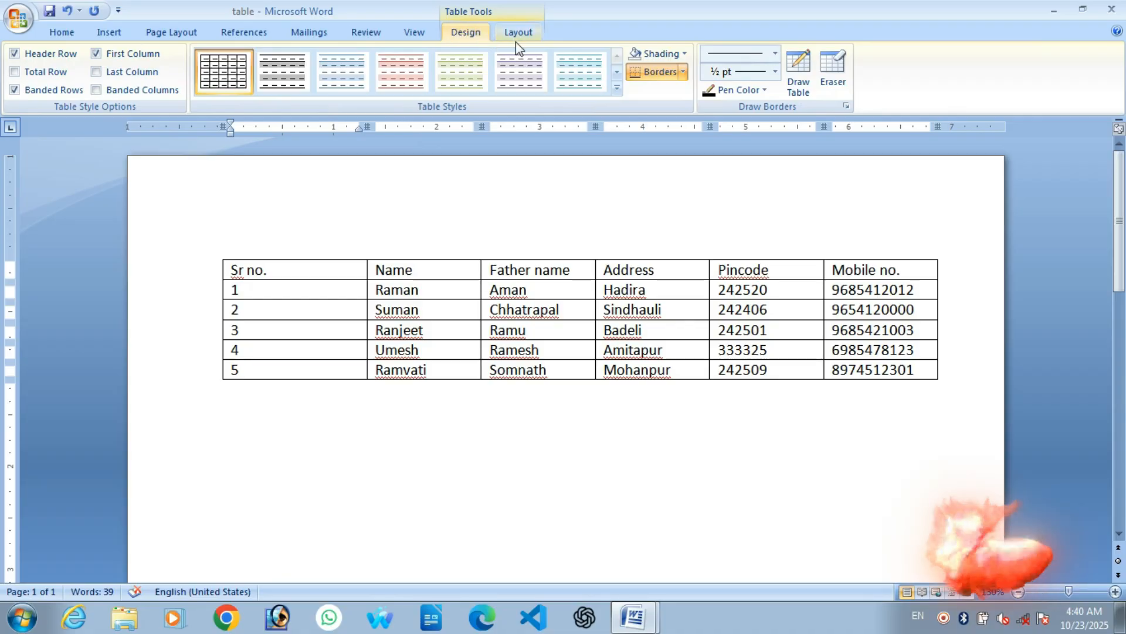
click(518, 32)
click(486, 33)
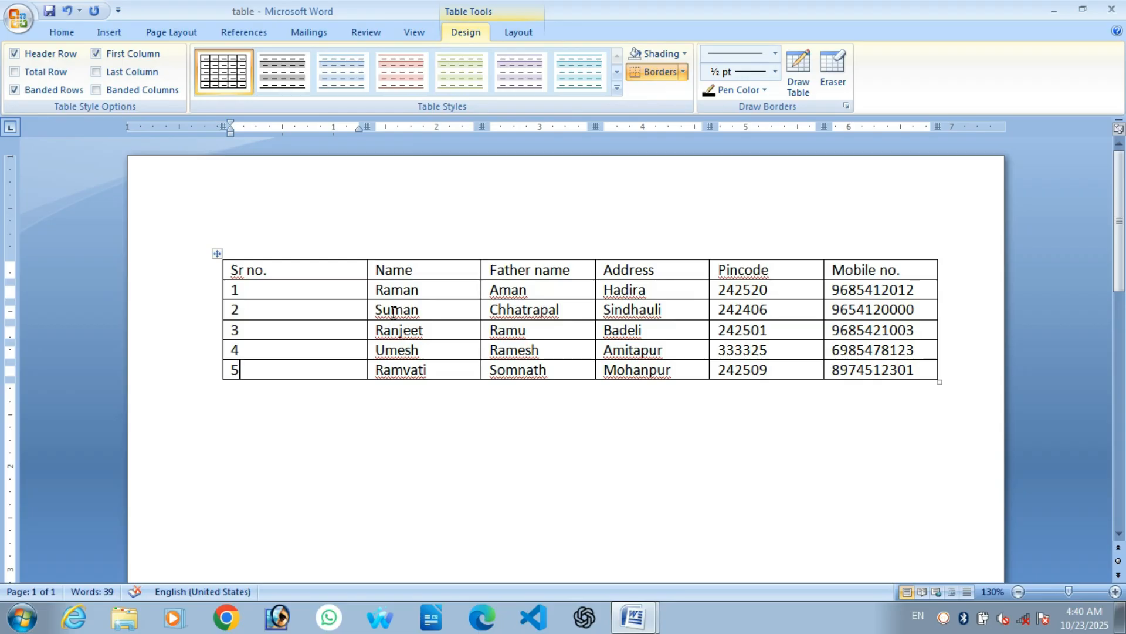
click(516, 32)
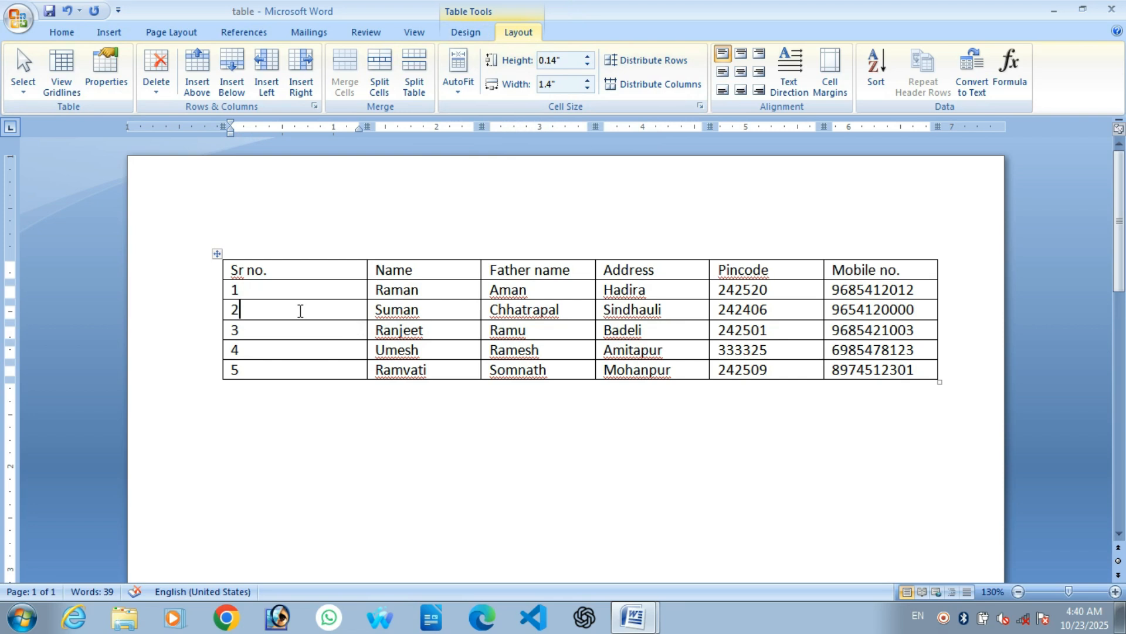
click(297, 418)
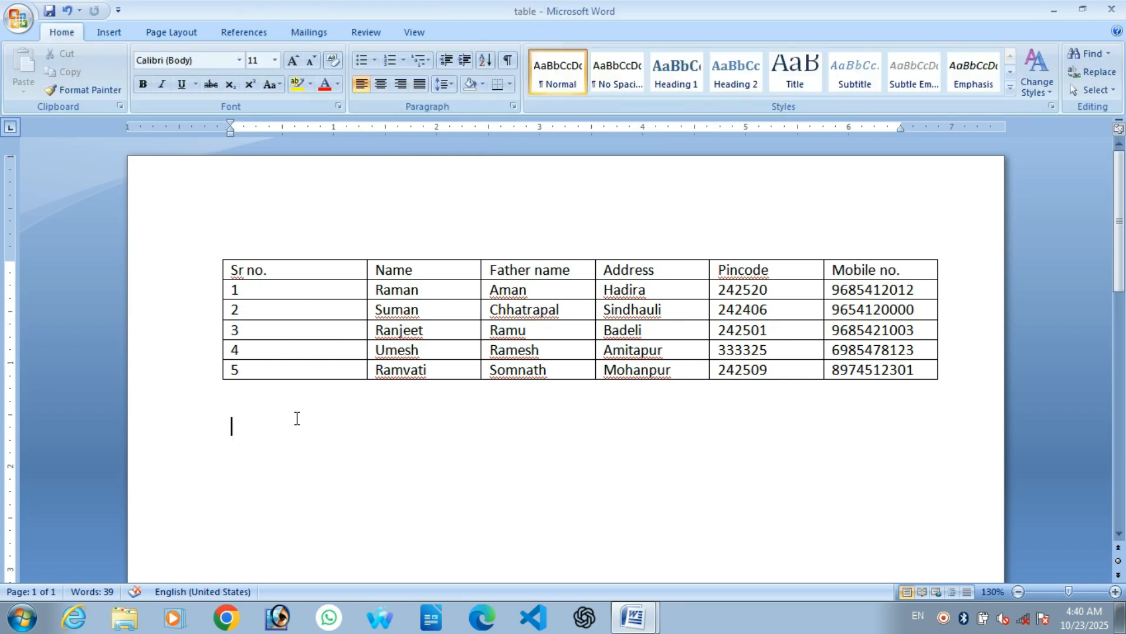
click(322, 332)
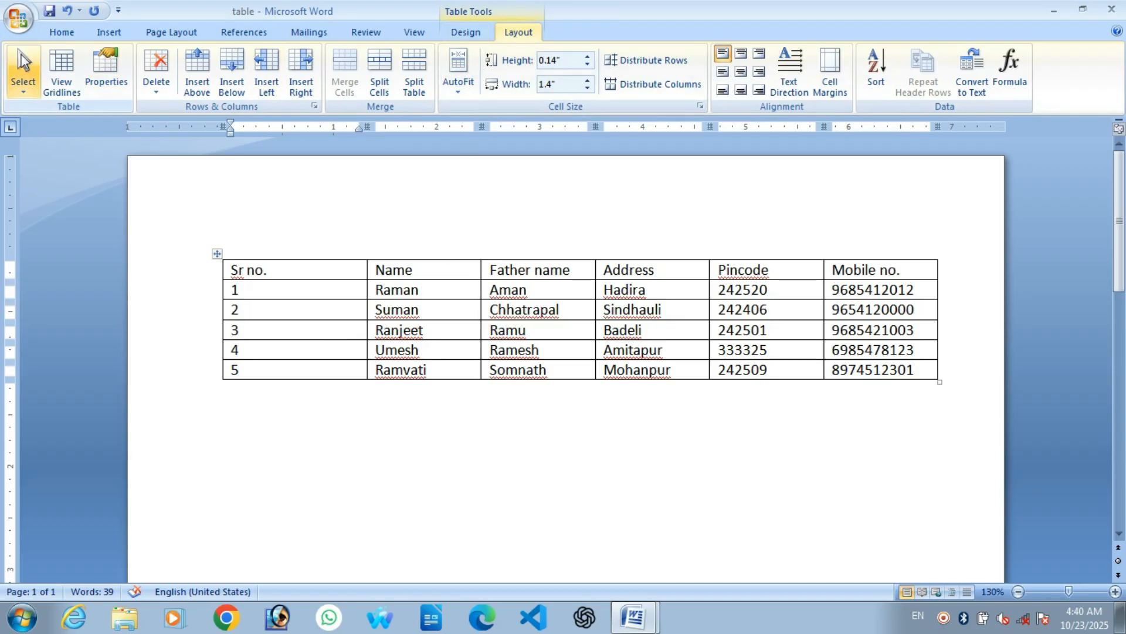
click(34, 83)
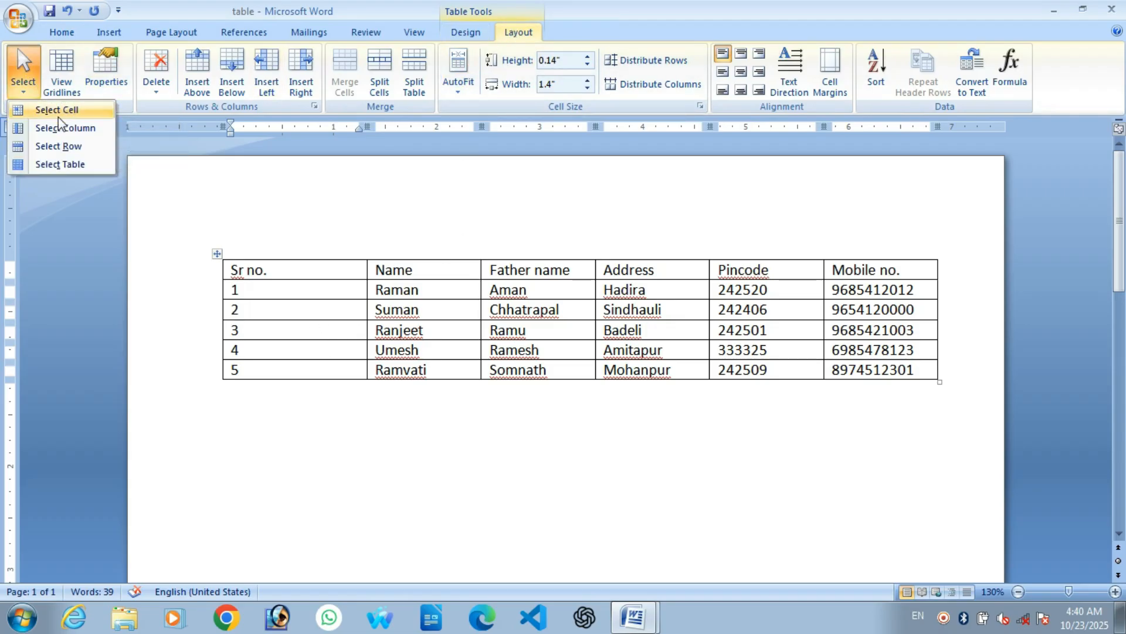
click(290, 314)
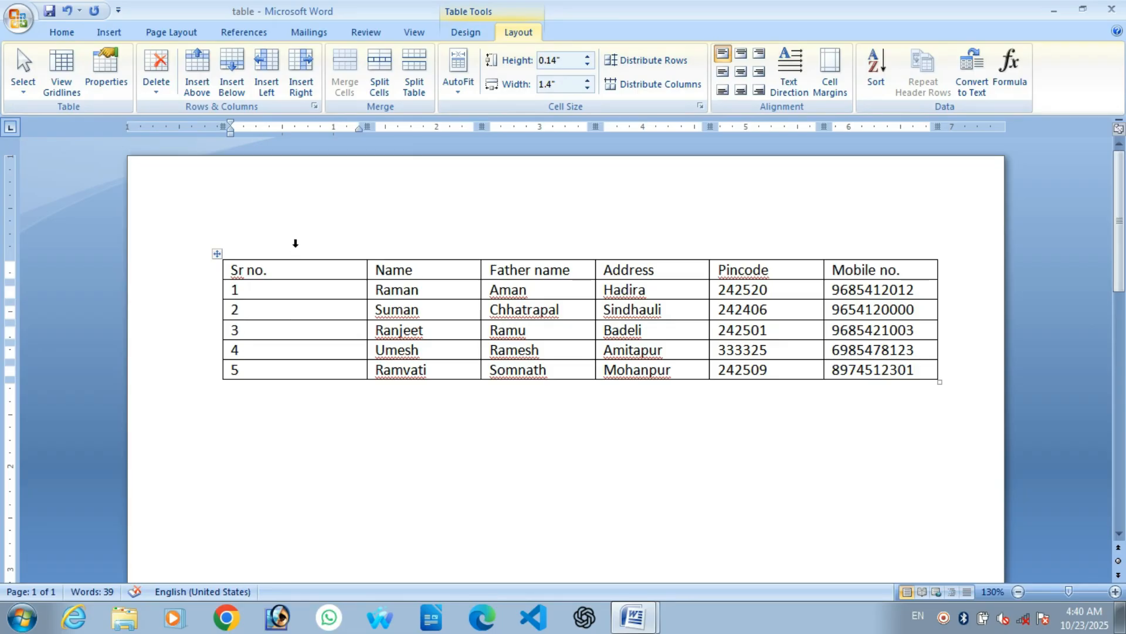
Step: Select the Sr no. column and the row numbered 1 in turn, clearing the selection at the end
click(307, 273)
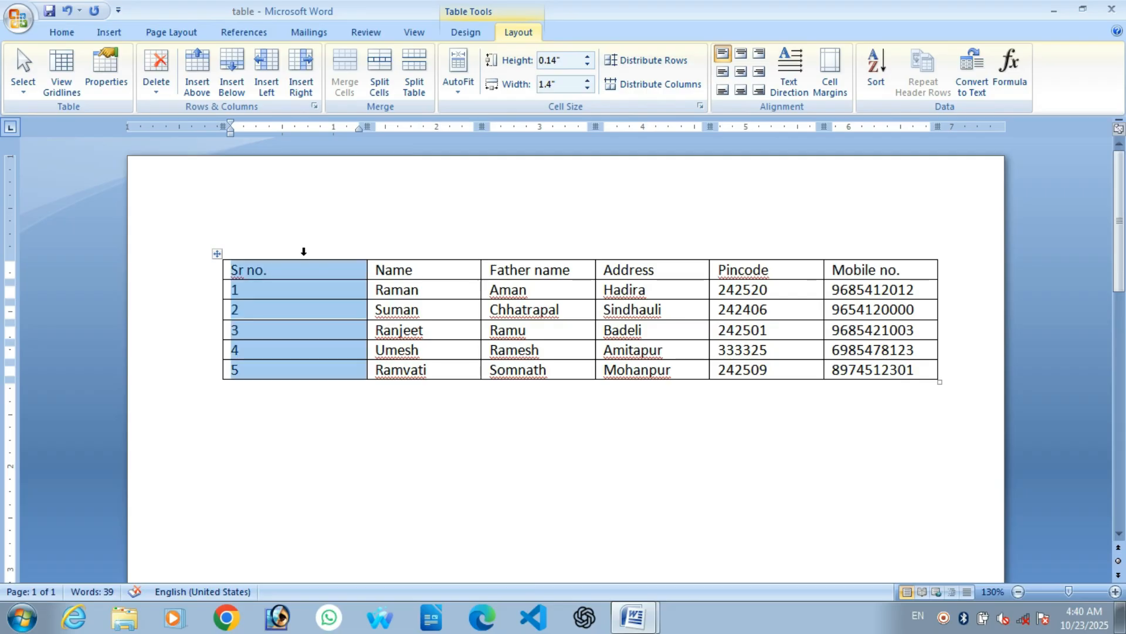
click(211, 289)
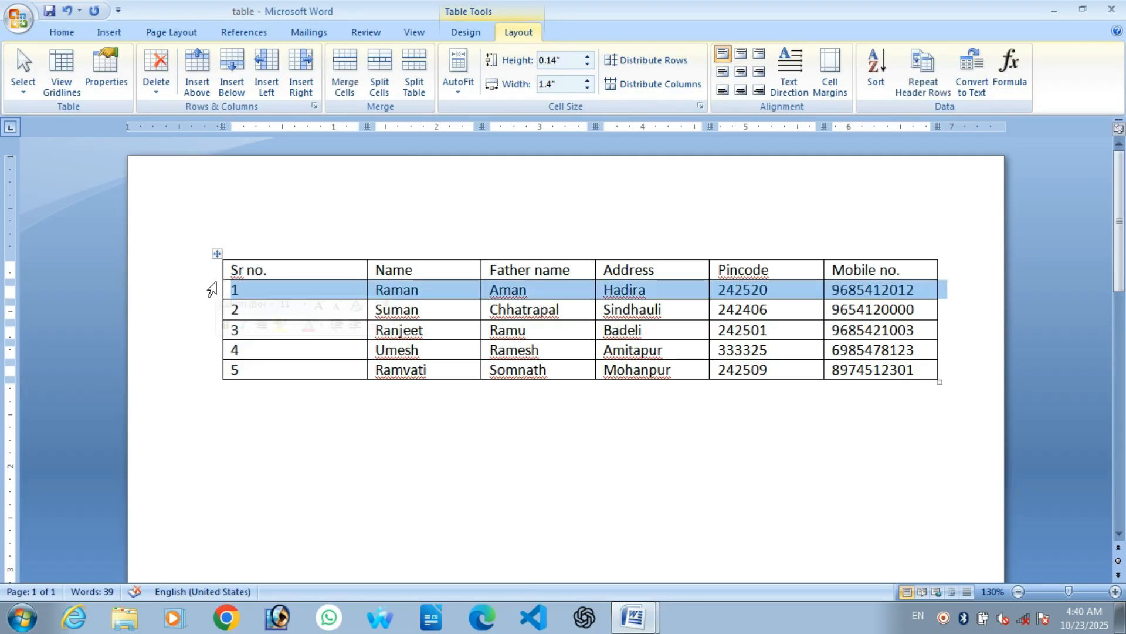
click(314, 287)
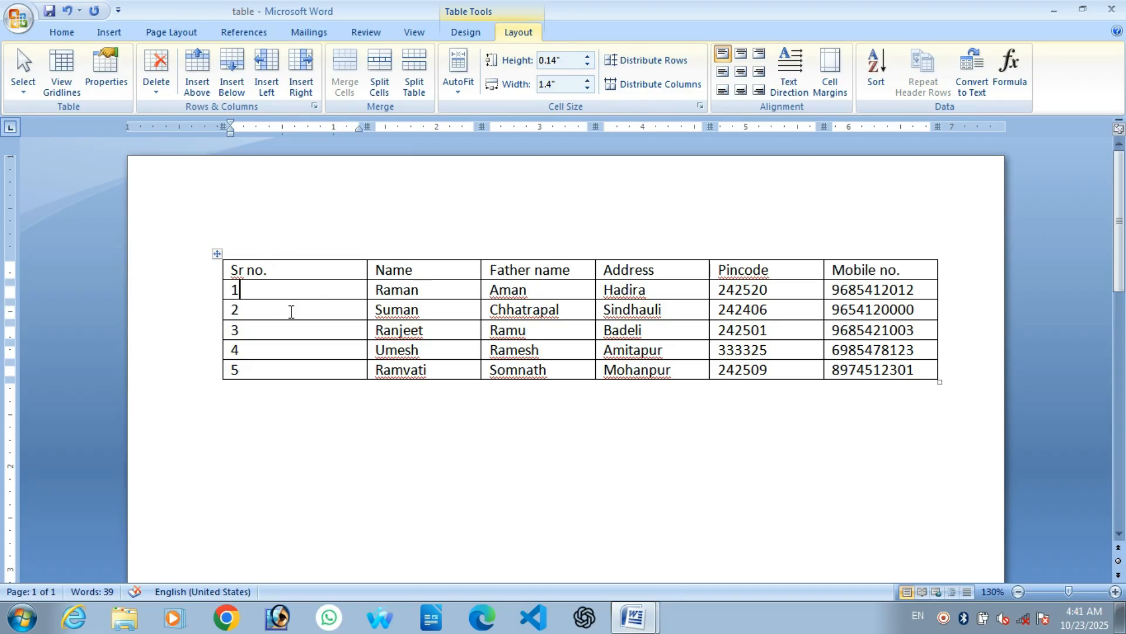
Step: Select only the Name cell in the row numbered 1
click(437, 292)
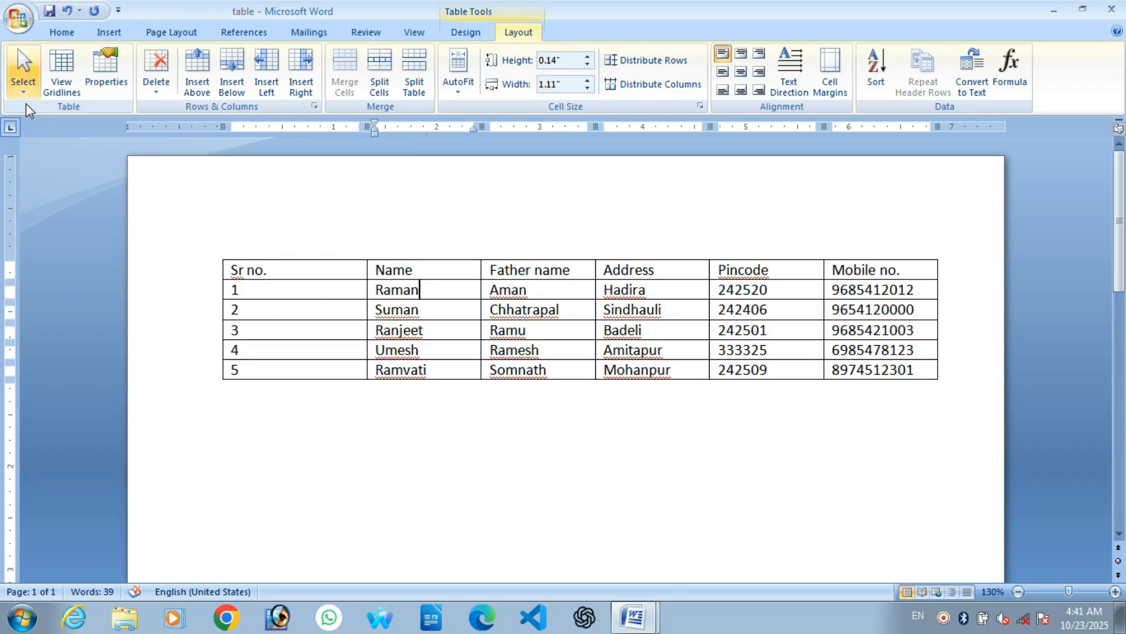
click(24, 73)
click(66, 110)
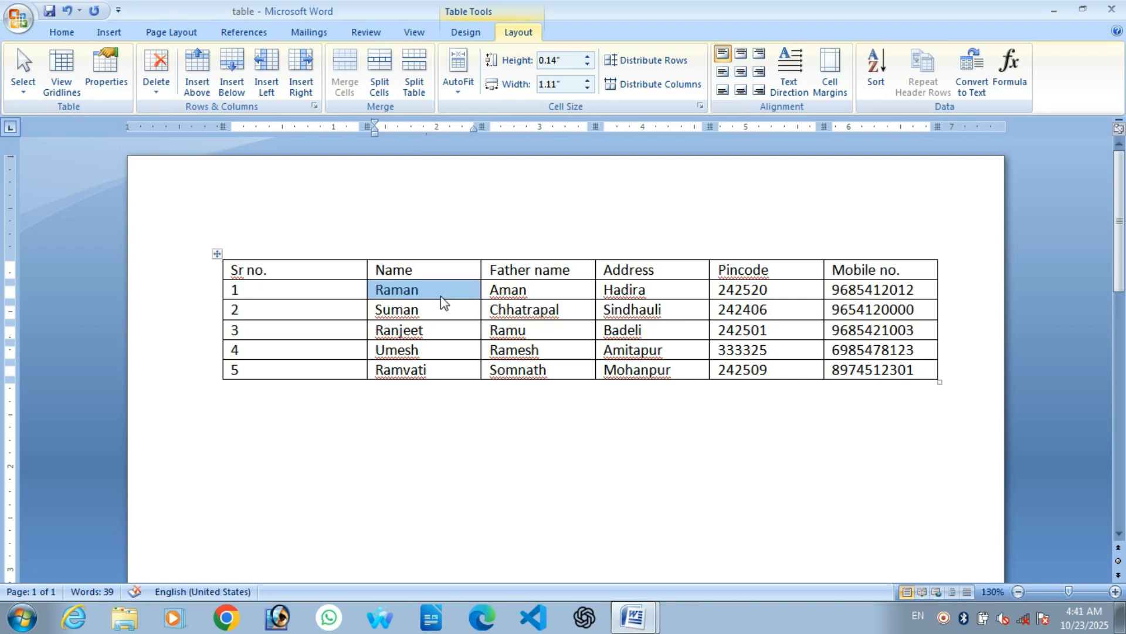
Step: Select the whole Name column of the table
click(30, 94)
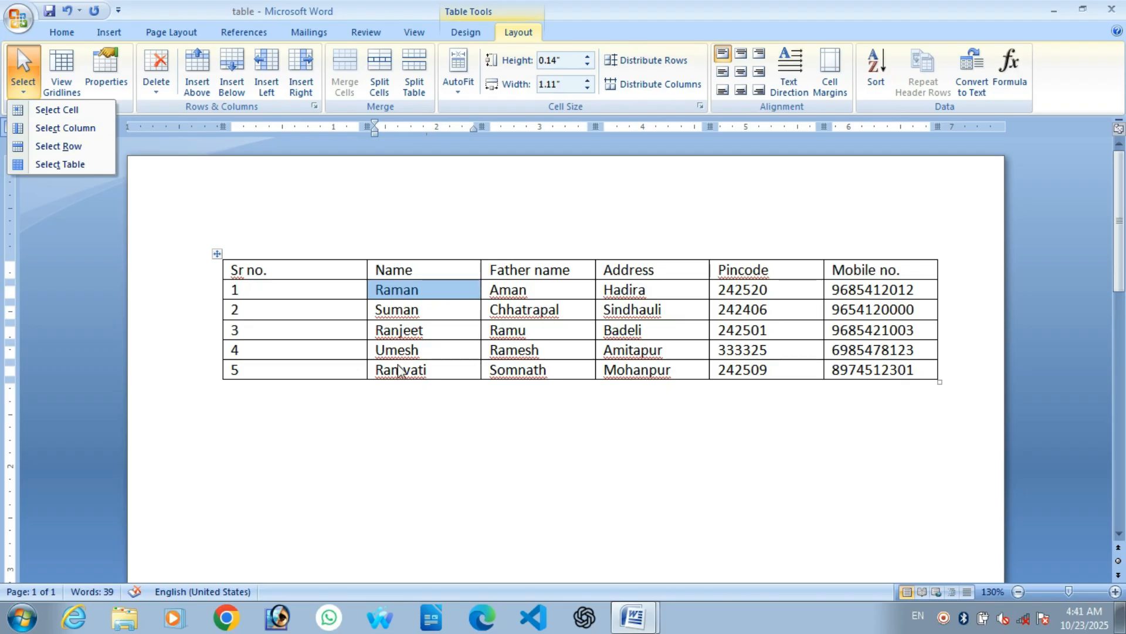
click(406, 320)
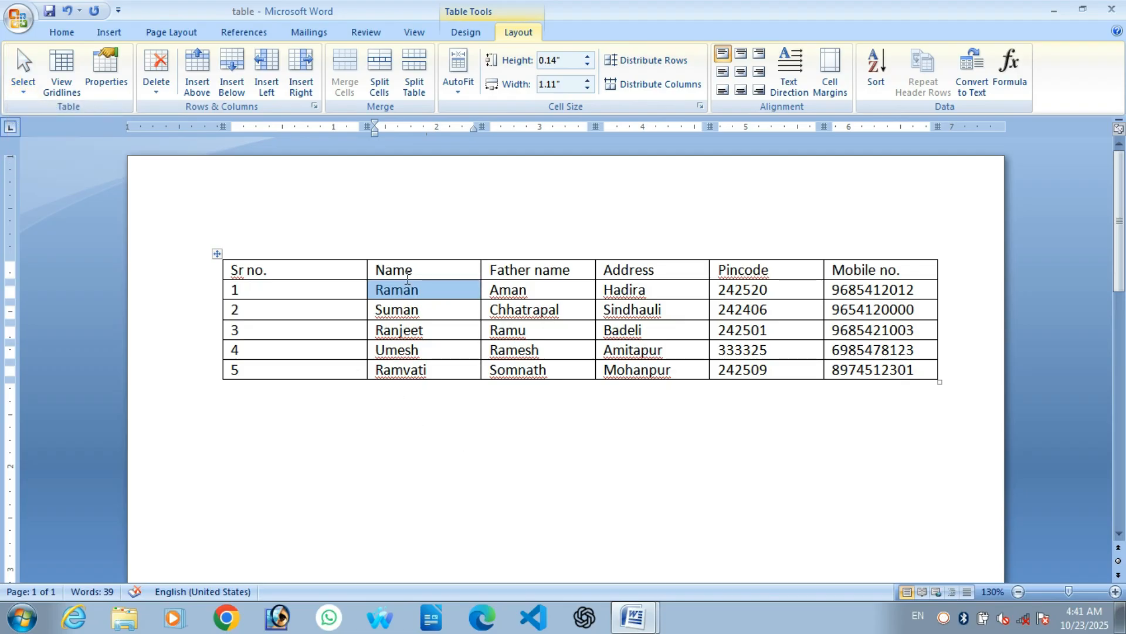
click(23, 82)
click(47, 130)
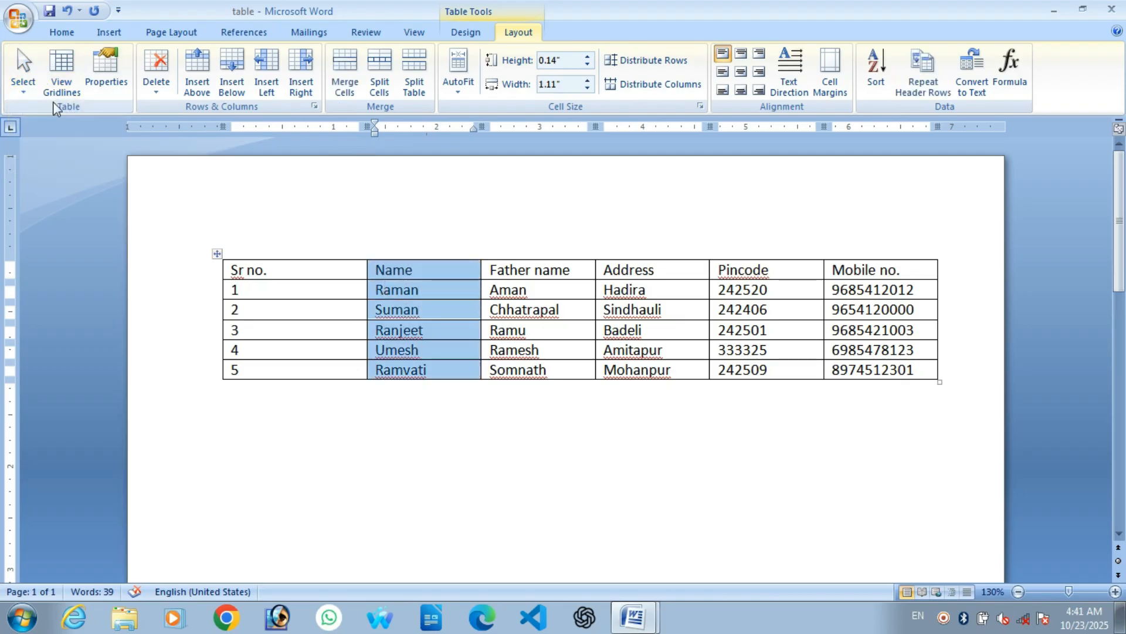
Step: Select the entire row numbered 2, starting from its Name cell
click(393, 311)
click(23, 73)
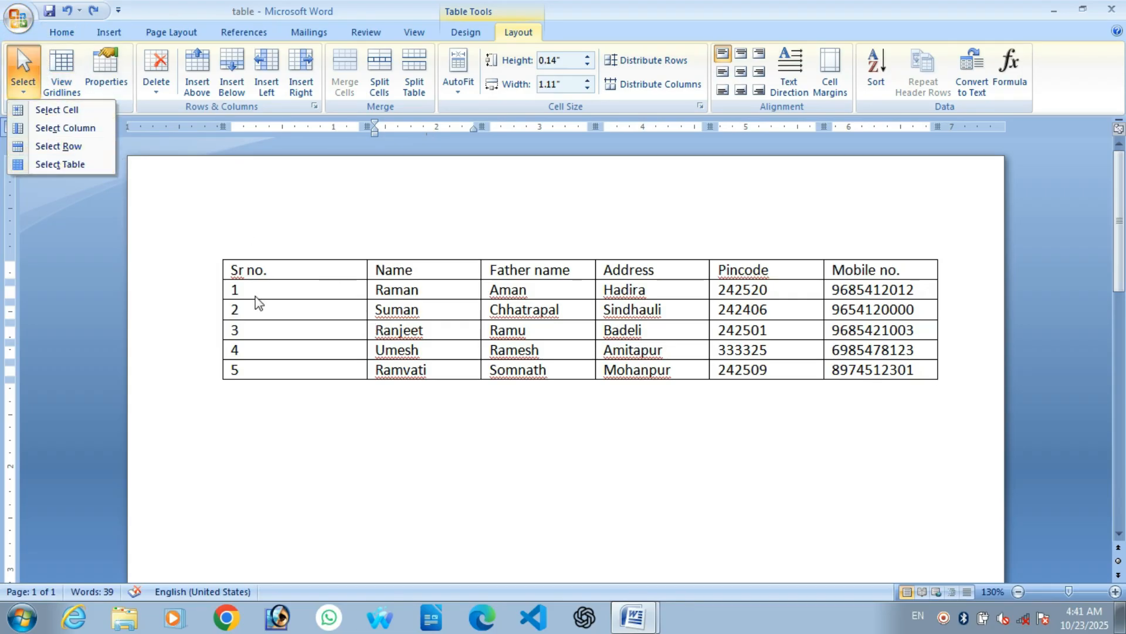
click(59, 146)
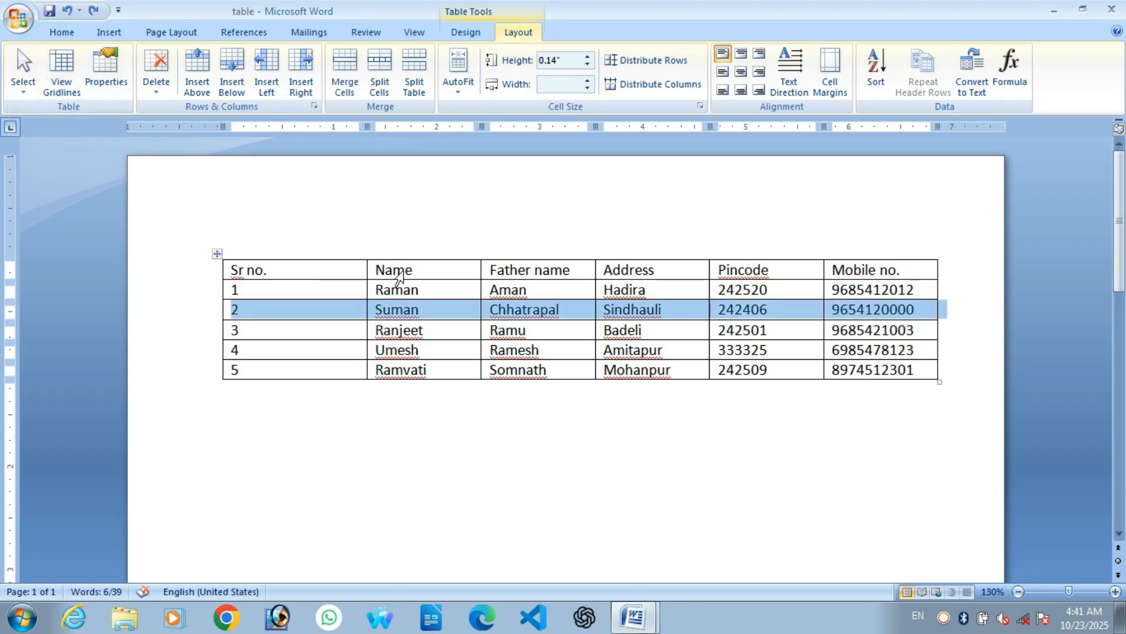
Step: Select the Father name column, the row numbered 1 and the row numbered 2 one at a time, directly in the table
click(304, 310)
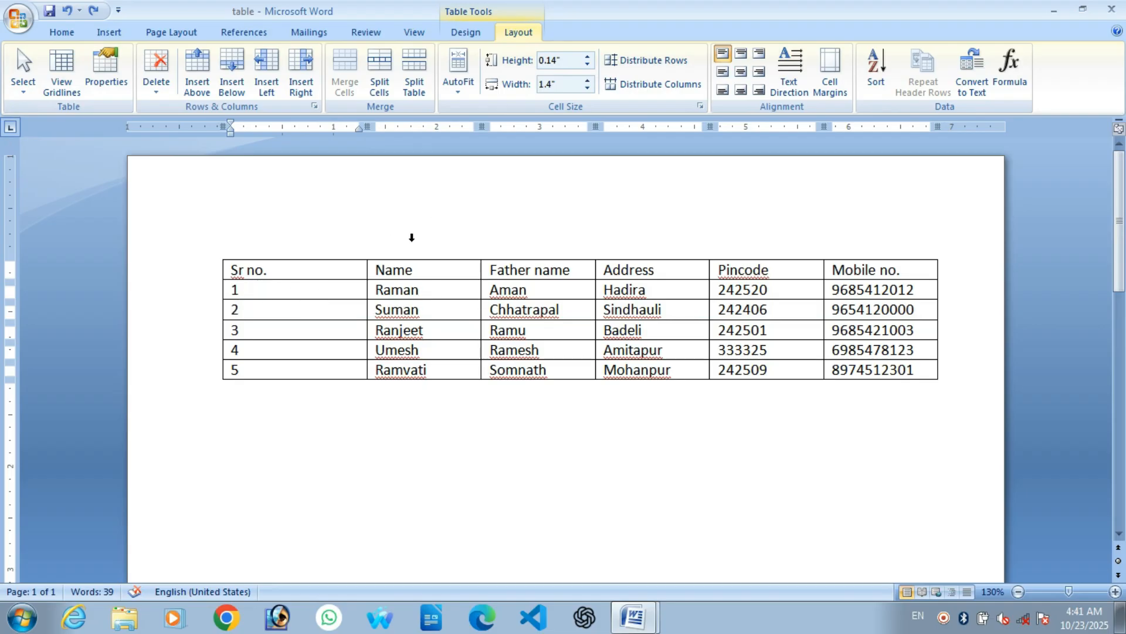
click(545, 245)
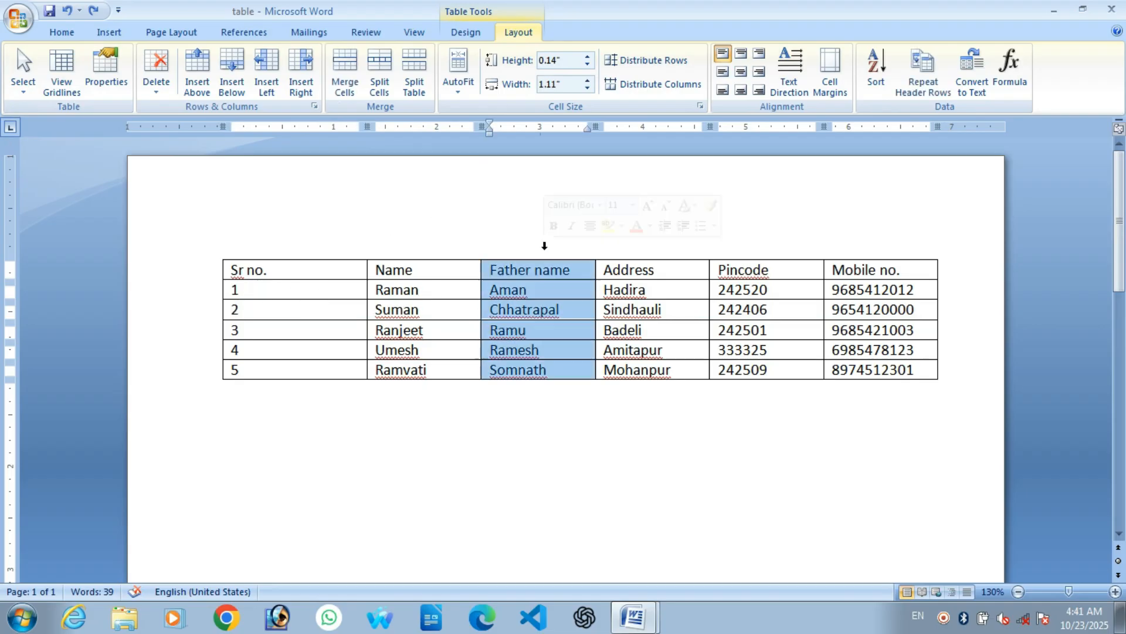
click(548, 289)
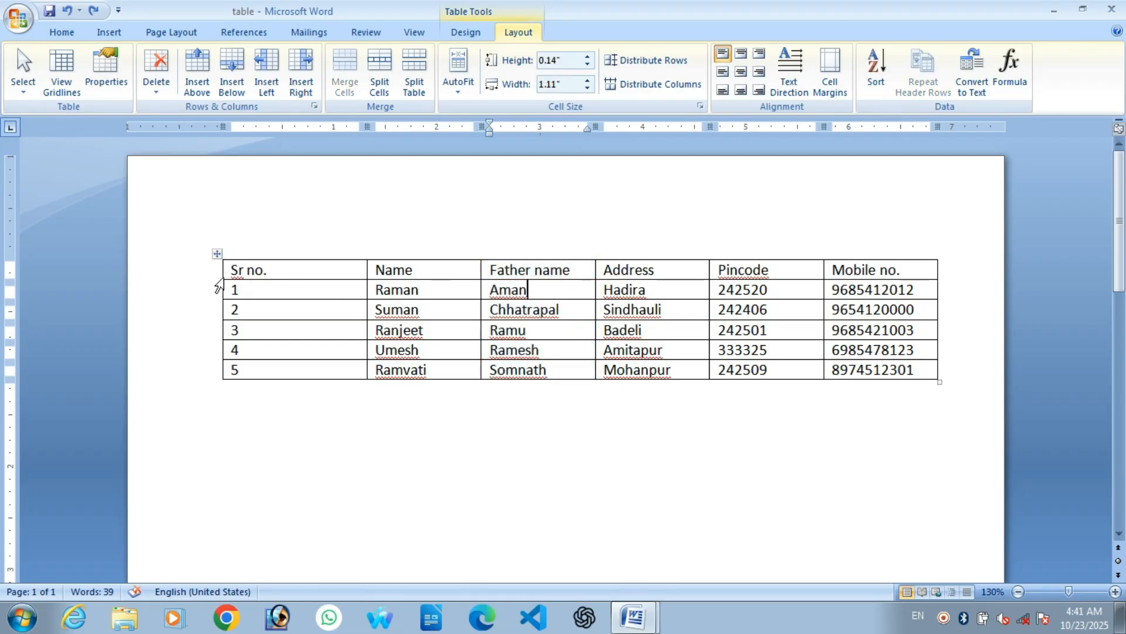
click(206, 290)
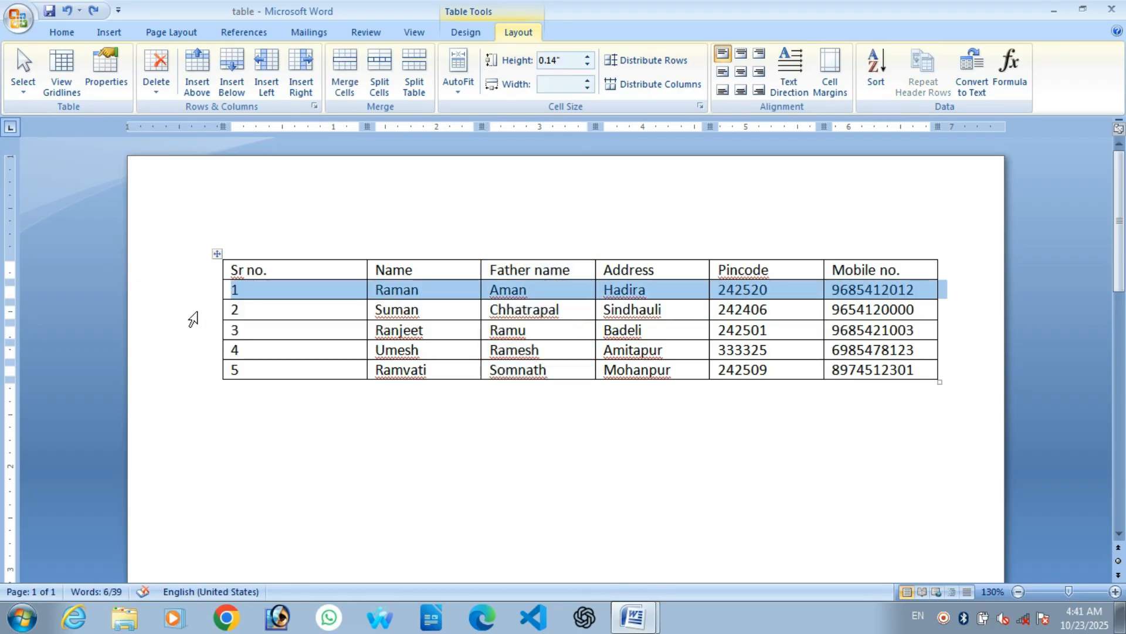
click(194, 311)
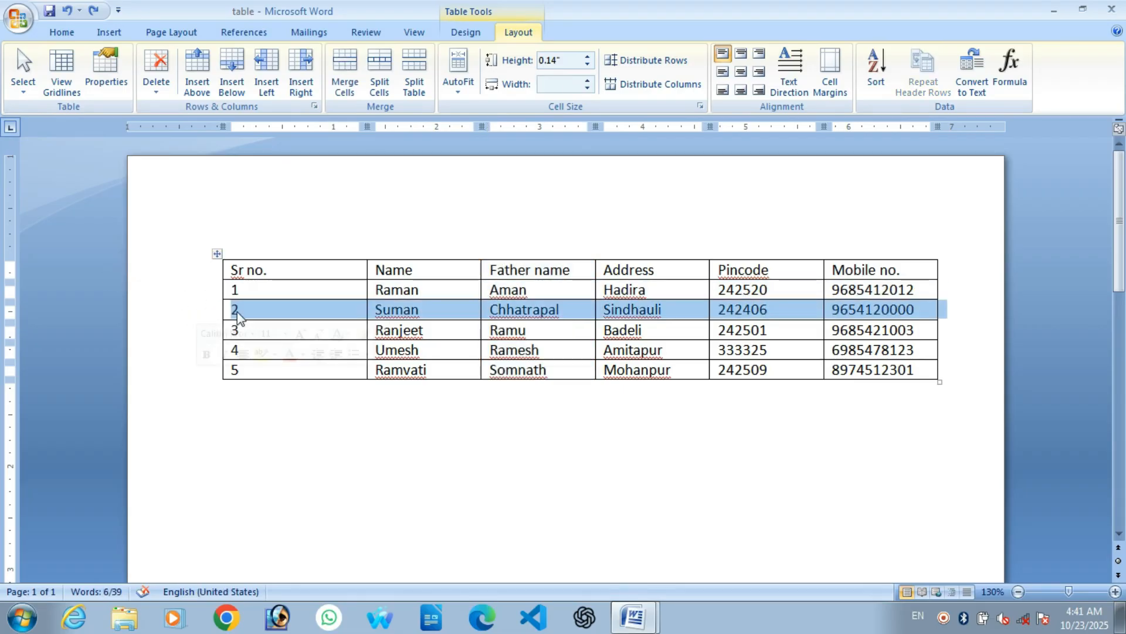
Step: Select the entire table twice, clearing the selection after each time
click(36, 87)
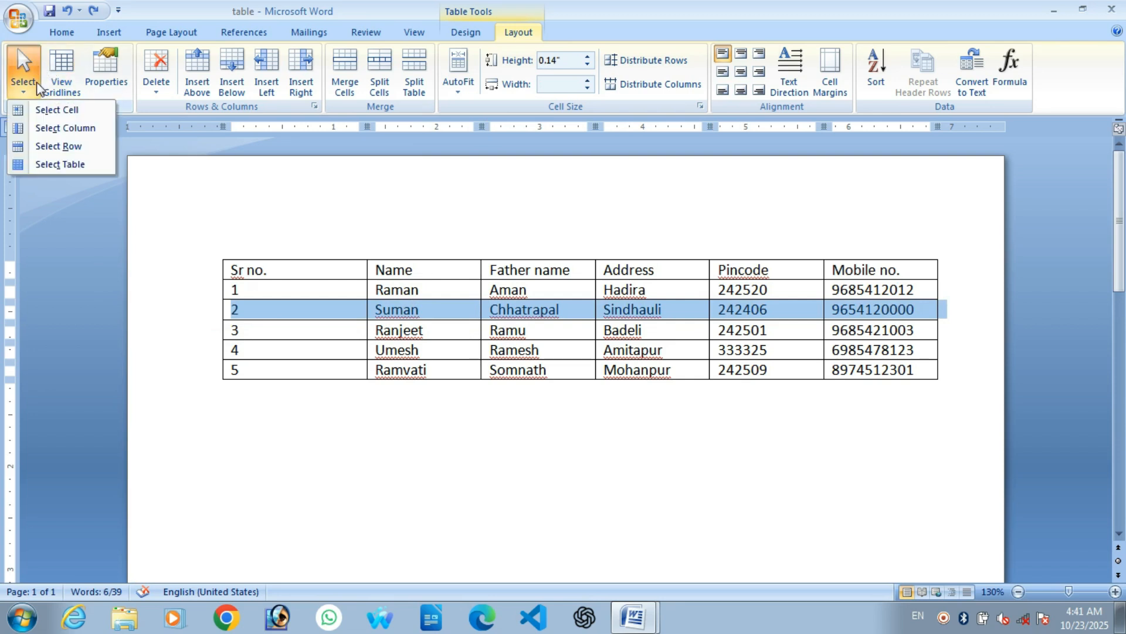
click(46, 166)
click(334, 286)
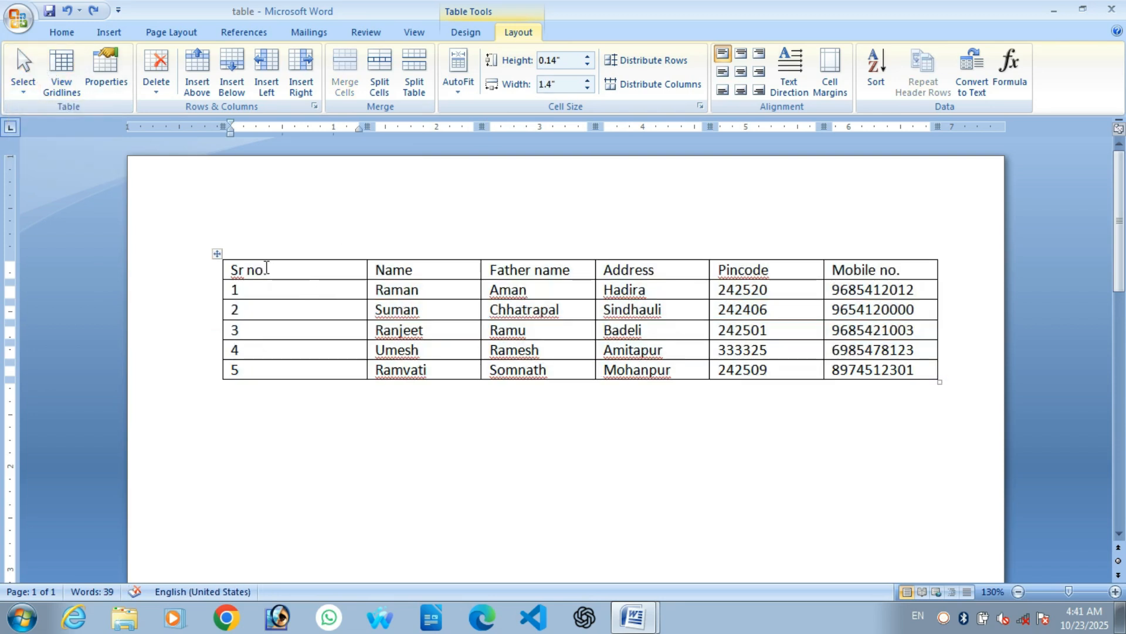
click(217, 254)
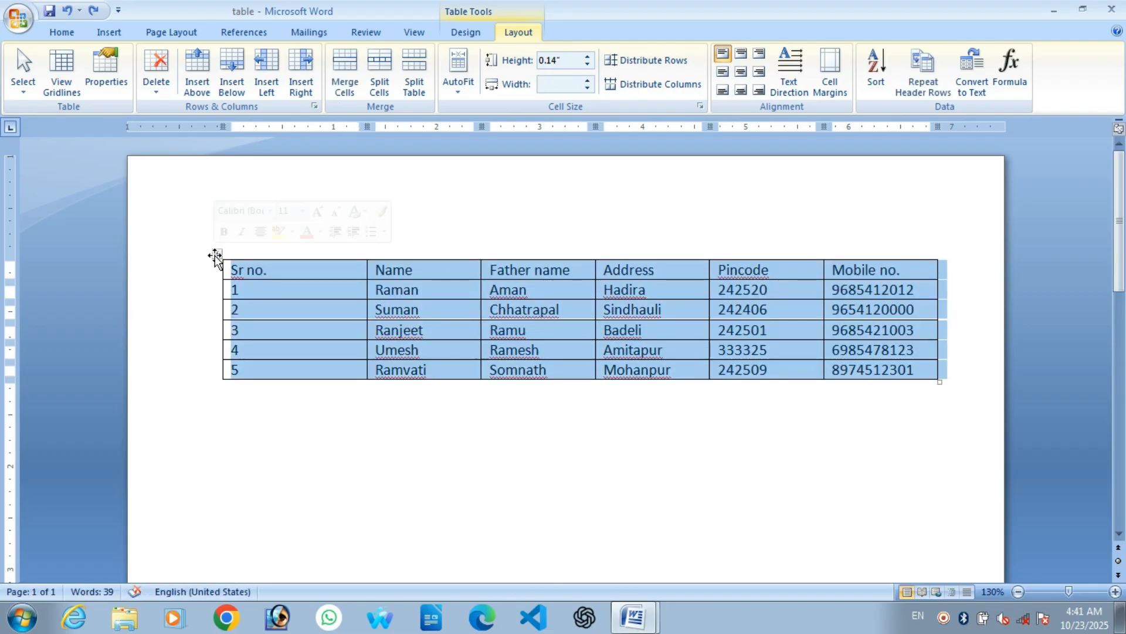
click(352, 311)
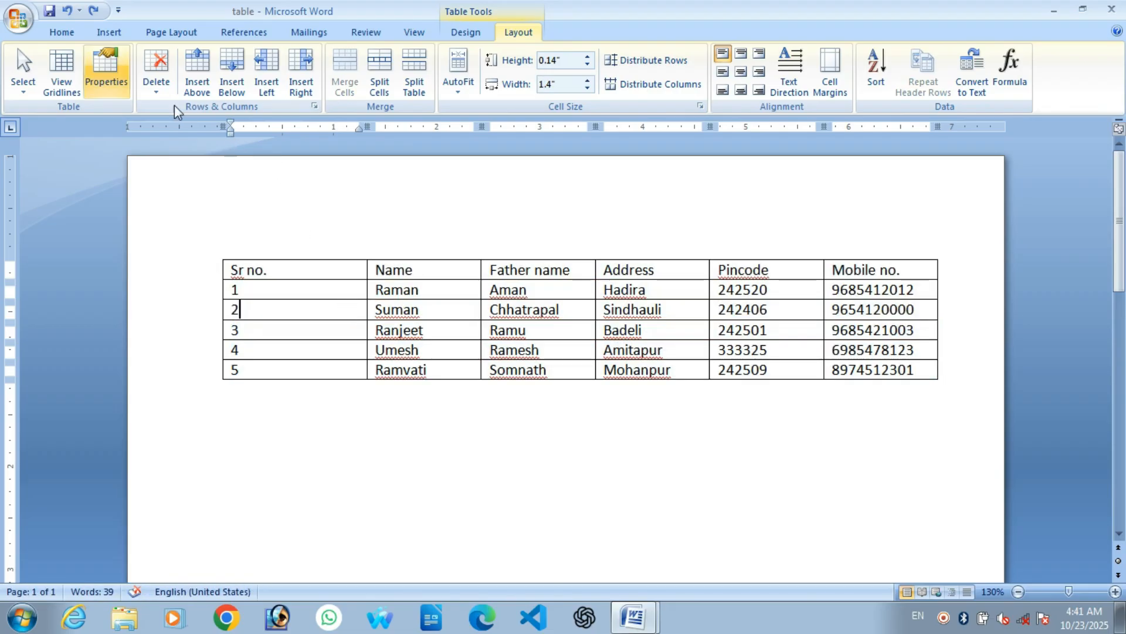
Step: Turn the display of table gridlines on and back off
click(62, 82)
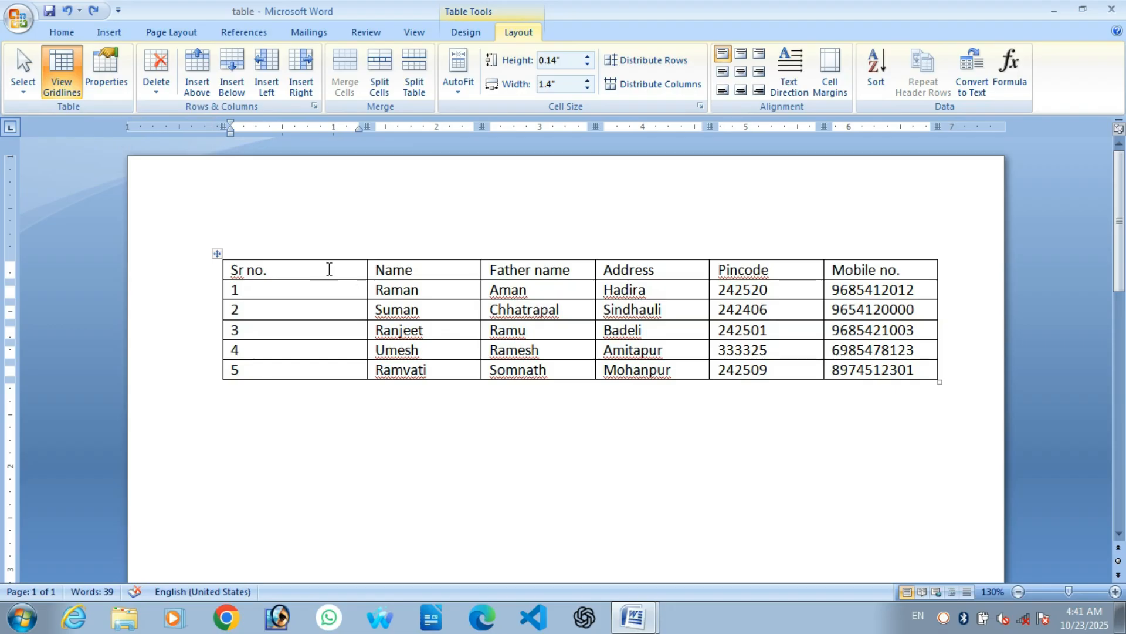
click(61, 68)
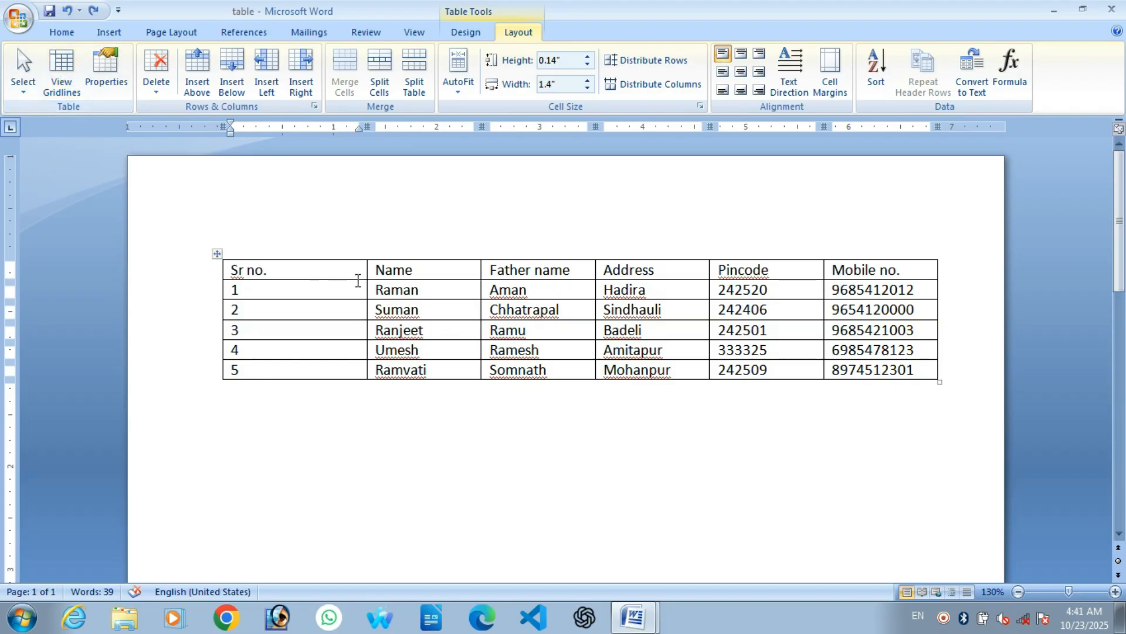
Step: Remove all borders from the entire table and clear the selection
click(348, 326)
click(215, 254)
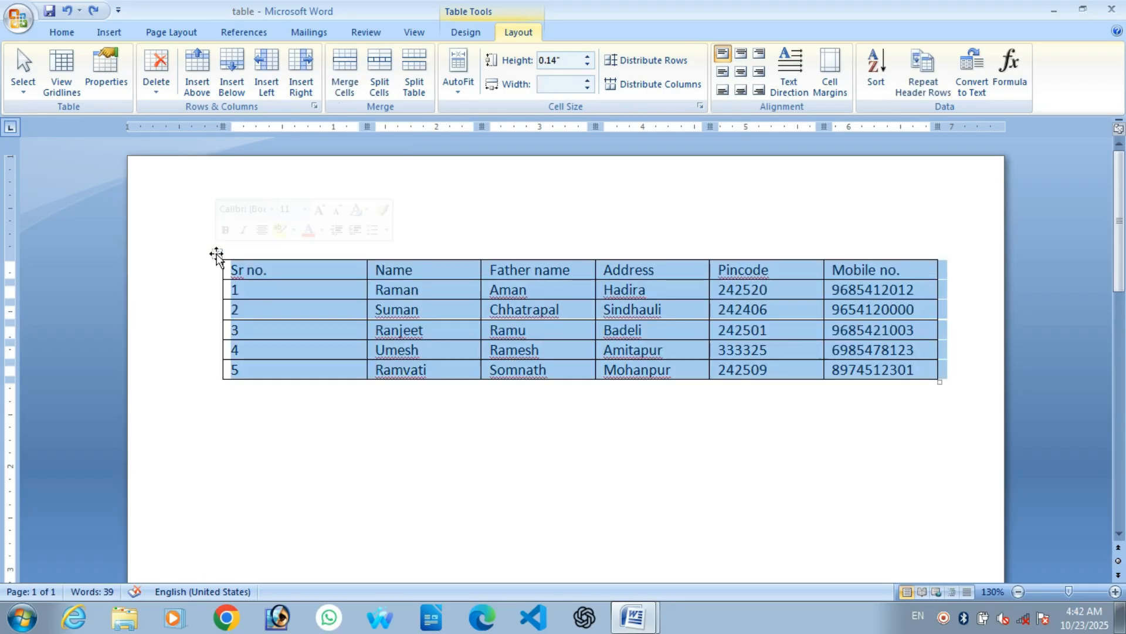
click(466, 33)
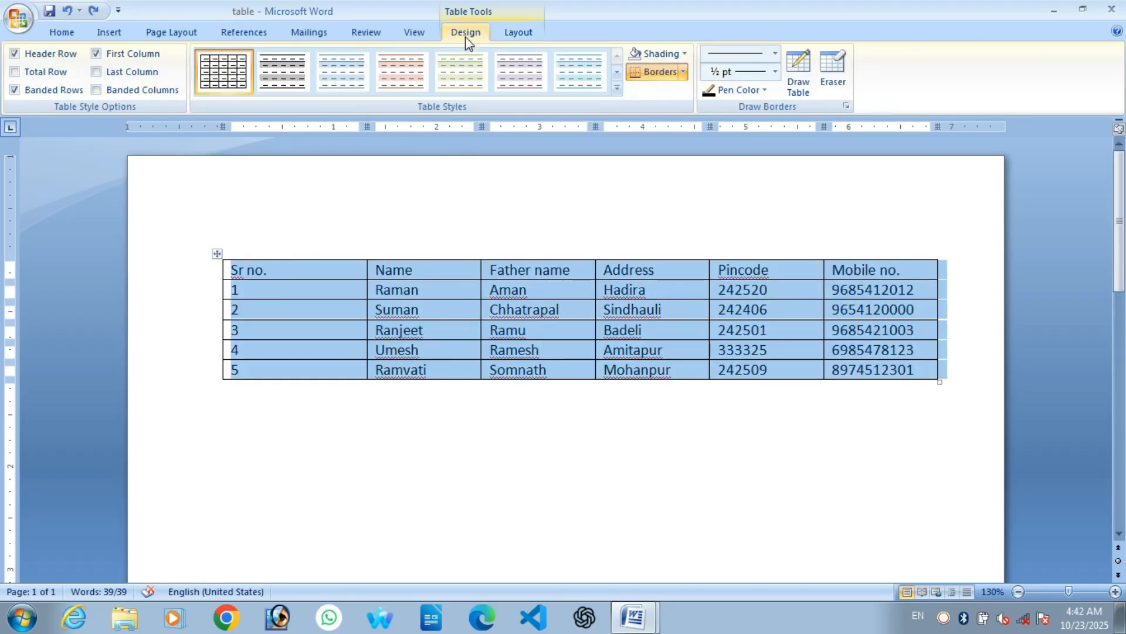
click(683, 72)
click(727, 184)
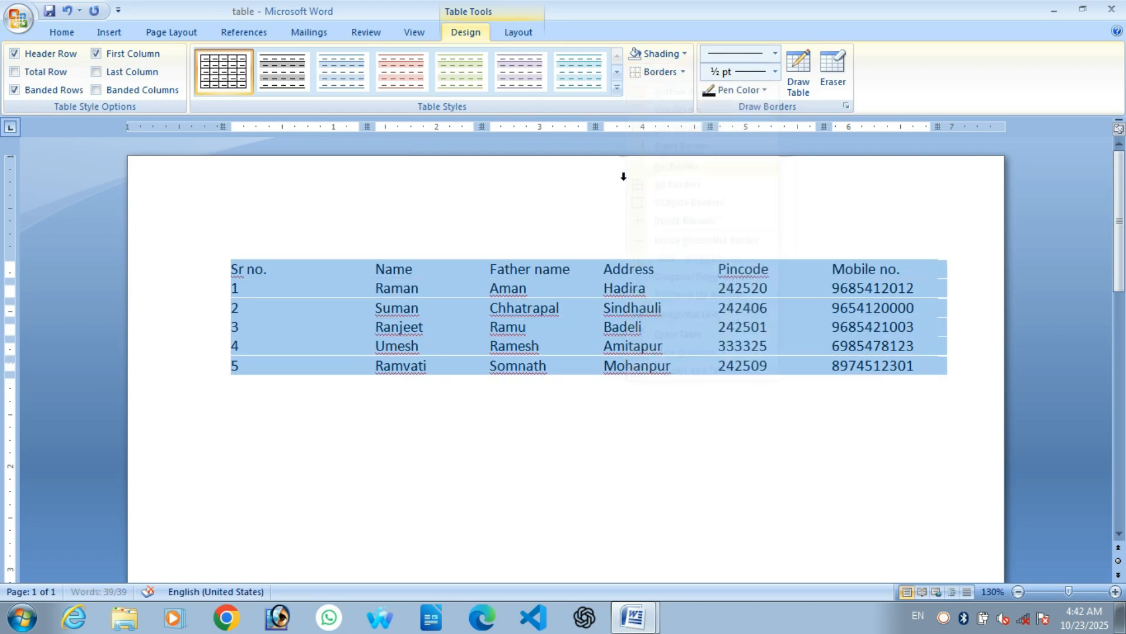
click(315, 317)
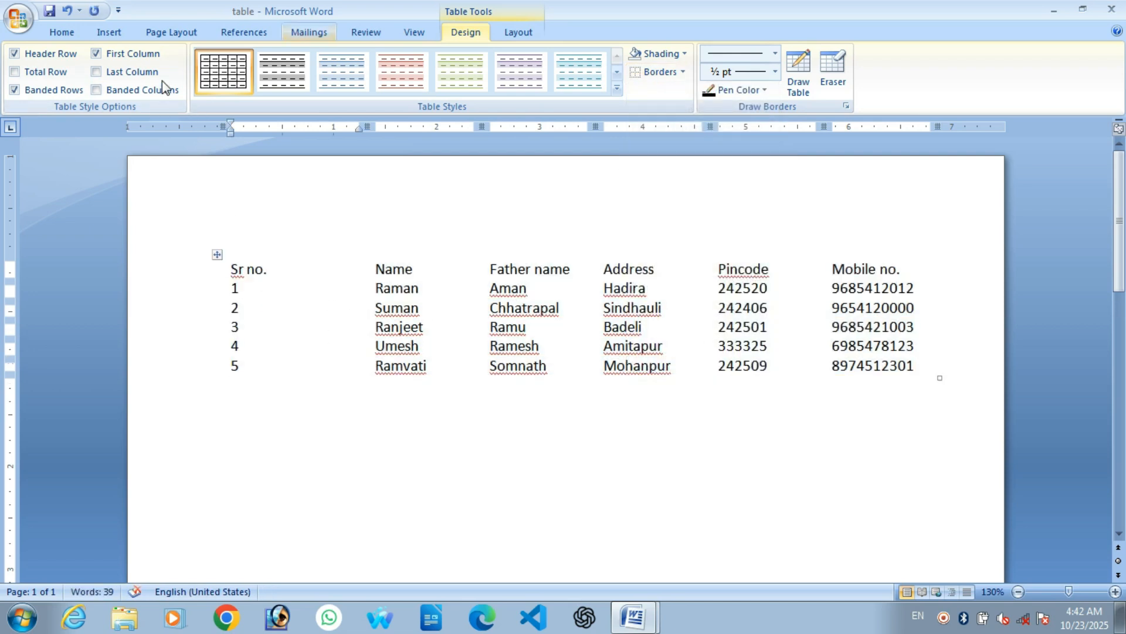
Step: Turn on View Gridlines for the borderless table and clear the table selection
click(518, 32)
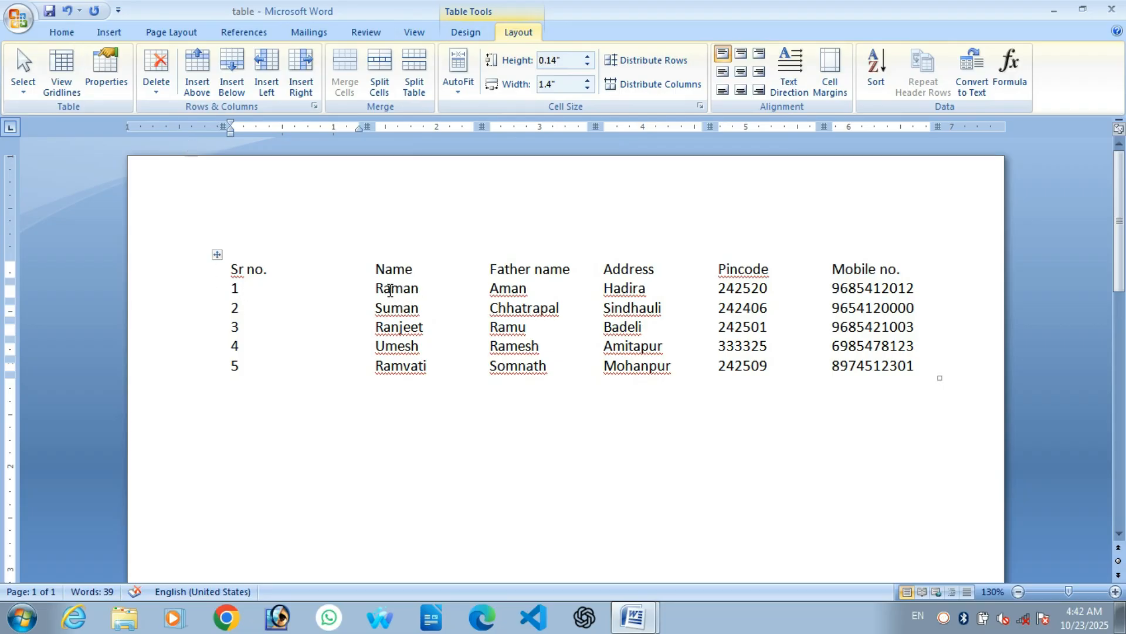
click(217, 254)
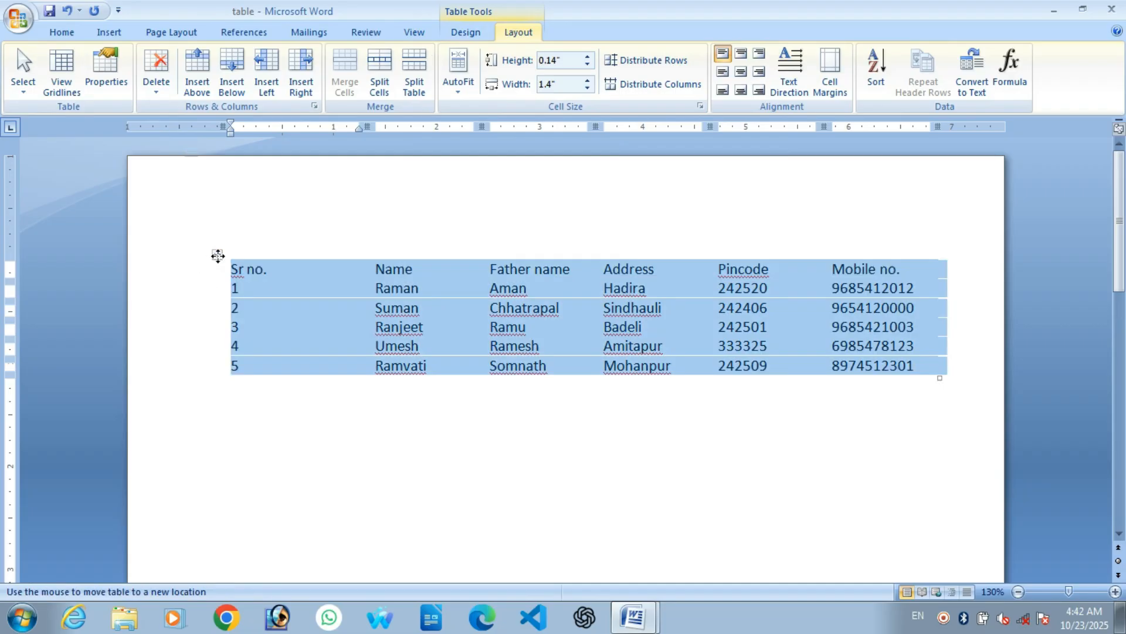
click(68, 71)
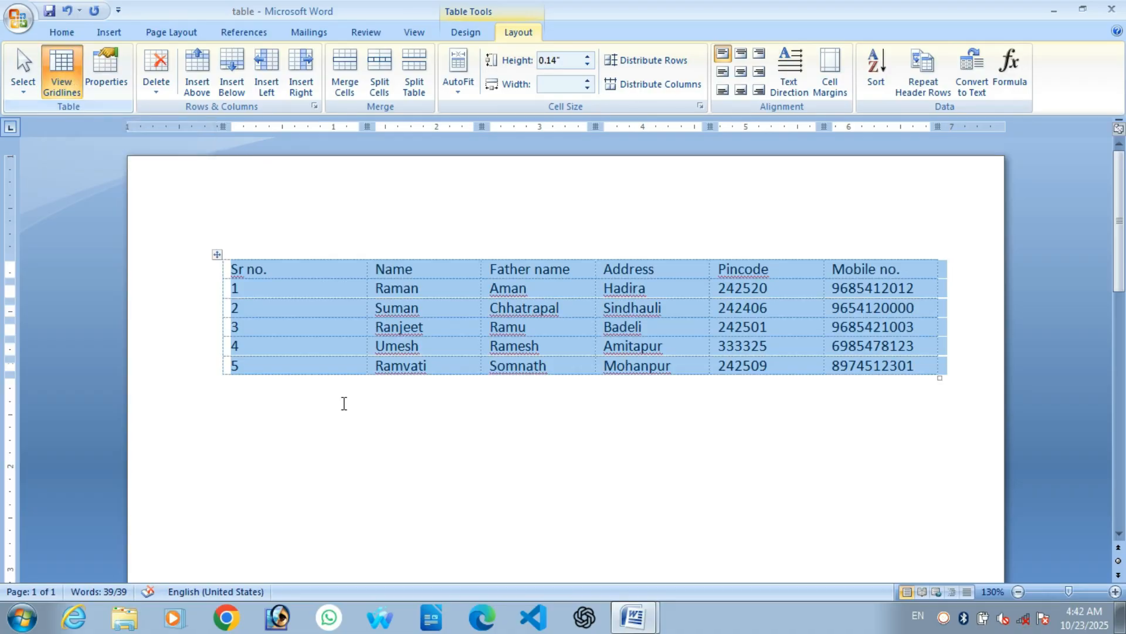
click(363, 334)
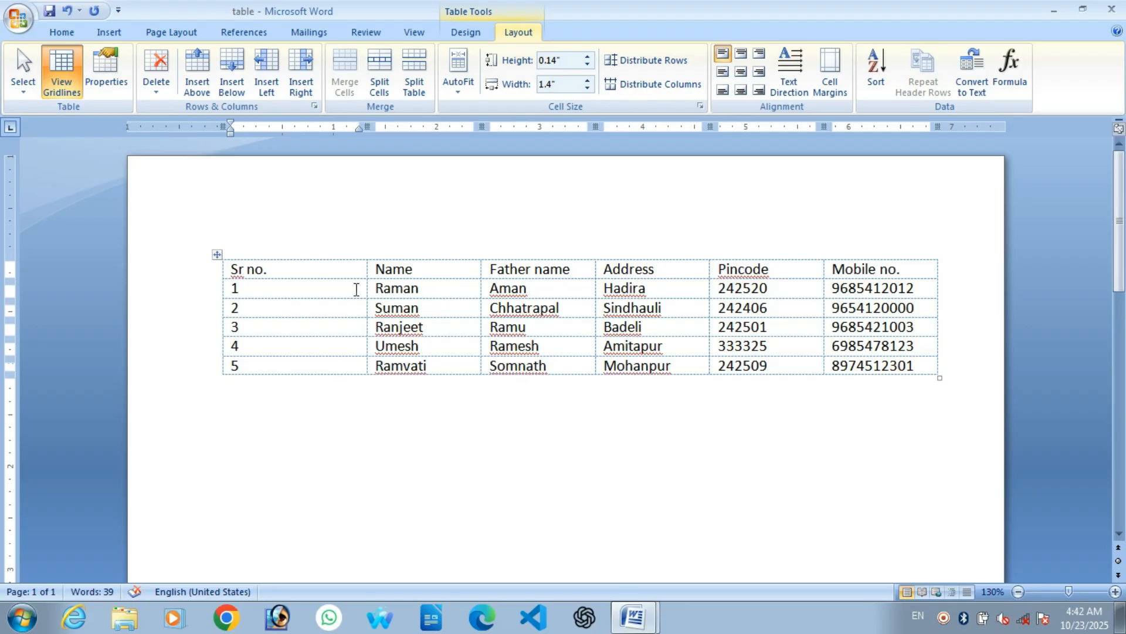
Step: Turn off View Gridlines for the borderless table and clear the table selection
click(216, 254)
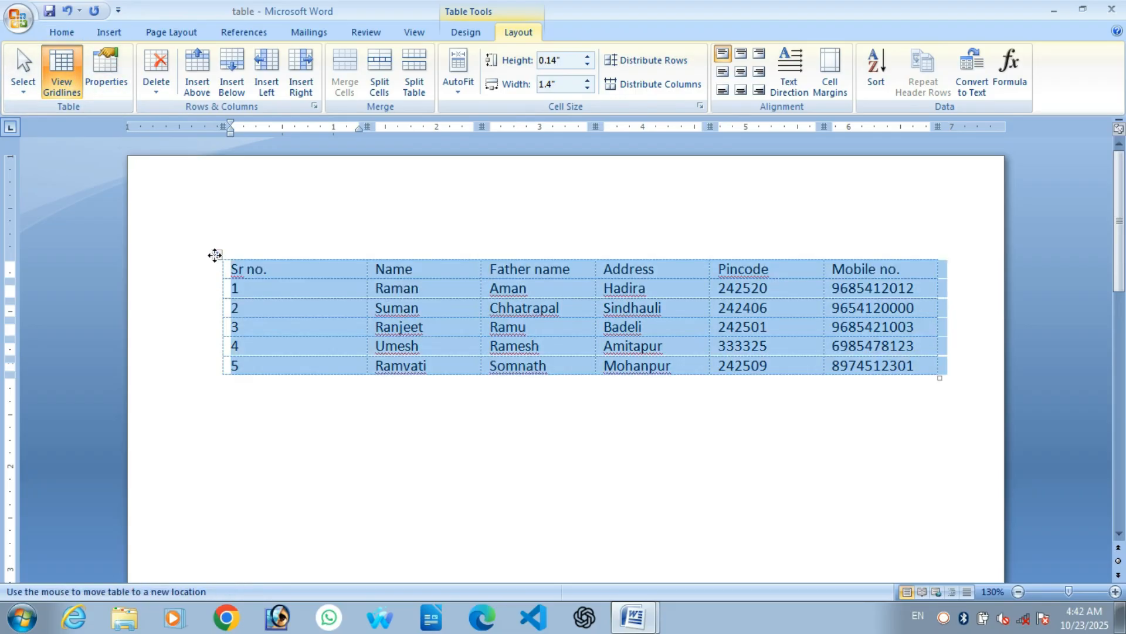
click(78, 87)
click(303, 287)
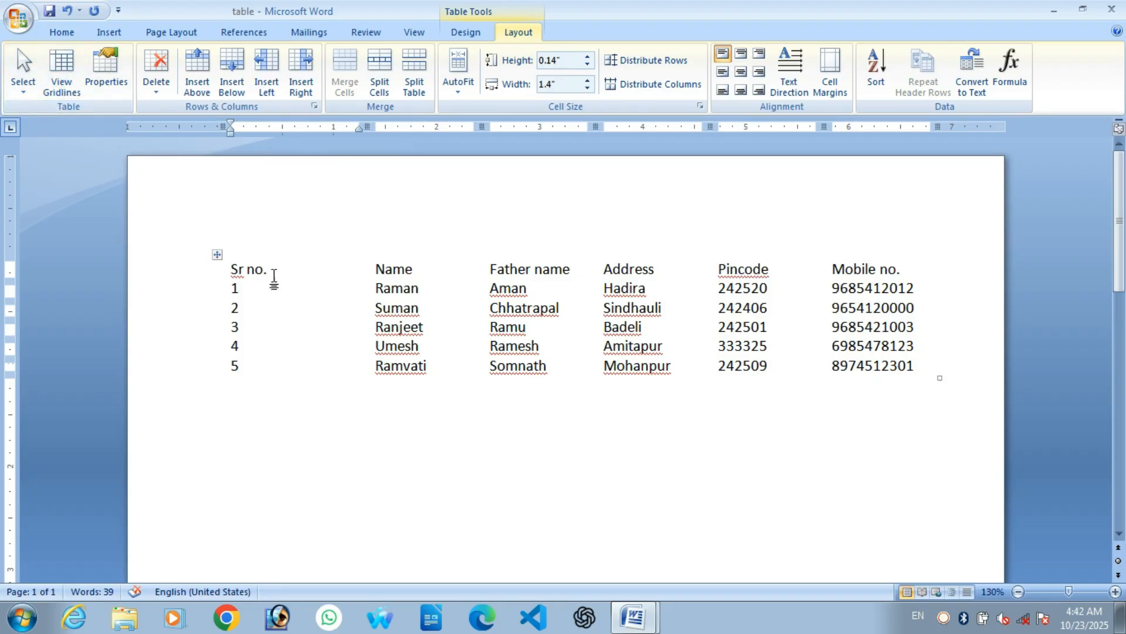
Step: Apply All Borders to the entire table and clear the selection
click(216, 254)
click(470, 32)
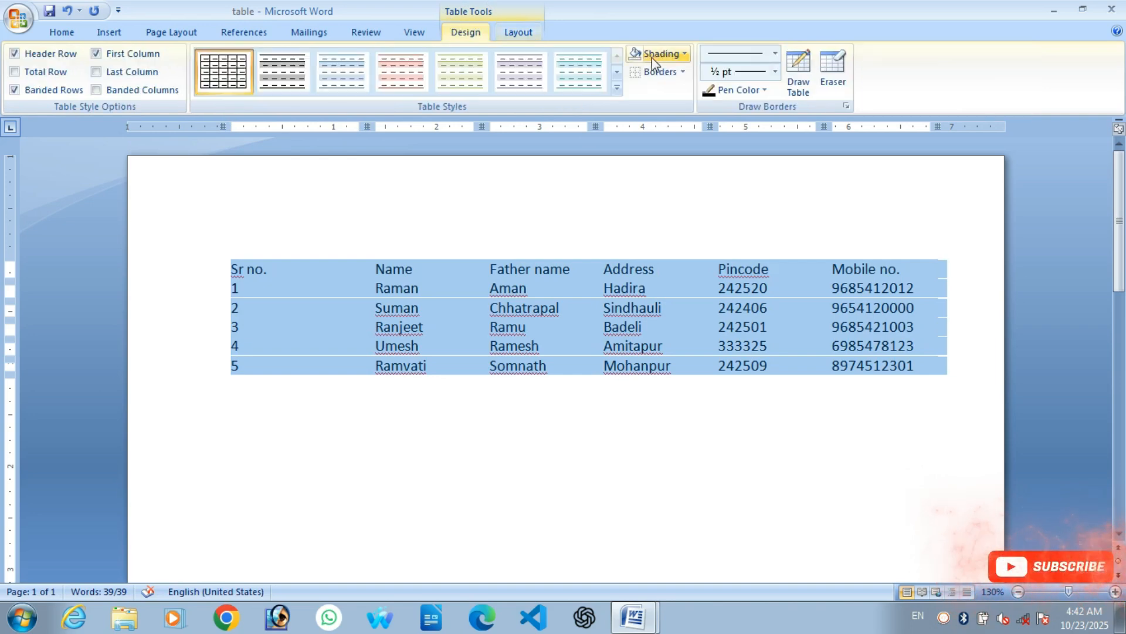
click(683, 72)
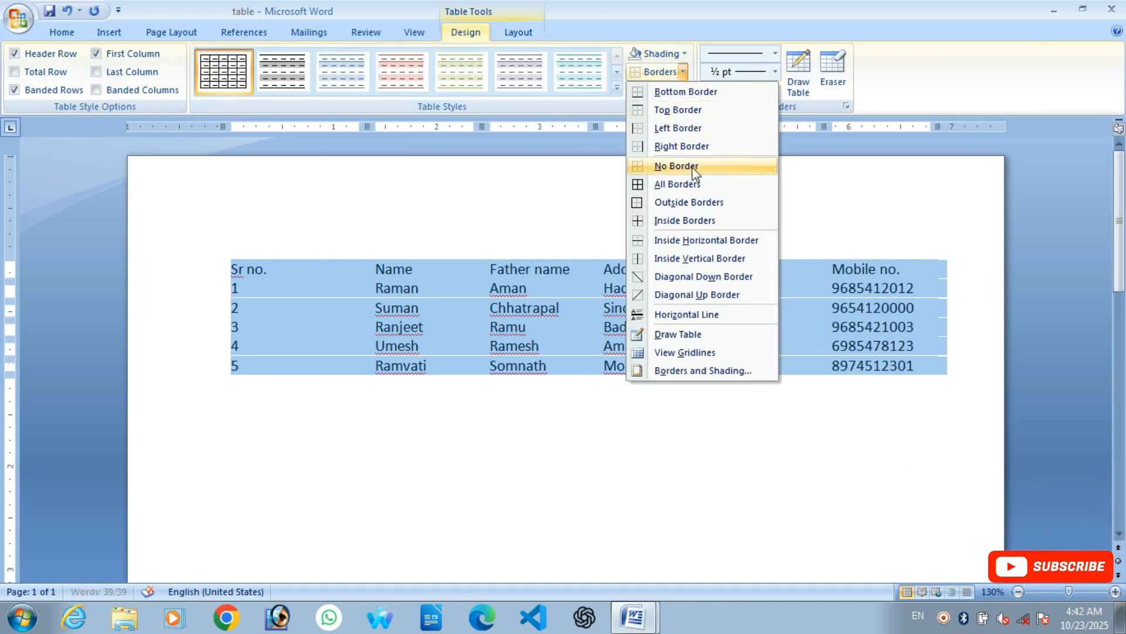
click(698, 182)
click(284, 308)
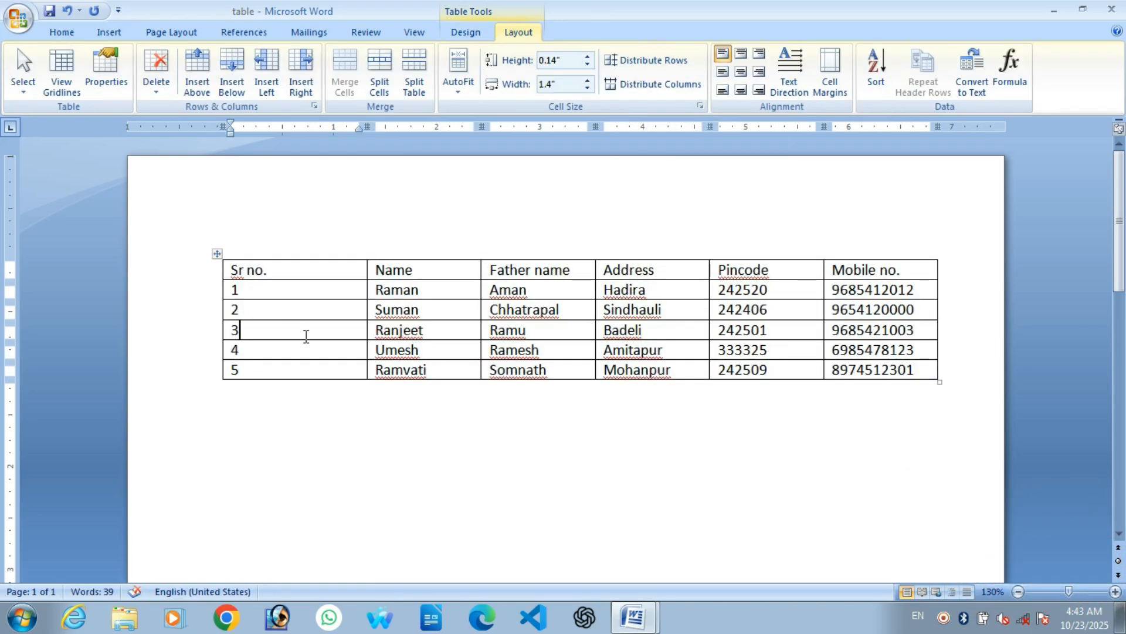
Step: Enable the table's preferred width in Table Properties, measured in percent, and set it to 50%
click(115, 73)
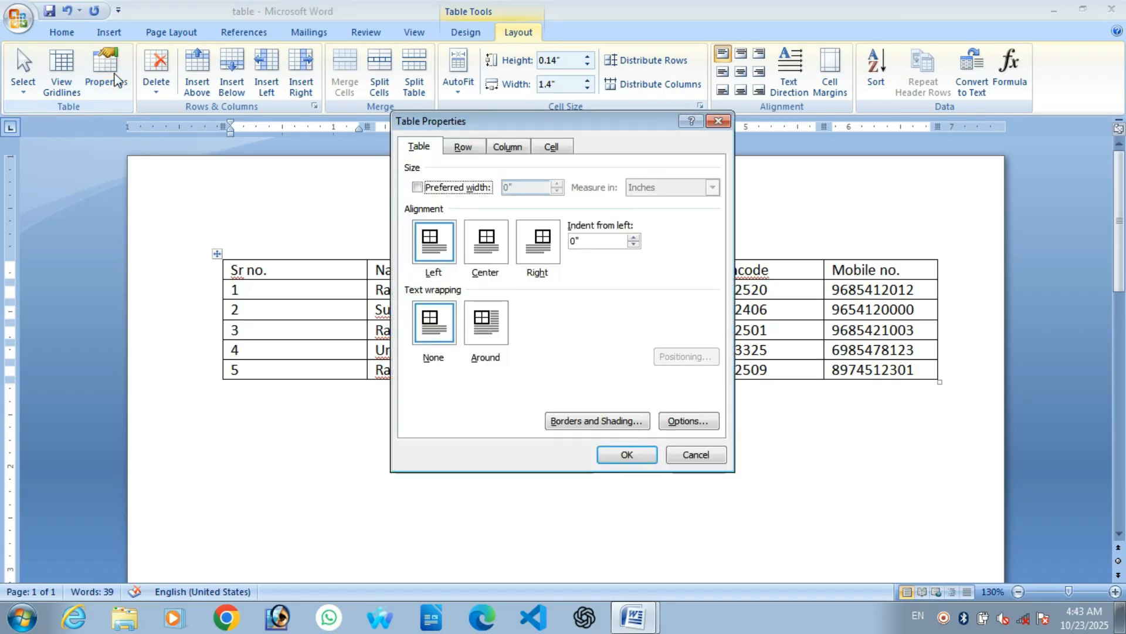
drag(481, 125, 568, 121)
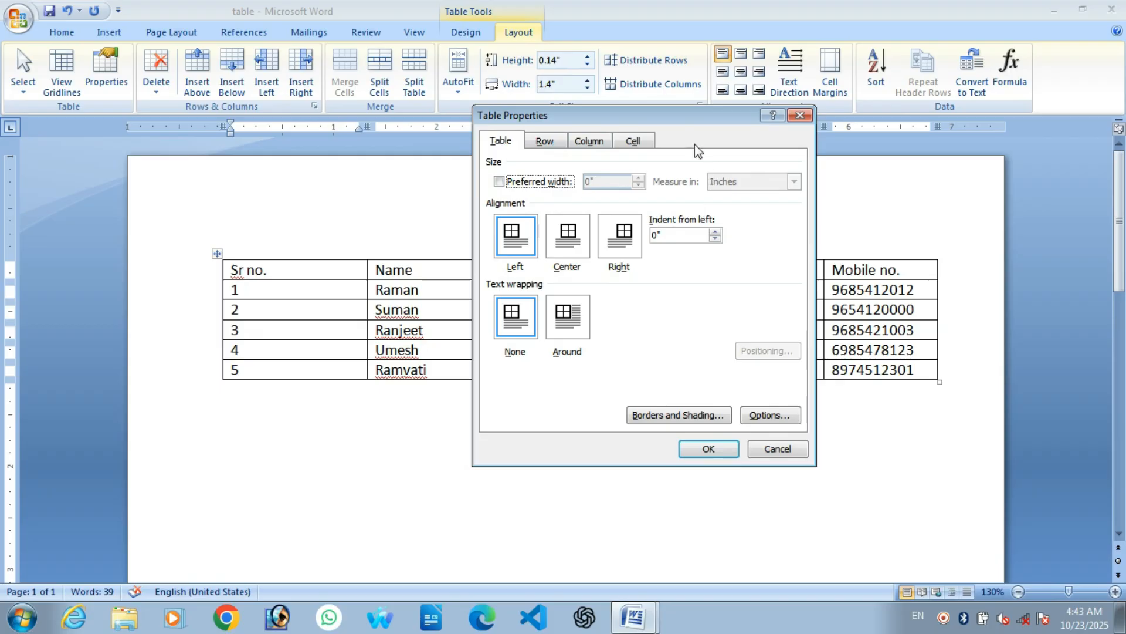
drag(661, 121, 470, 260)
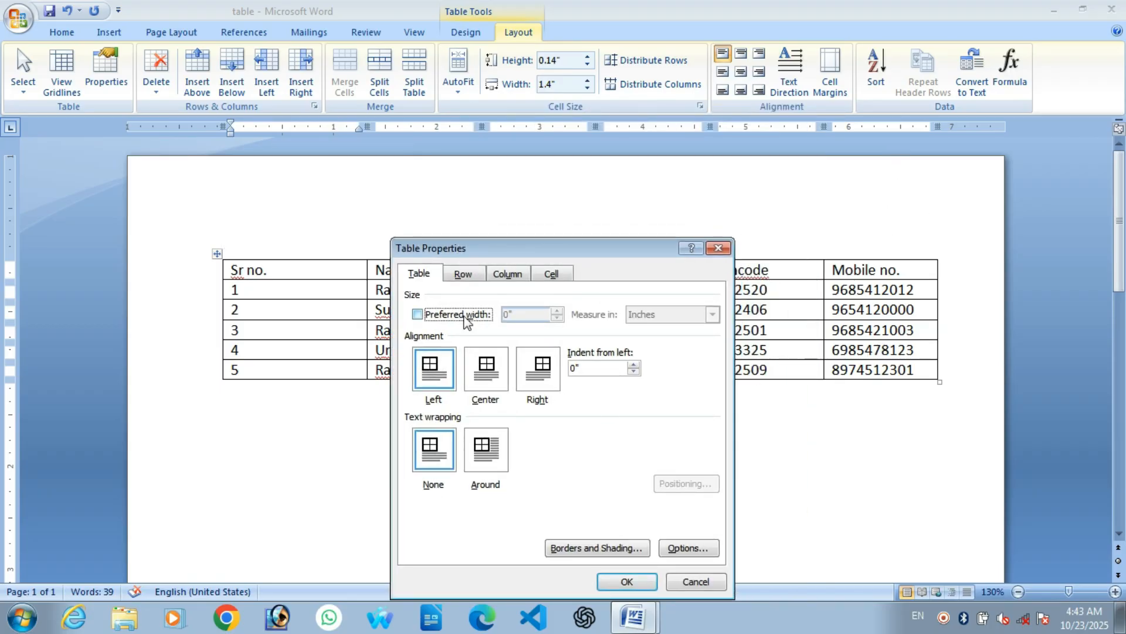
click(417, 315)
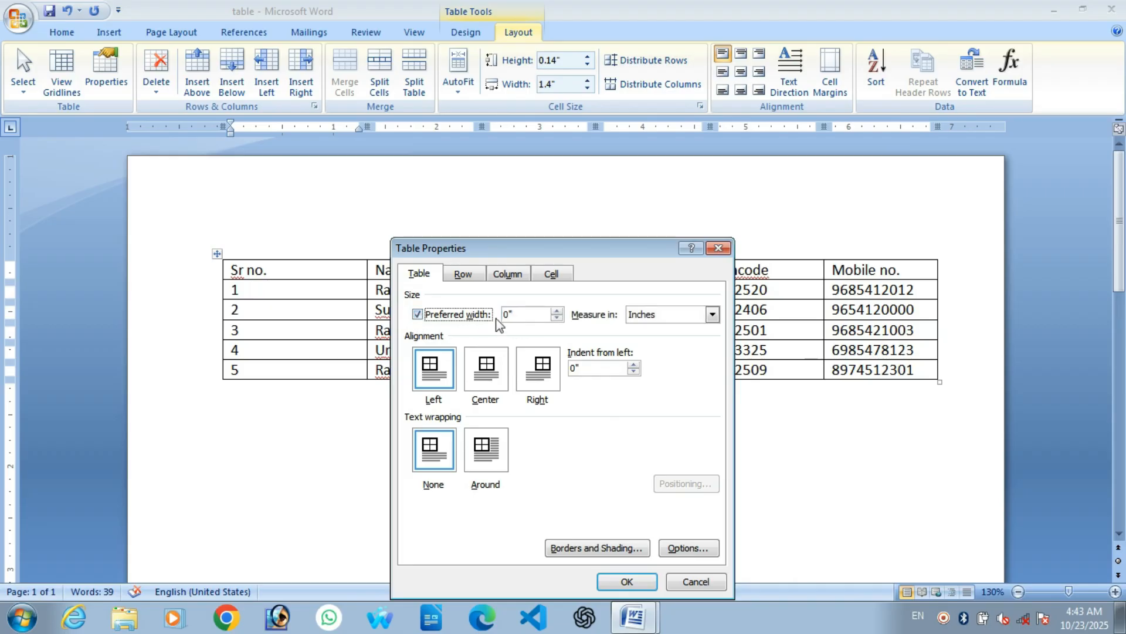
click(712, 315)
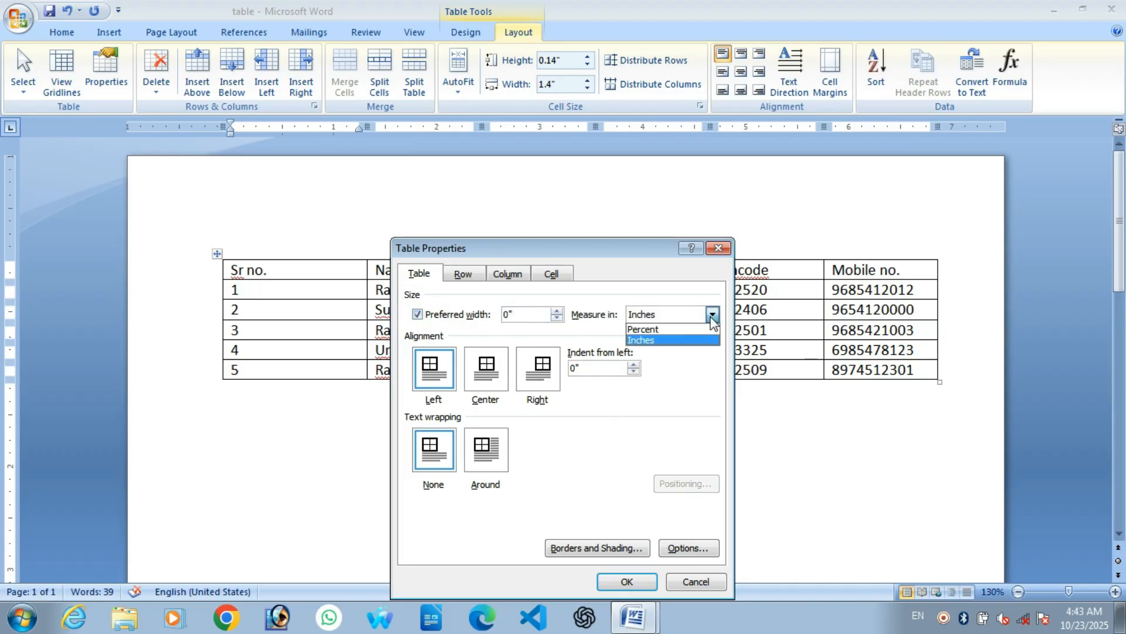
click(644, 330)
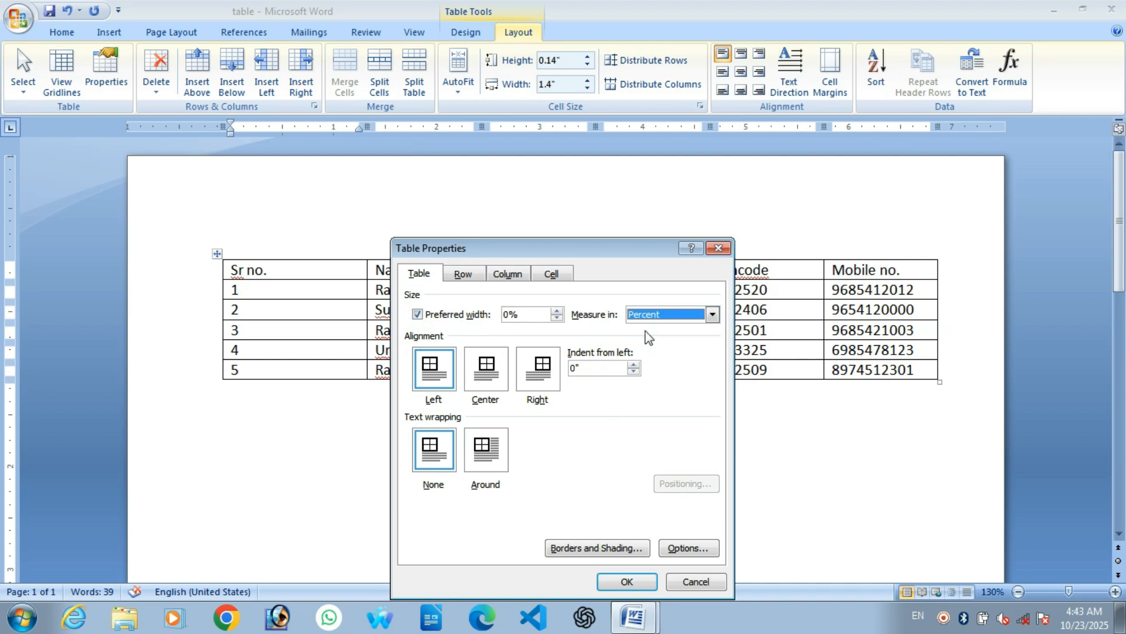
key(shift+Tab)
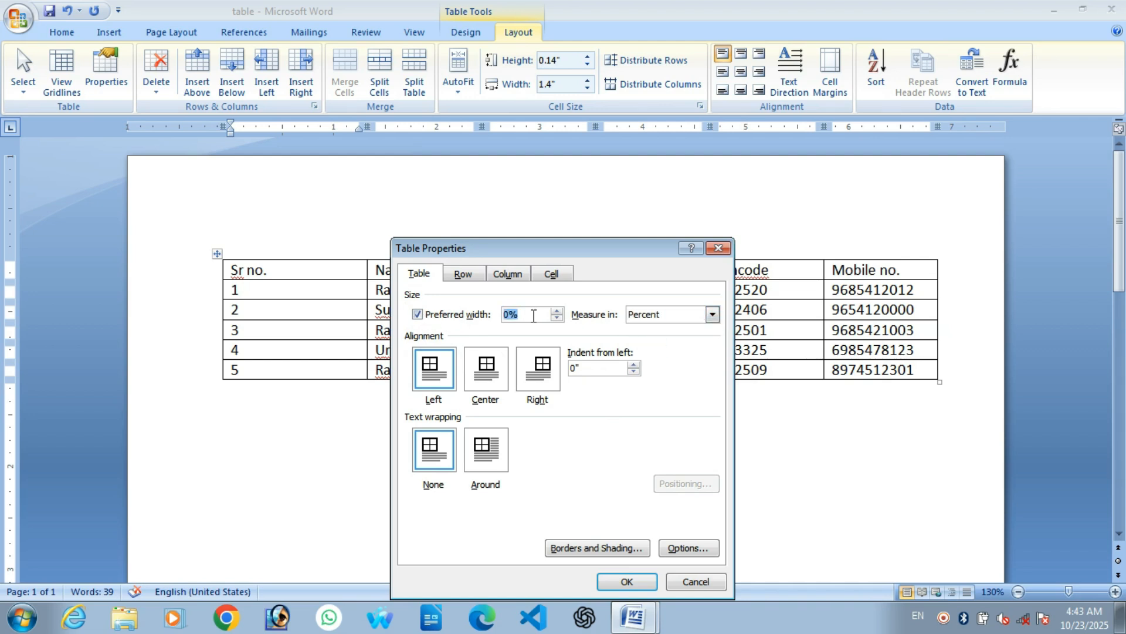
text(5)
click(626, 587)
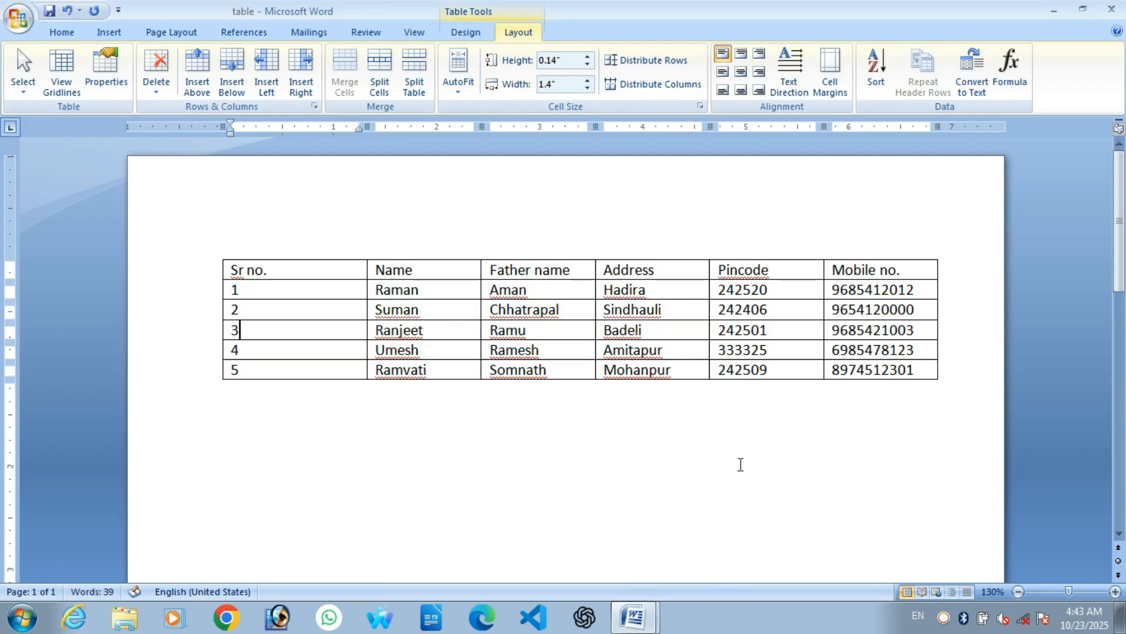
scroll(448, 357, down, 2)
scroll(891, 228, up, 2)
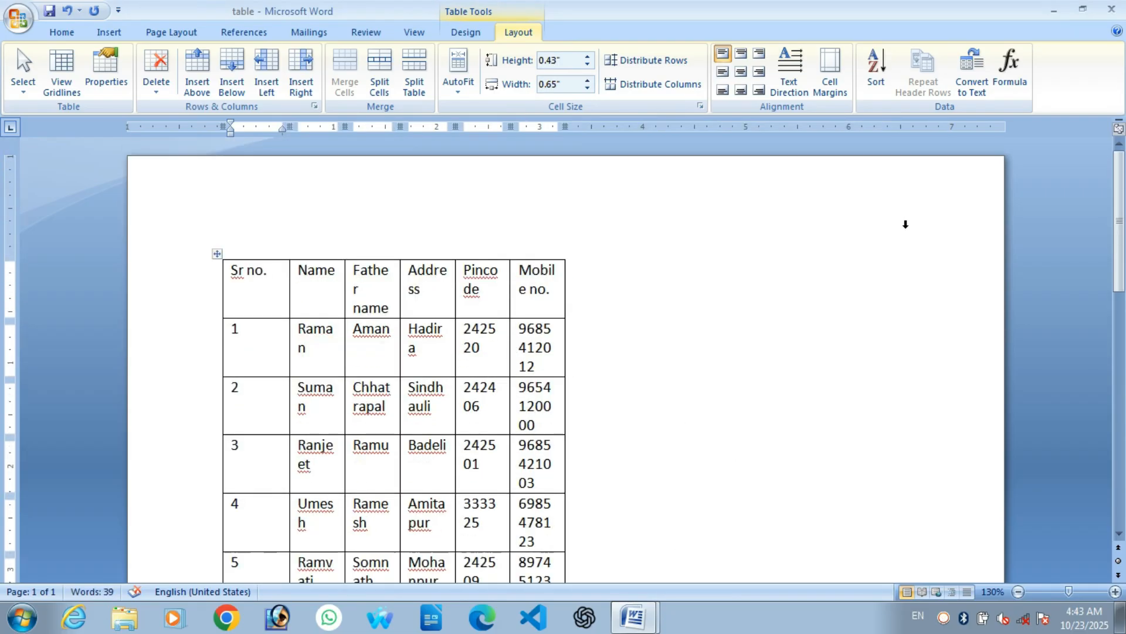
Step: Set the table's preferred width to 100% in Table Properties
click(97, 88)
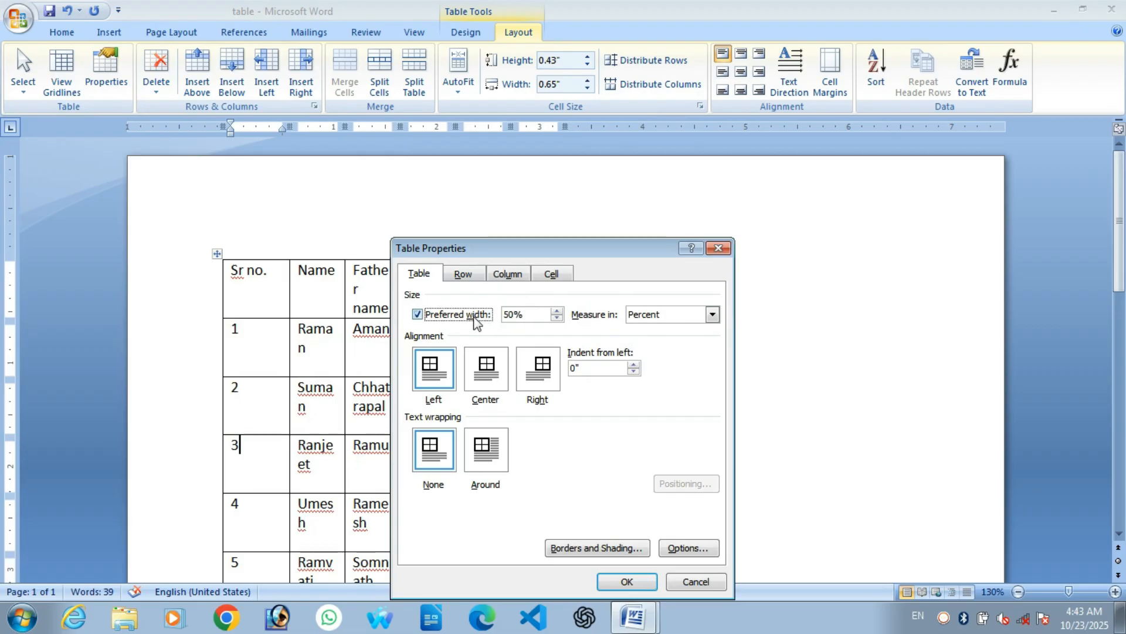
double_click(520, 320)
text(1)
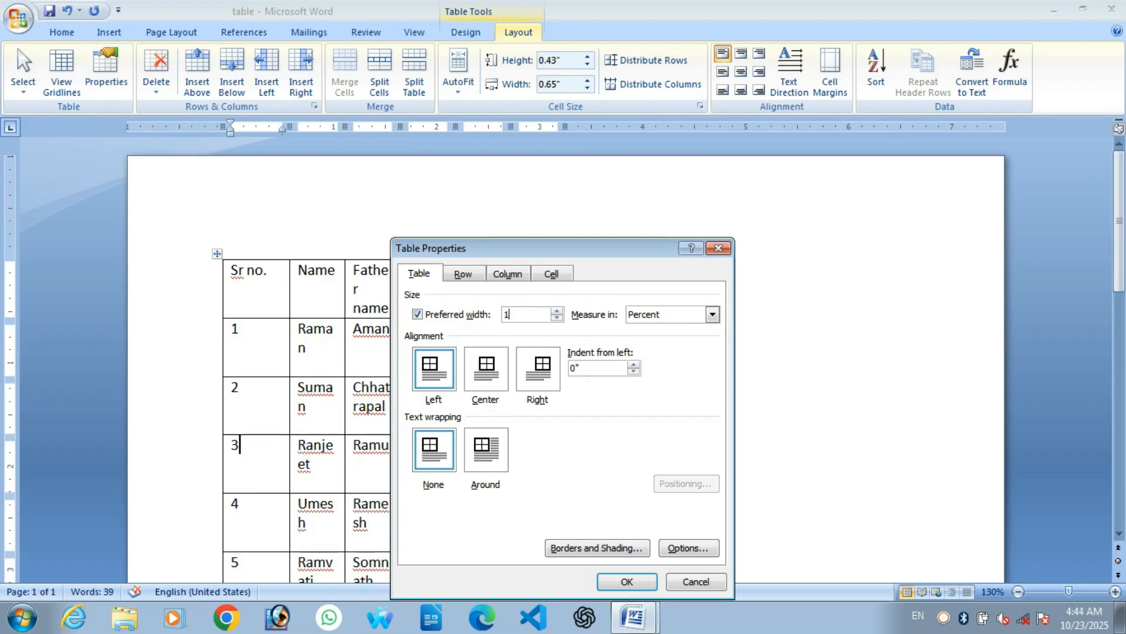
key(Return)
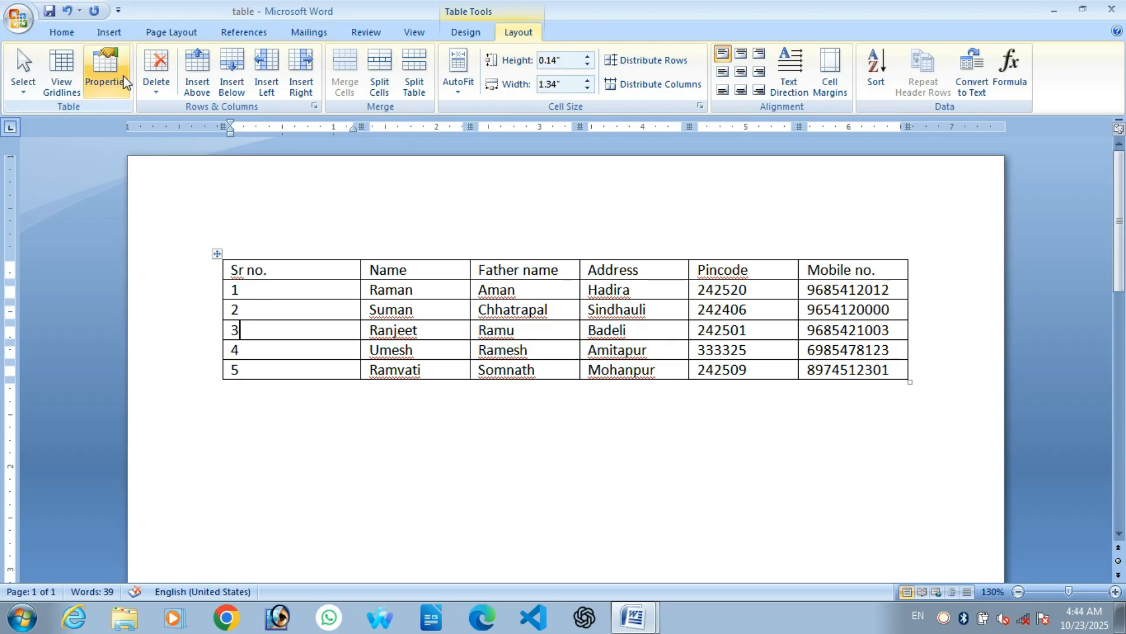
Step: Set the table's preferred width to 90% and its alignment to Center in Table Properties
click(105, 72)
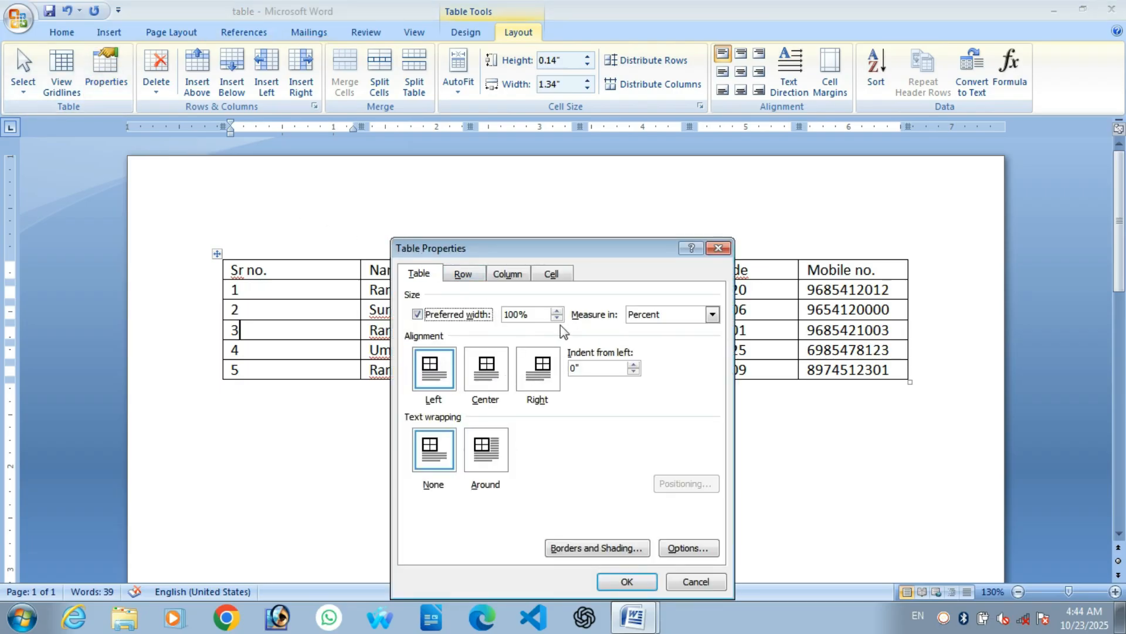
drag(502, 315, 519, 319)
text(90)
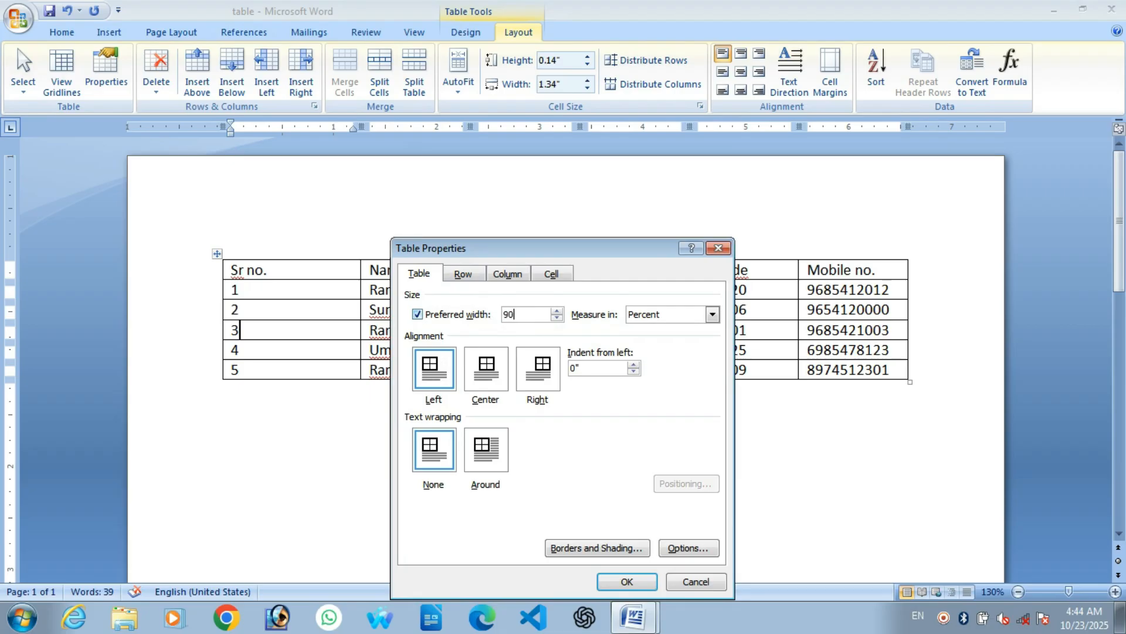
click(495, 383)
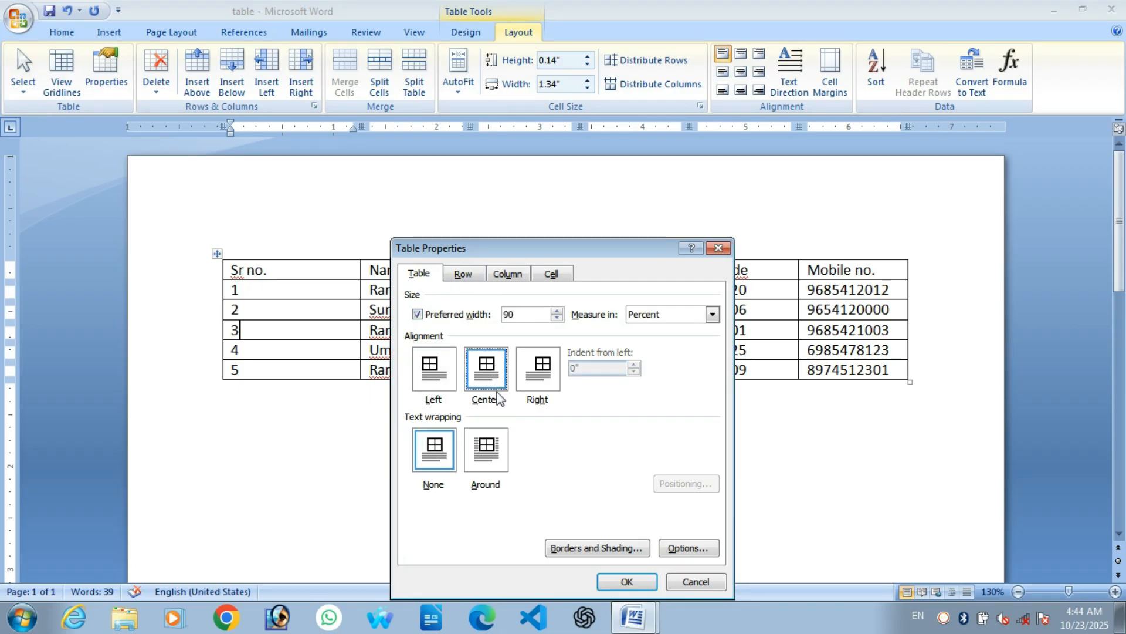
click(621, 580)
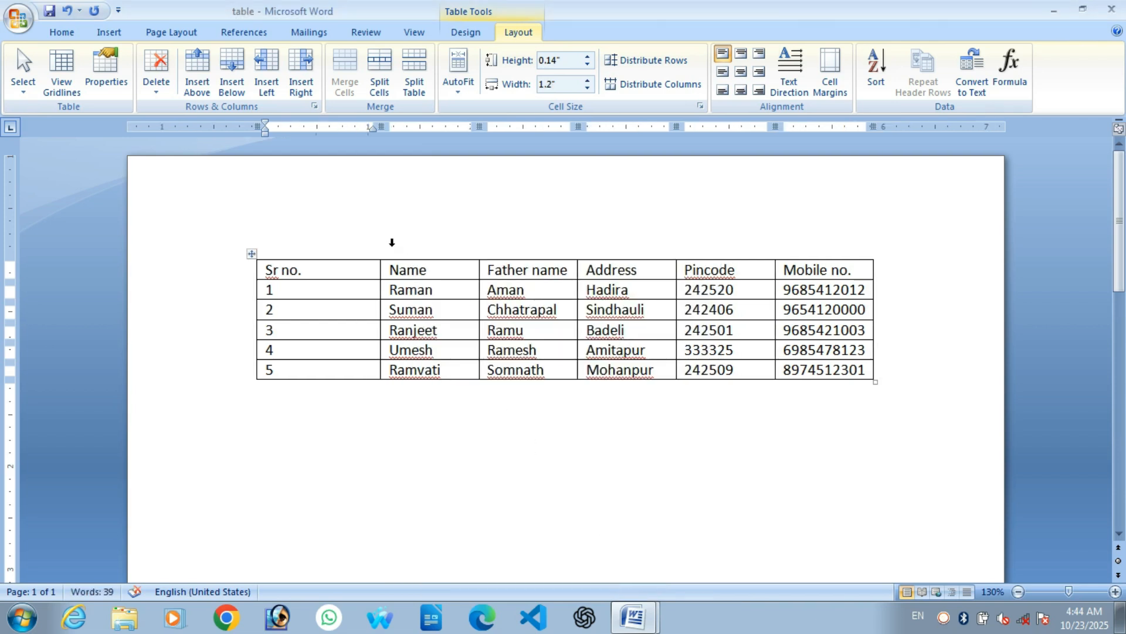
Step: Change the table's alignment to Right in Table Properties
click(105, 70)
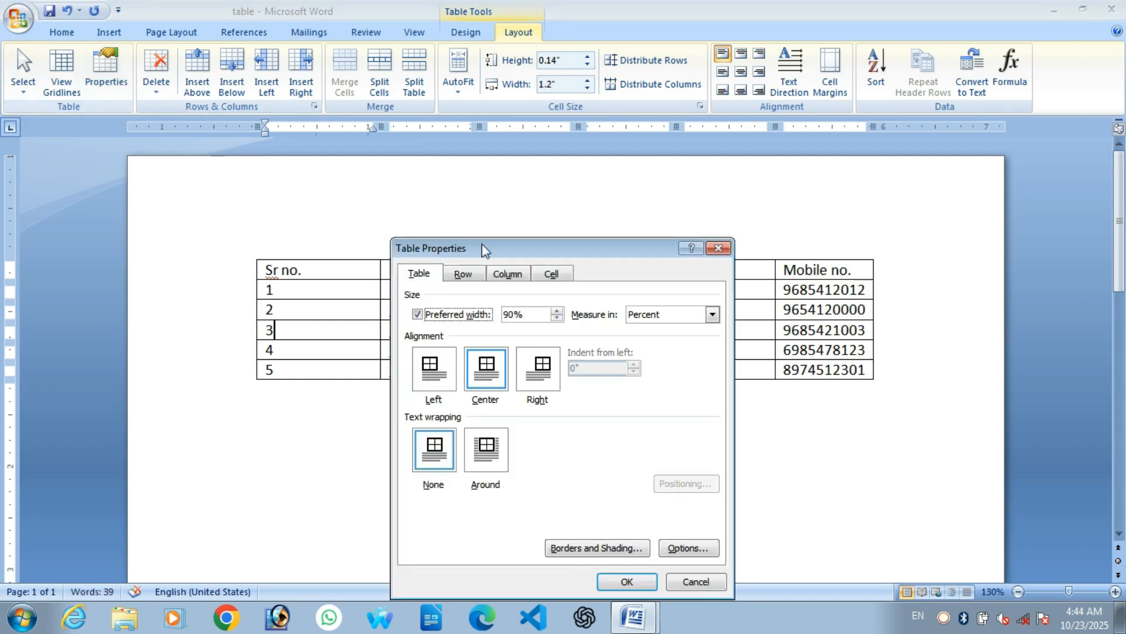
click(537, 371)
click(626, 580)
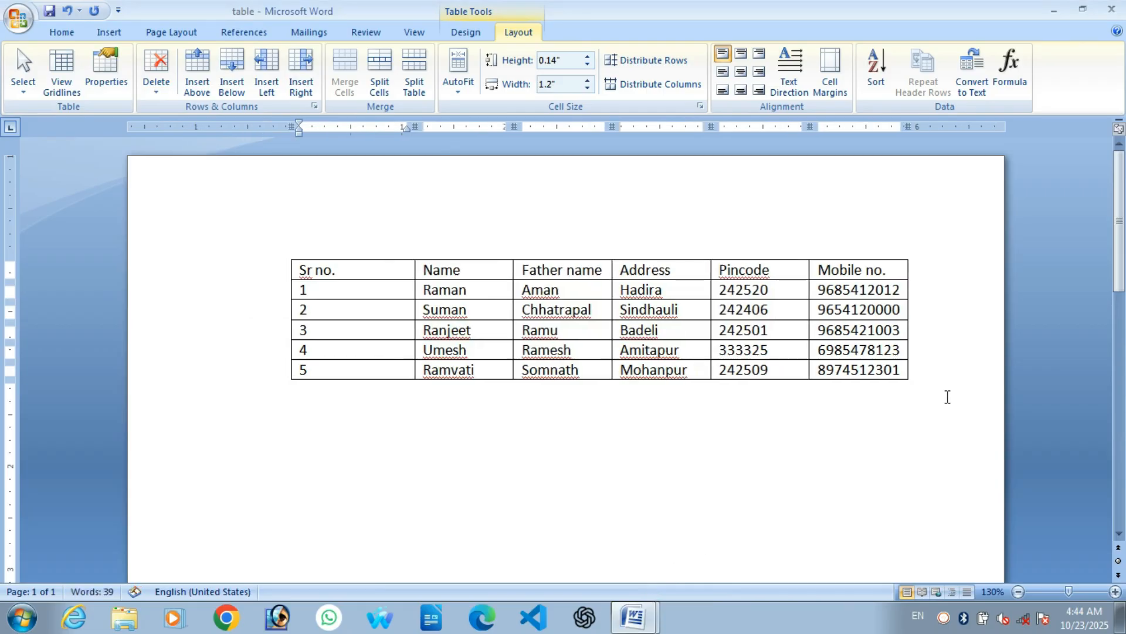
Step: Review the row, column and cell settings in Table Properties, stepping between columns, and close the dialog without applying changes
click(106, 70)
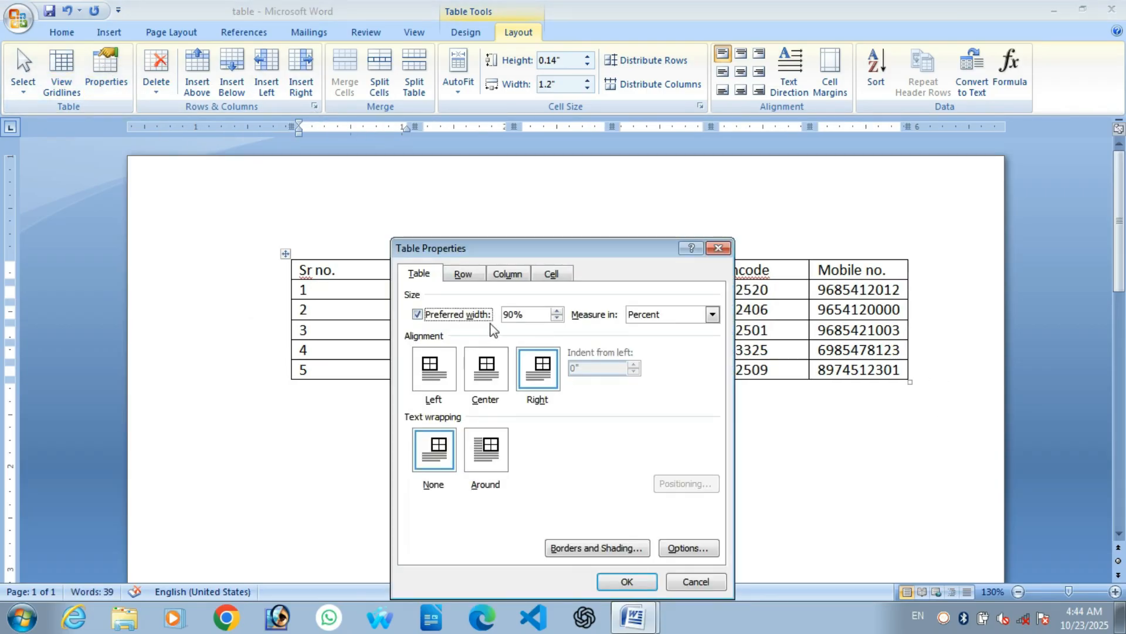
click(463, 275)
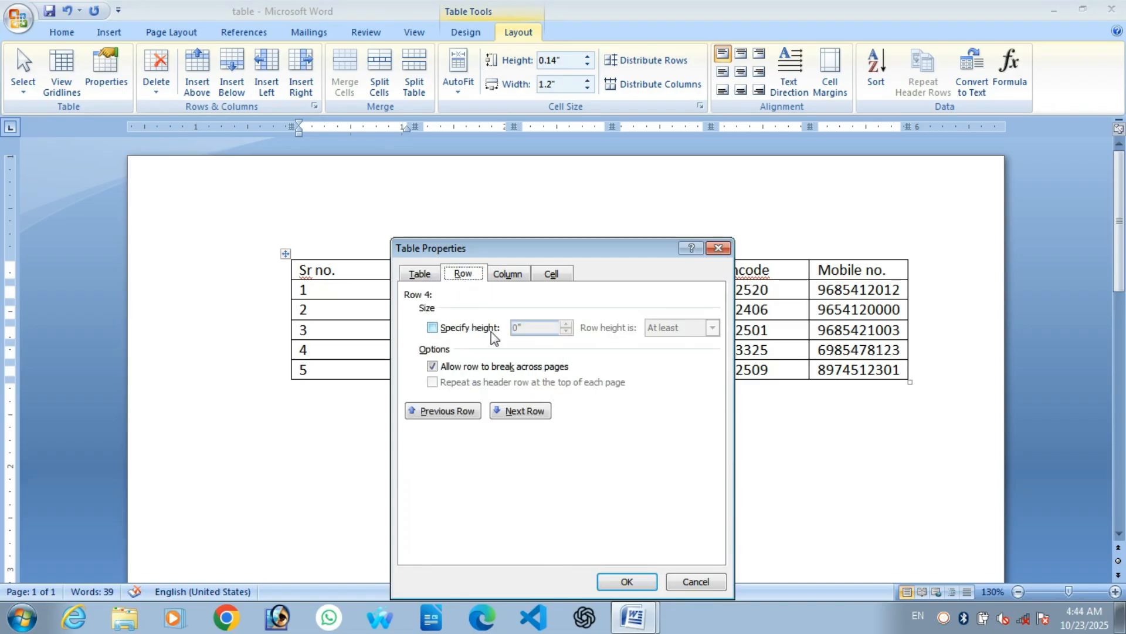
click(503, 277)
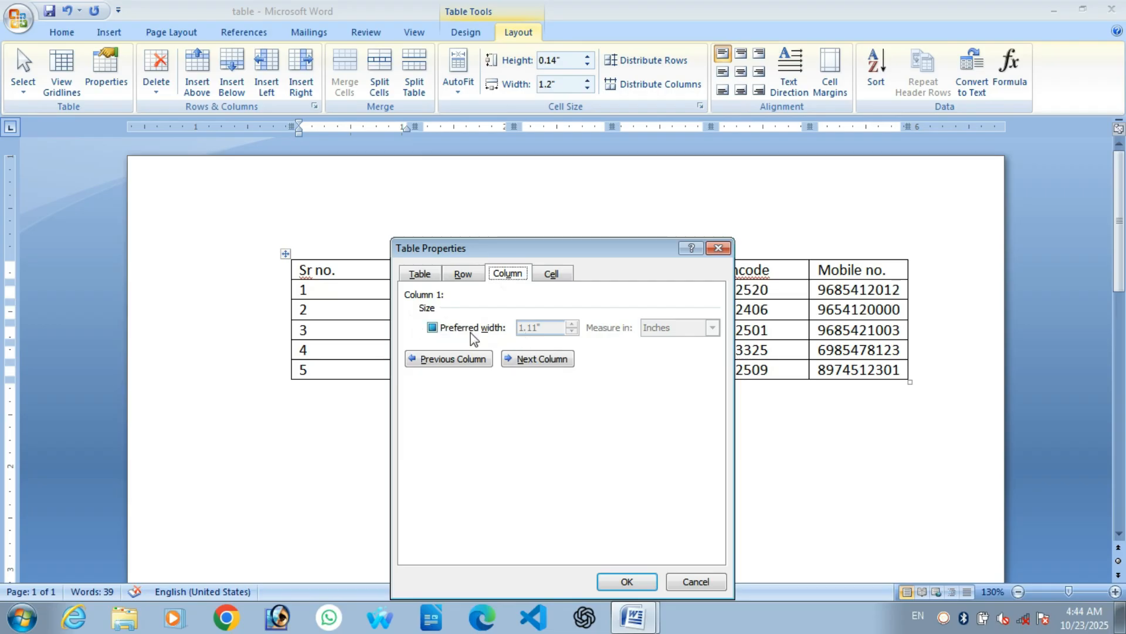
click(449, 359)
click(526, 363)
click(551, 363)
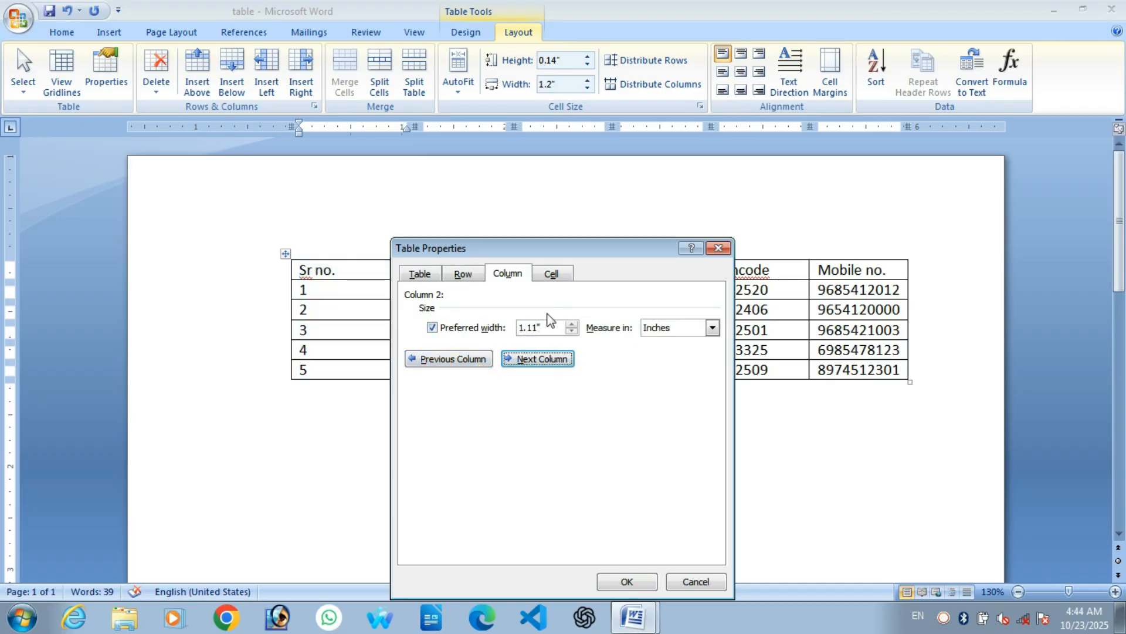
click(555, 273)
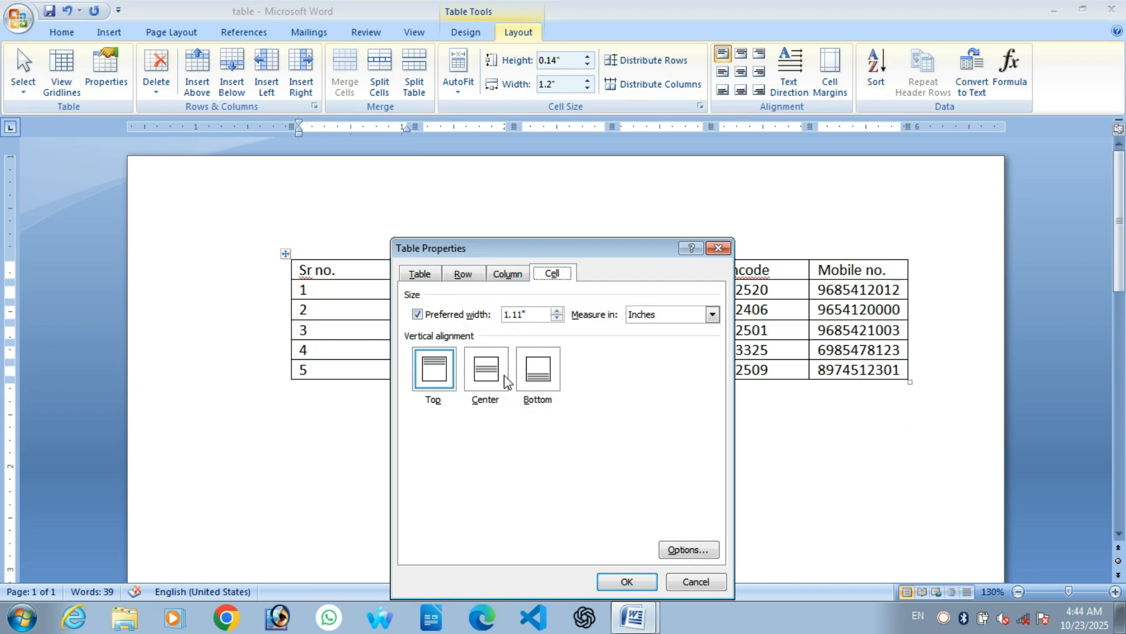
click(718, 248)
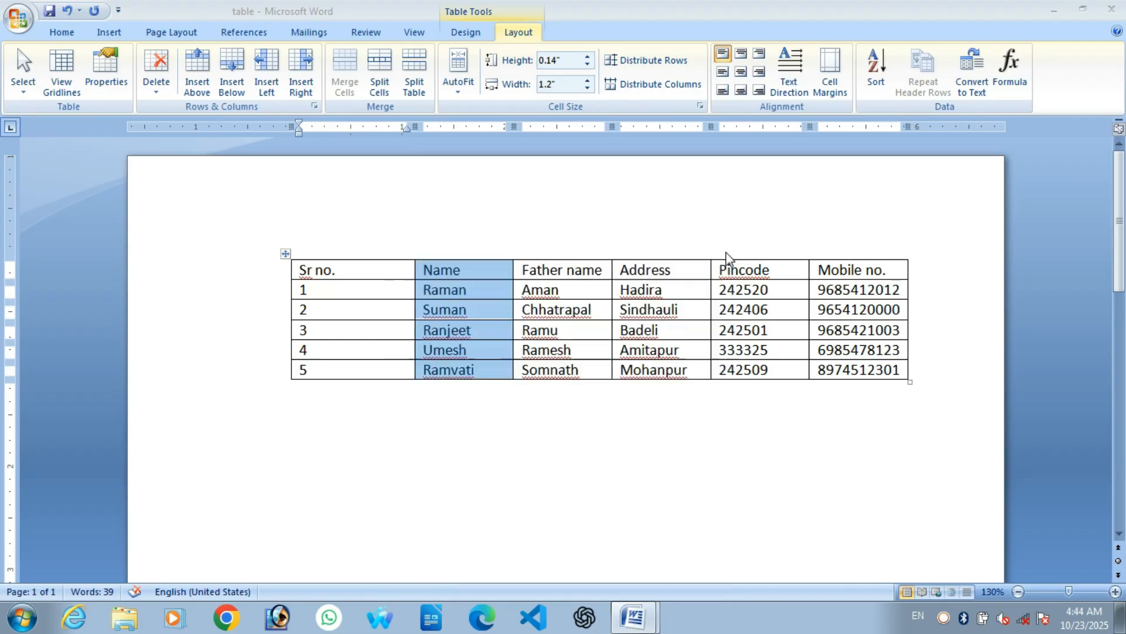
click(401, 327)
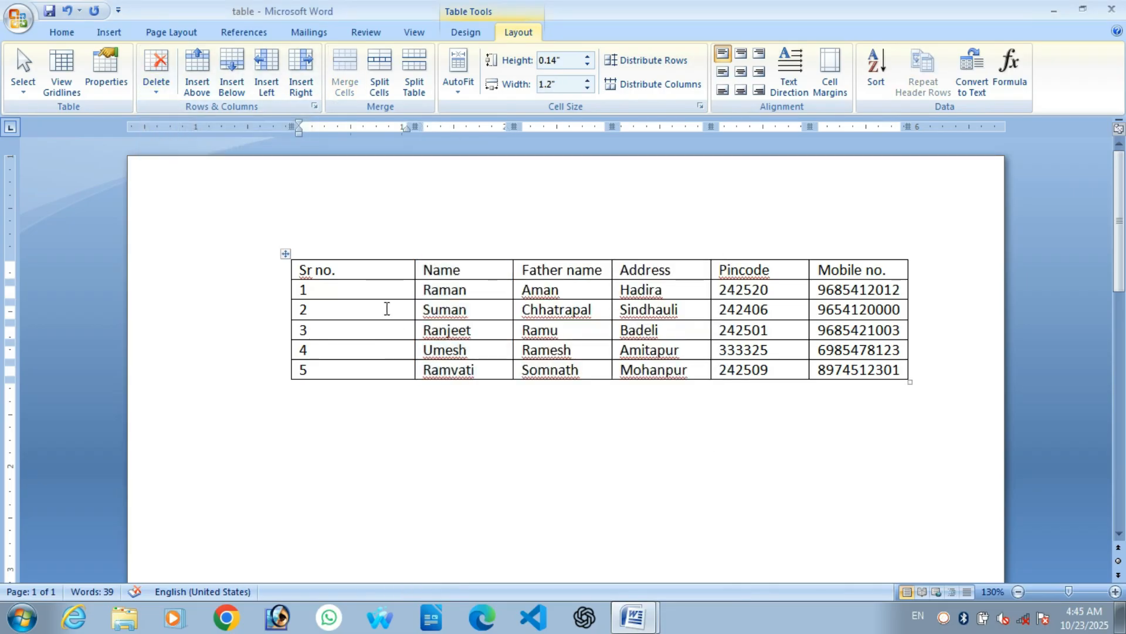
Step: Delete the "Sr no." header cell with the Shift cells left option and undo the deletion
click(346, 272)
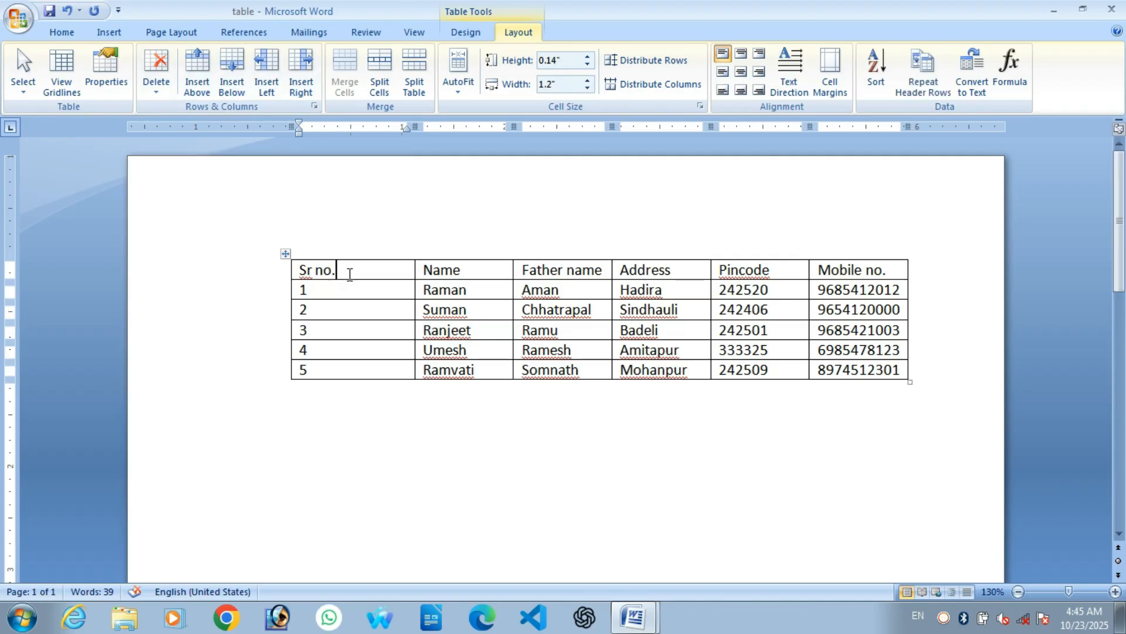
click(156, 73)
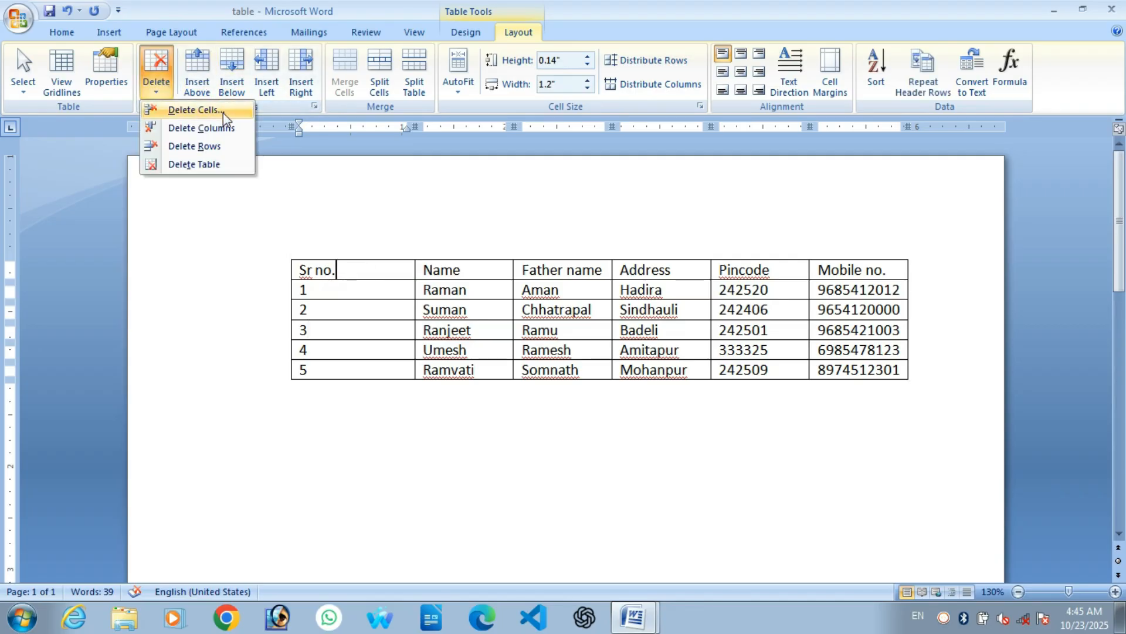
click(196, 110)
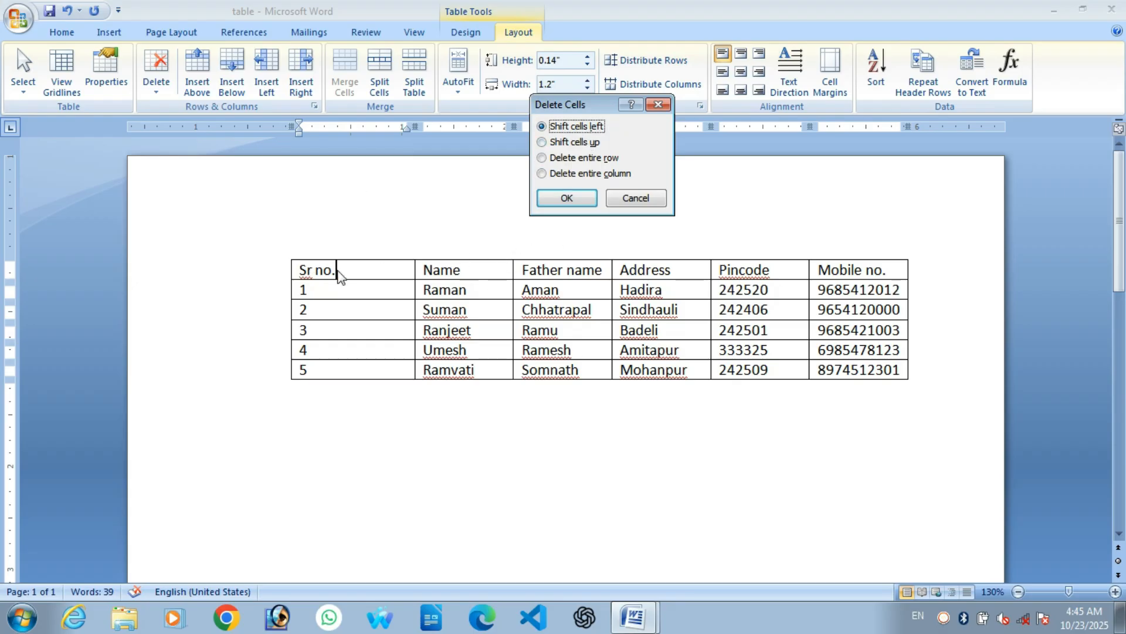
click(567, 198)
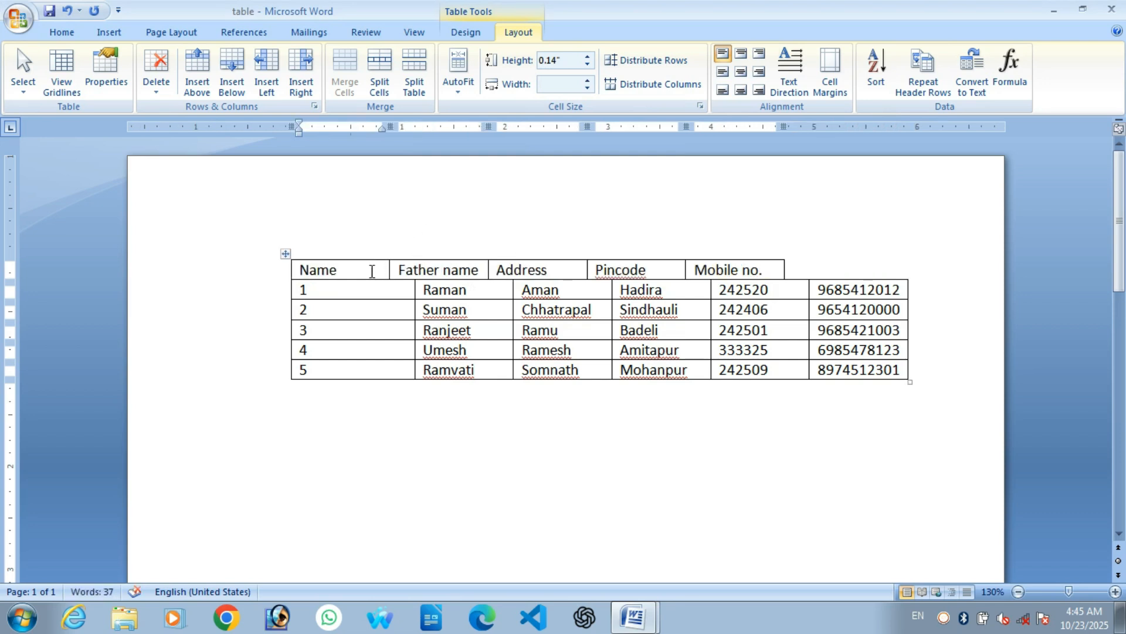
key(ctrl+z)
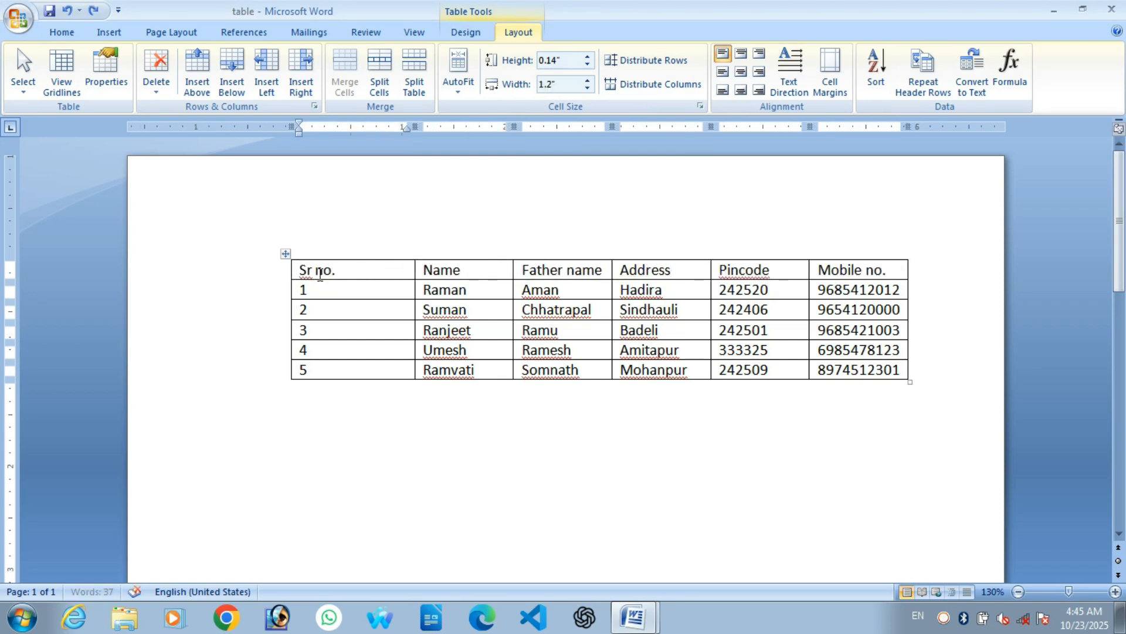
Step: Delete the "Sr no." column from the table and undo the deletion
click(156, 85)
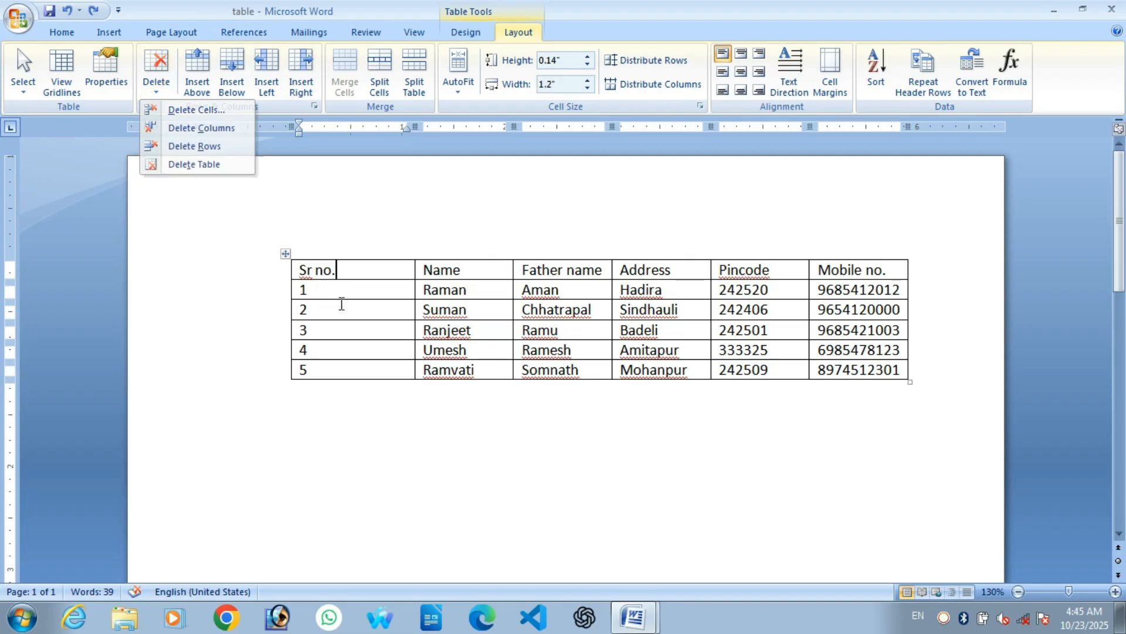
click(359, 307)
click(156, 87)
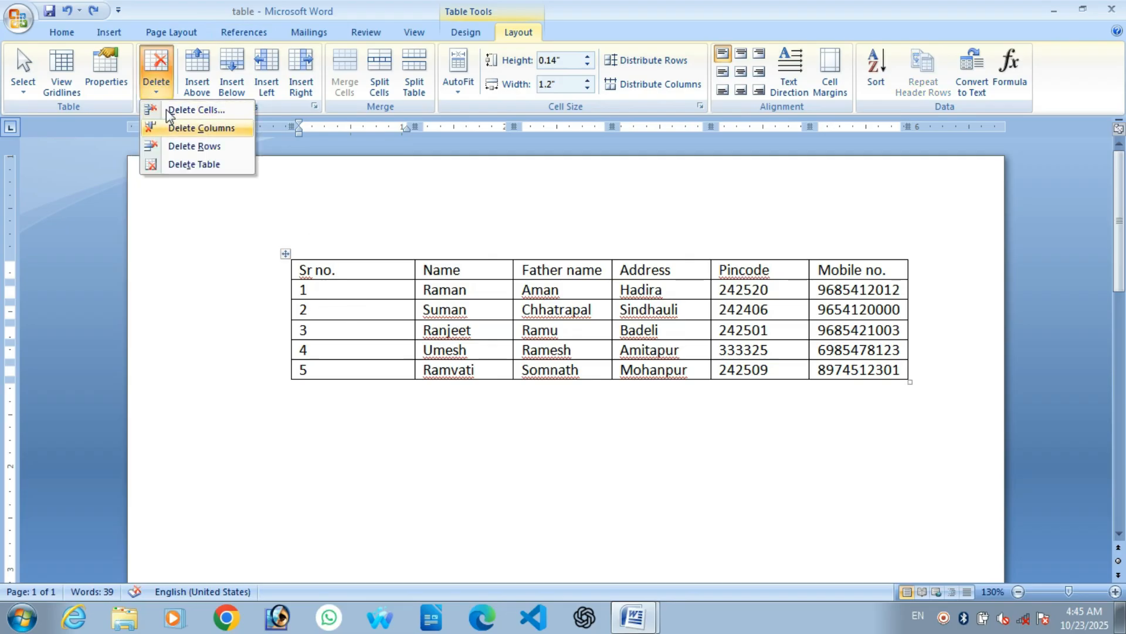
click(197, 132)
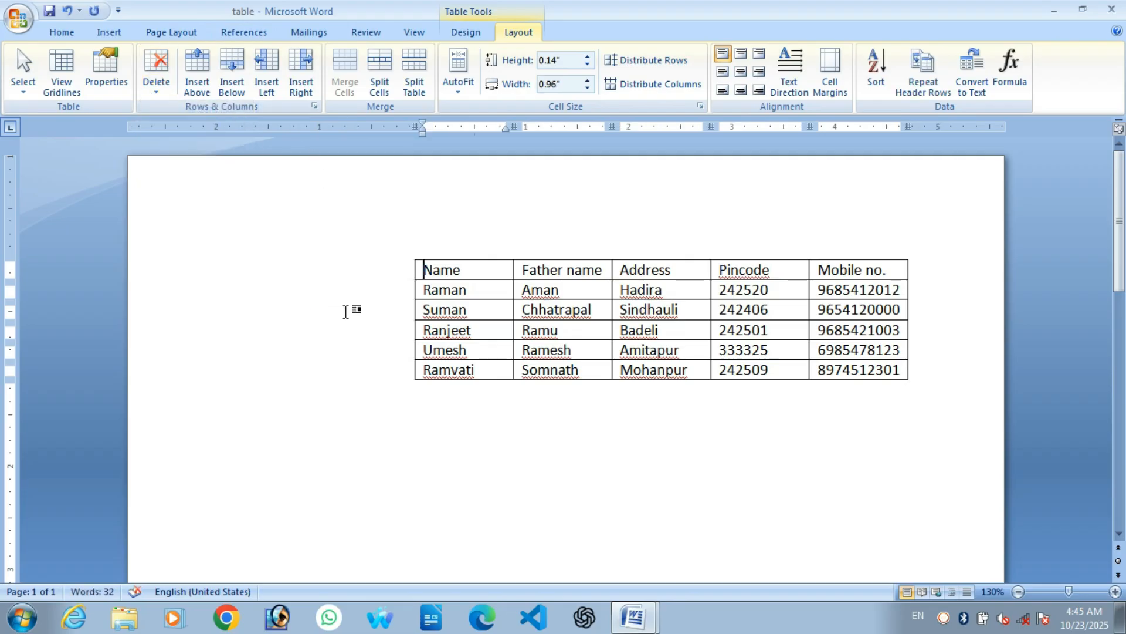
key(ctrl+z)
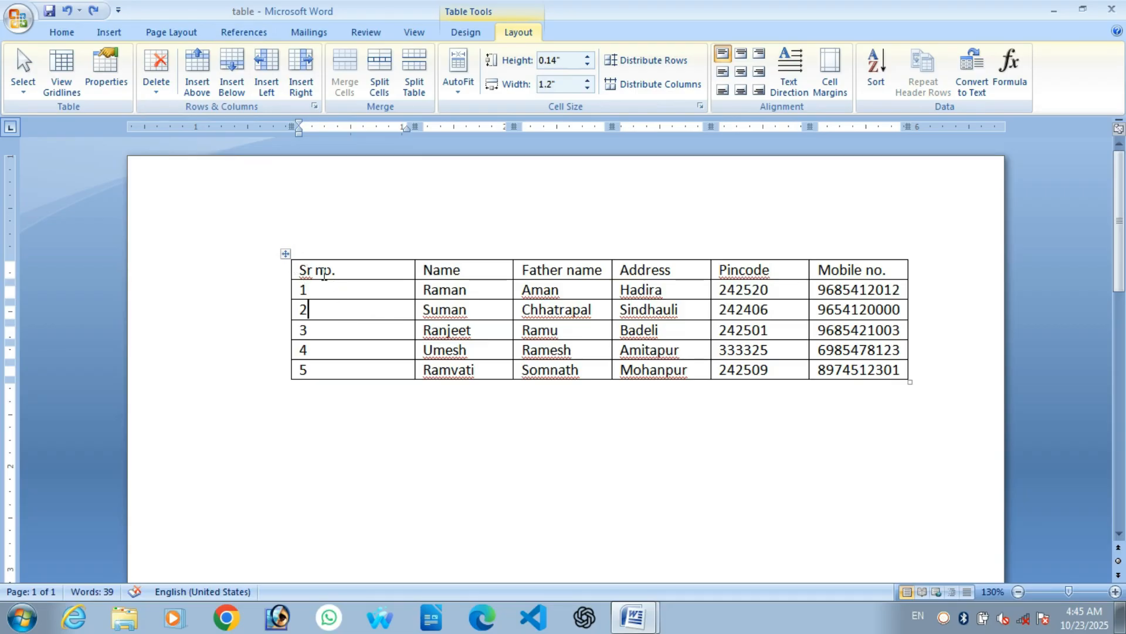
Step: Delete the table rows numbered 2 and 4 one at a time, undoing each deletion
click(156, 71)
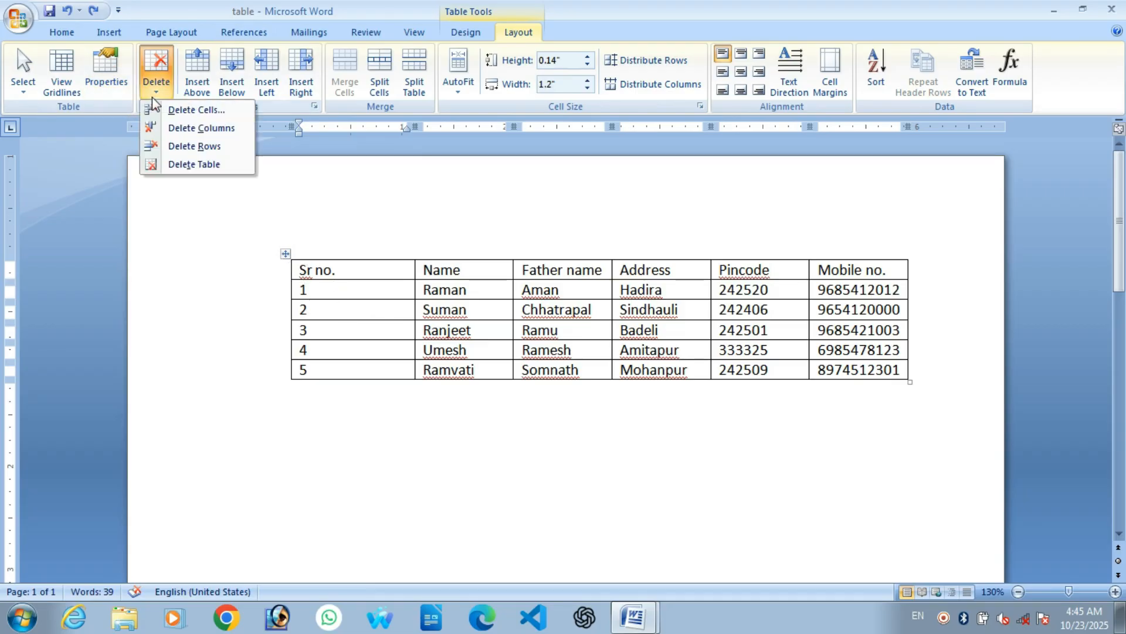
click(209, 151)
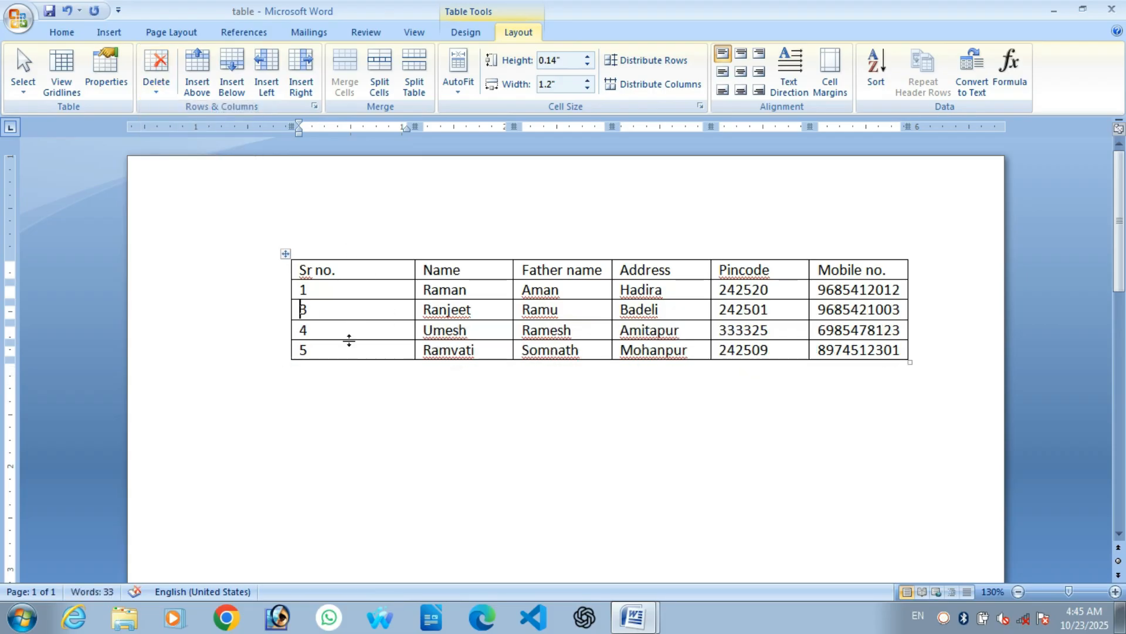
key(ctrl+z)
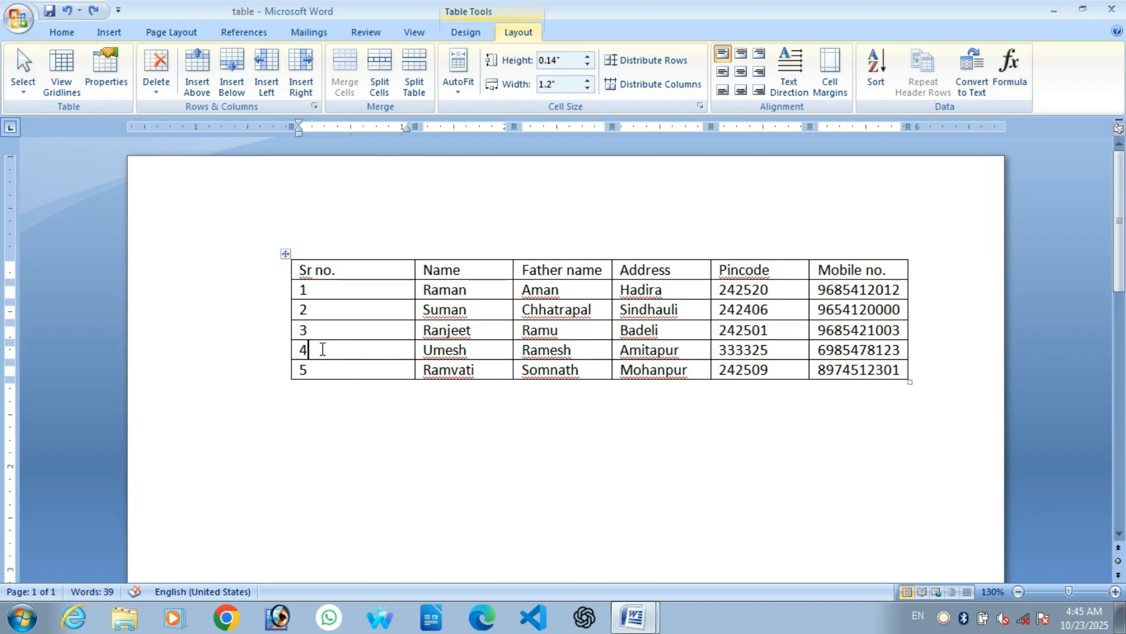
click(156, 70)
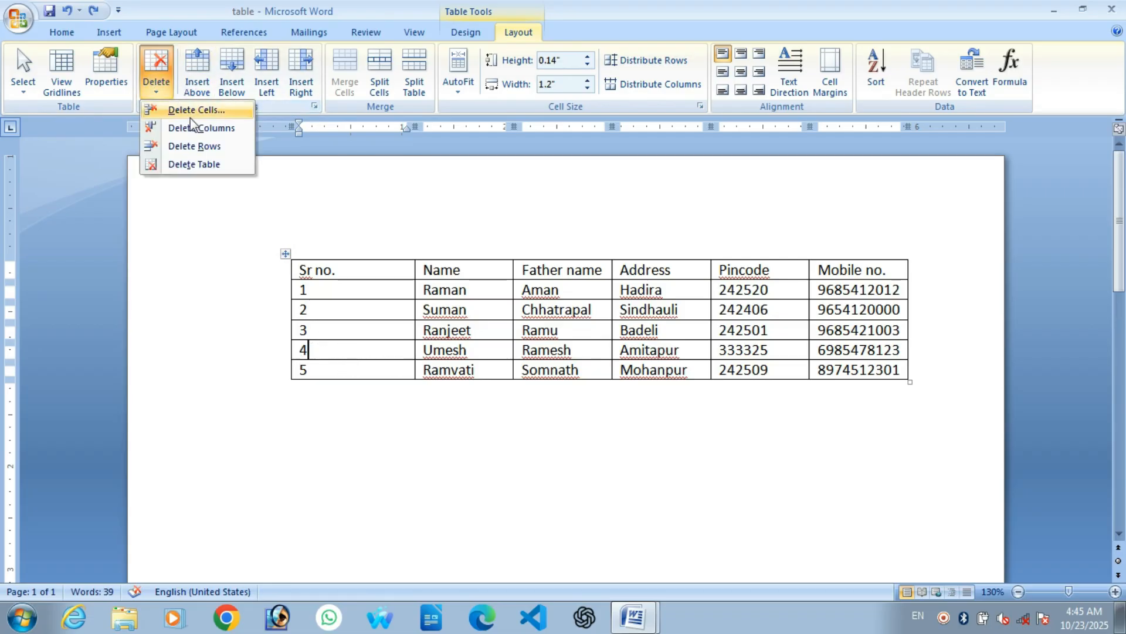
click(208, 147)
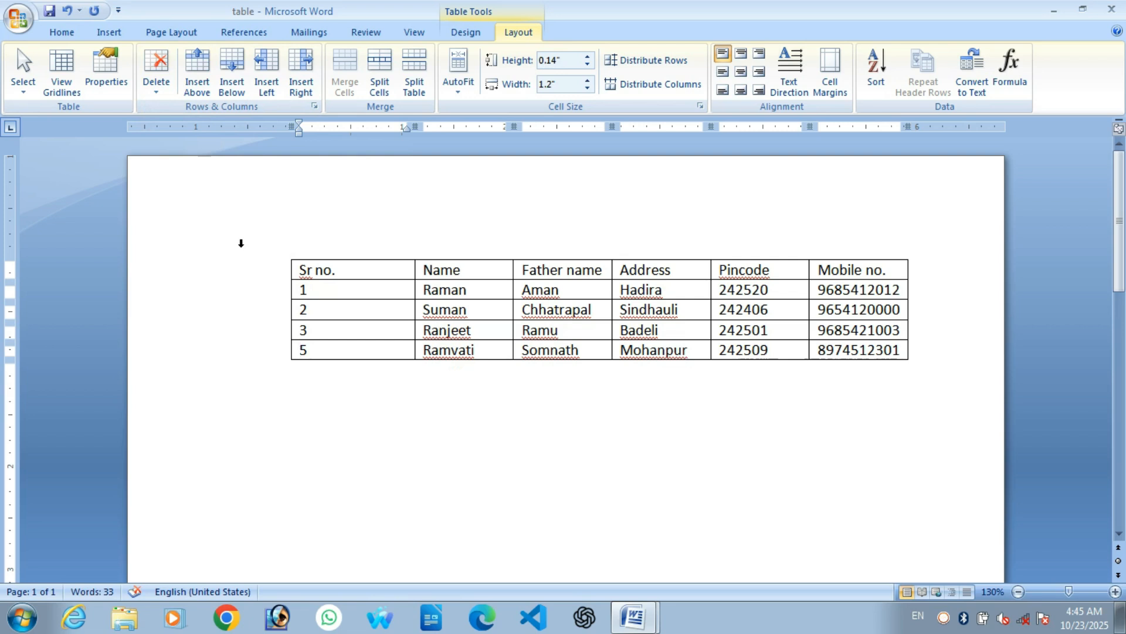
key(ctrl+z)
Step: Remove the entire table with the Delete Table command and undo the removal
click(169, 91)
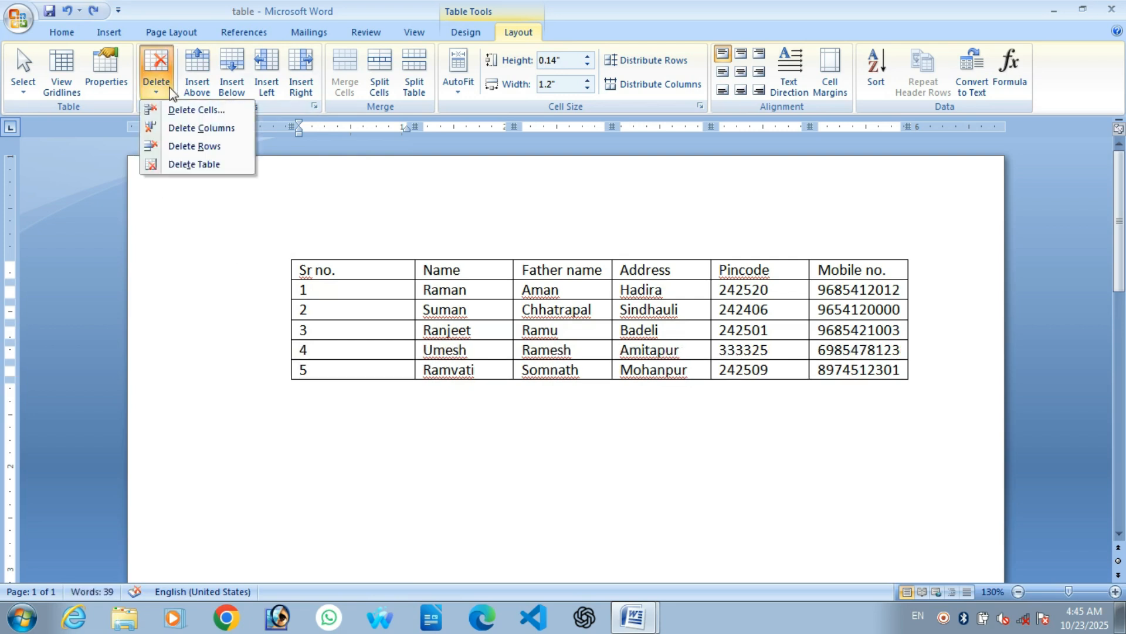
click(195, 165)
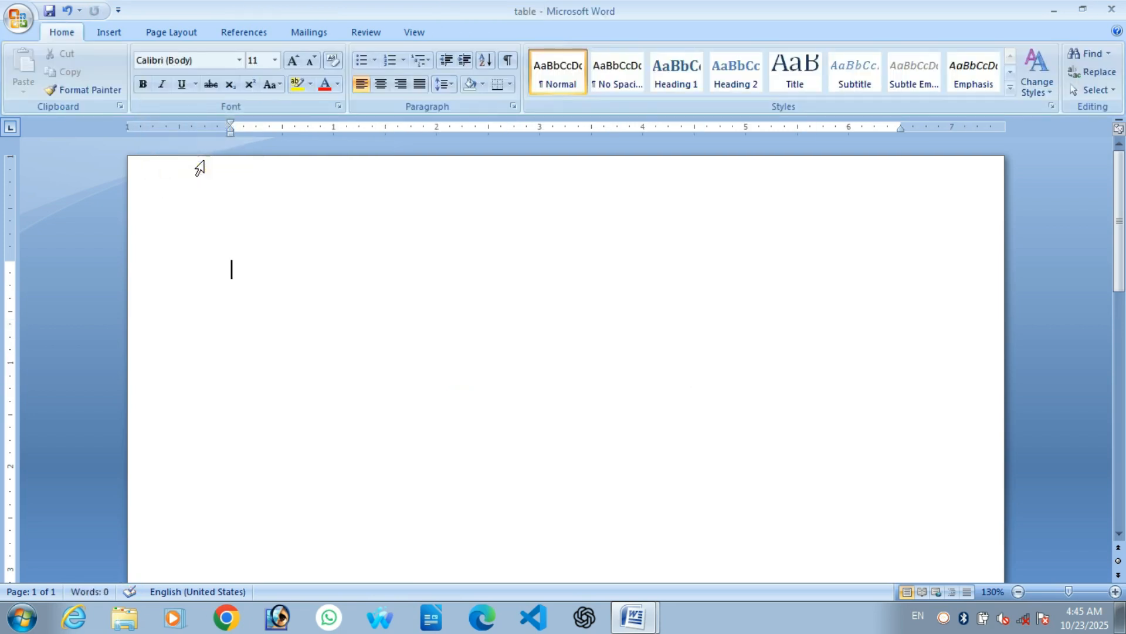
key(ctrl+z)
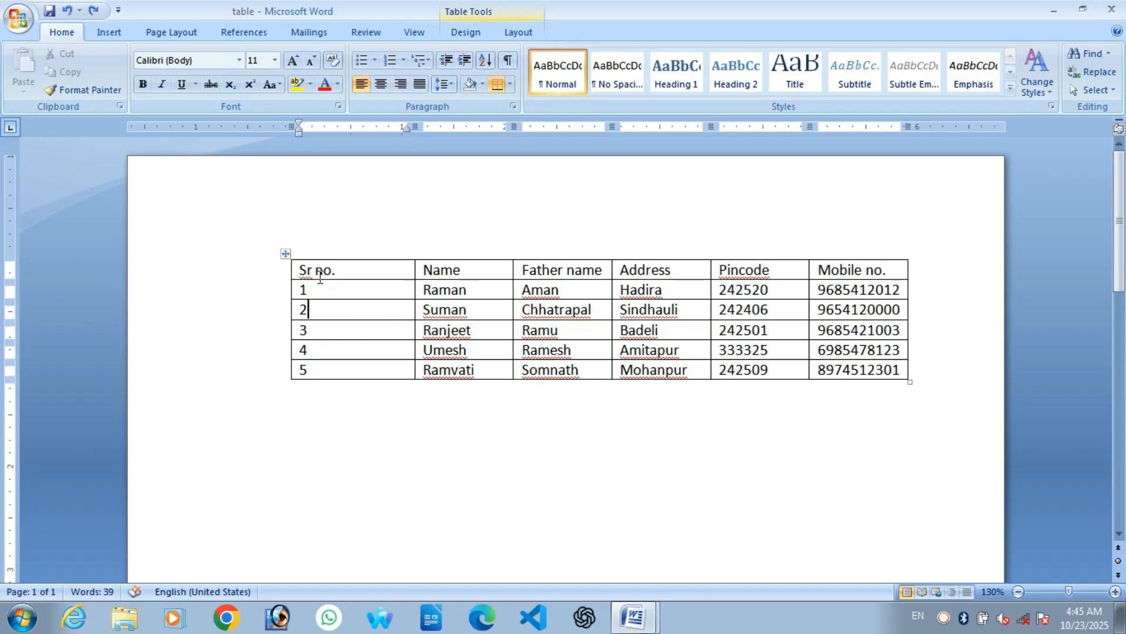
Step: Select the whole table, erase it directly in the document, and undo the erasure
click(283, 254)
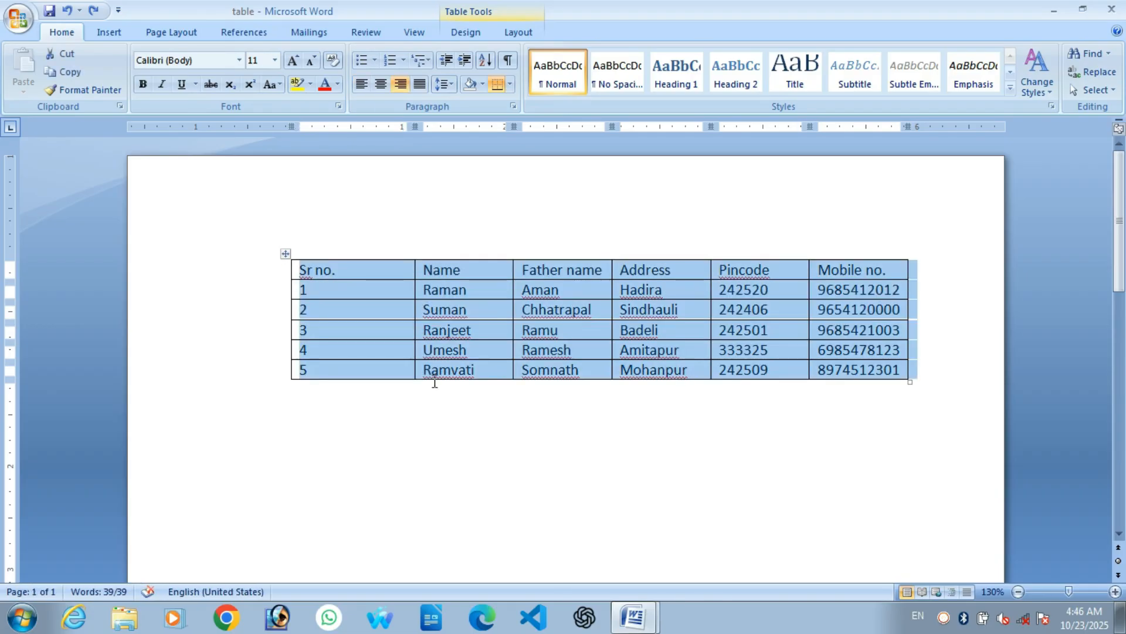
key(BackSpace)
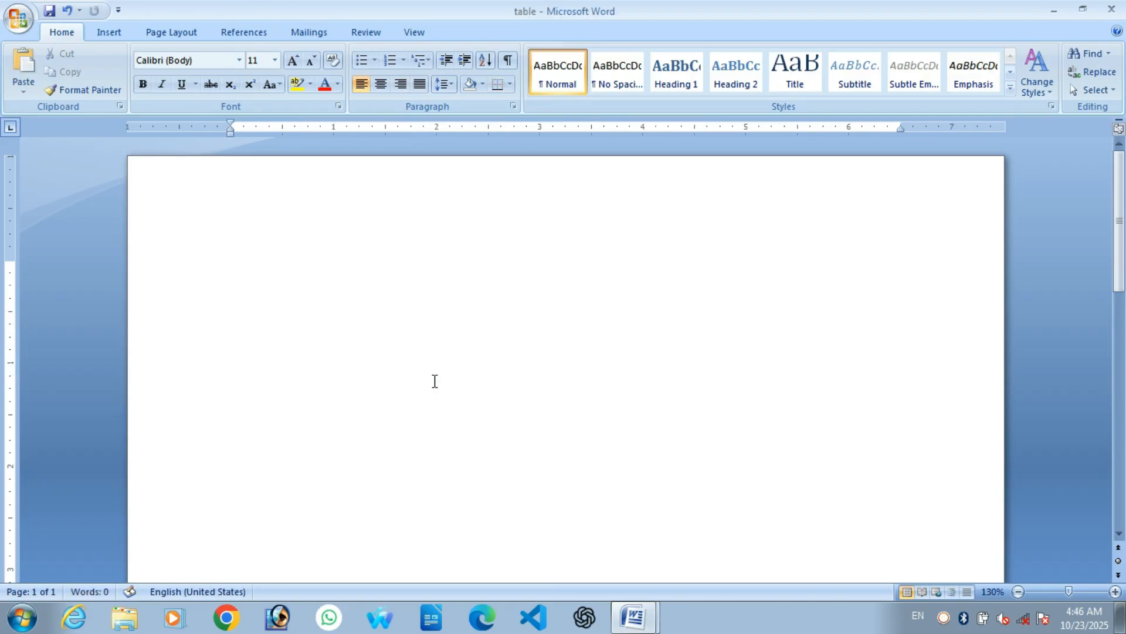
key(ctrl+z)
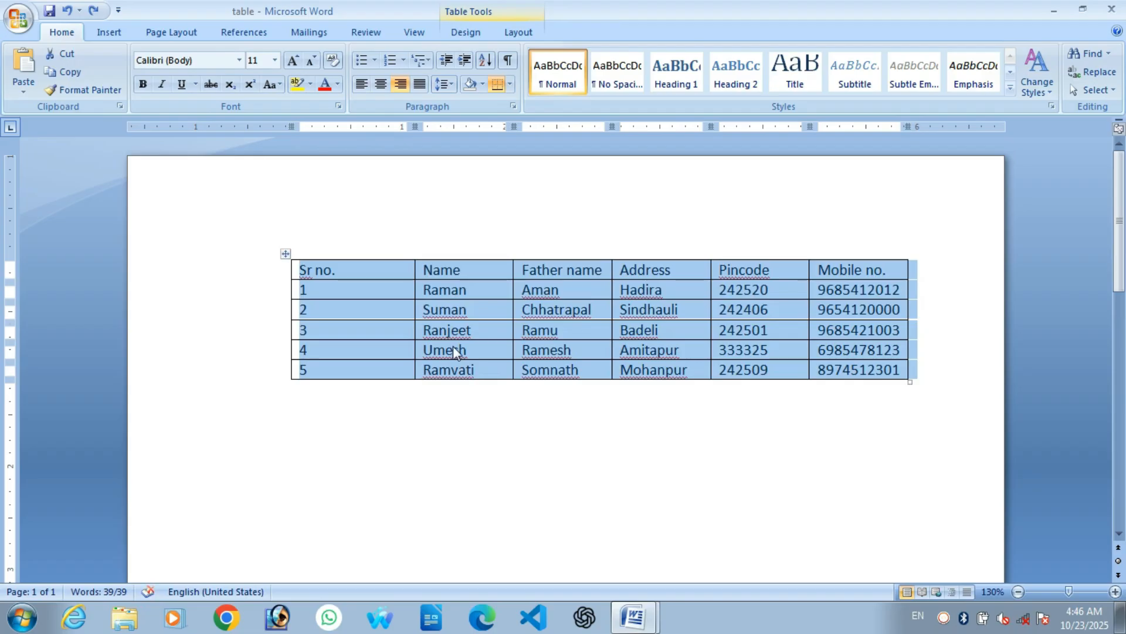
click(401, 319)
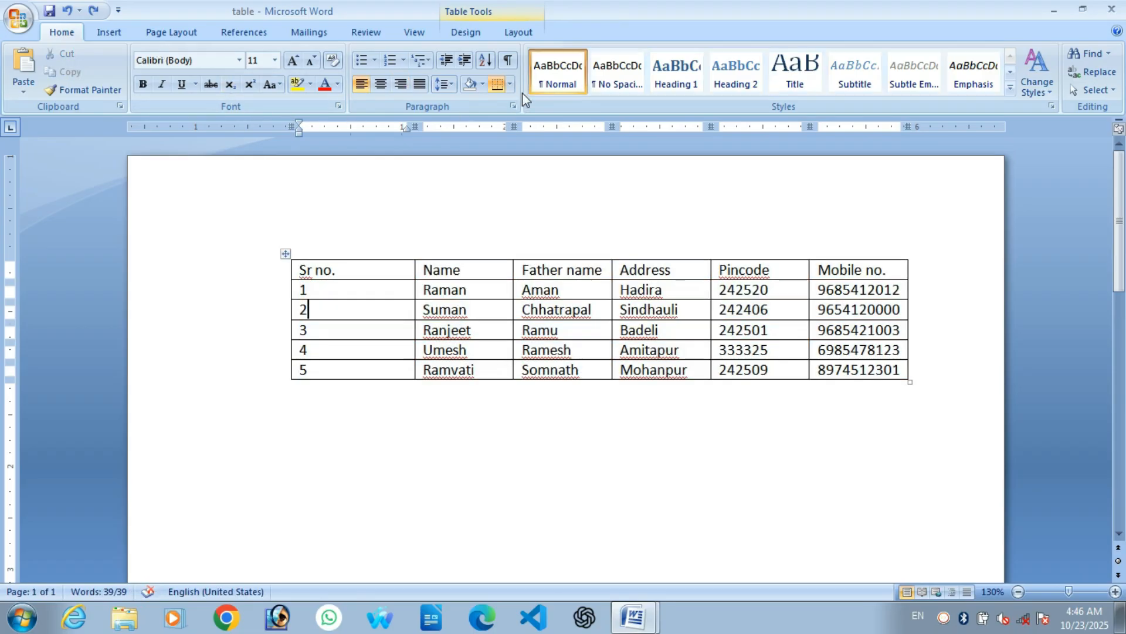
Step: Widen the table to the full text width between the page margins through Table Properties
click(519, 34)
click(107, 75)
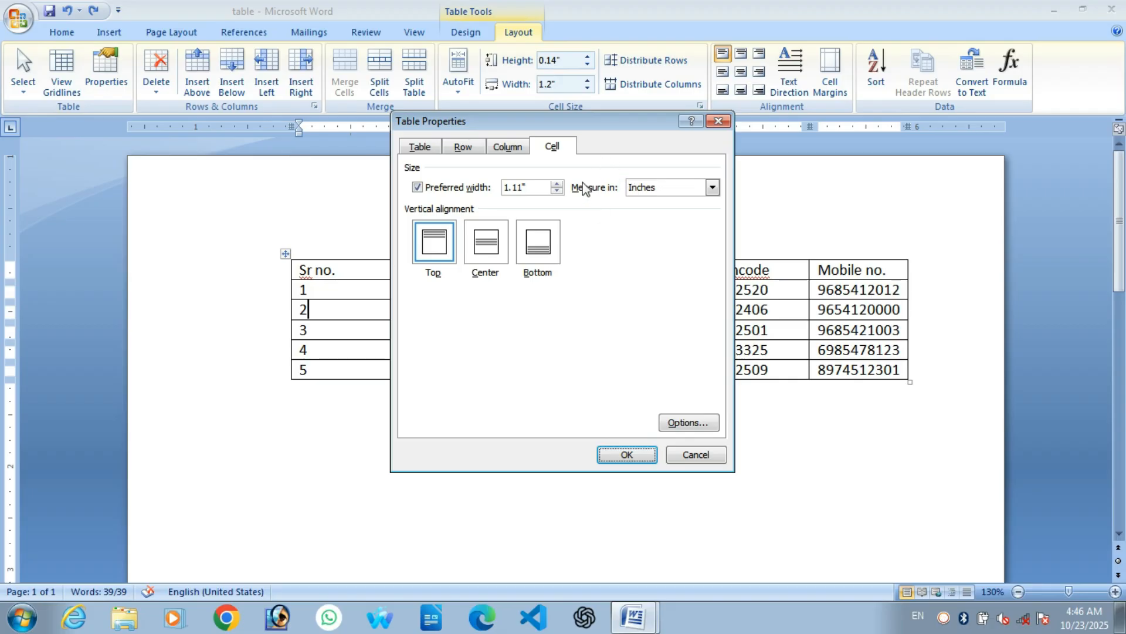
key(Return)
click(316, 312)
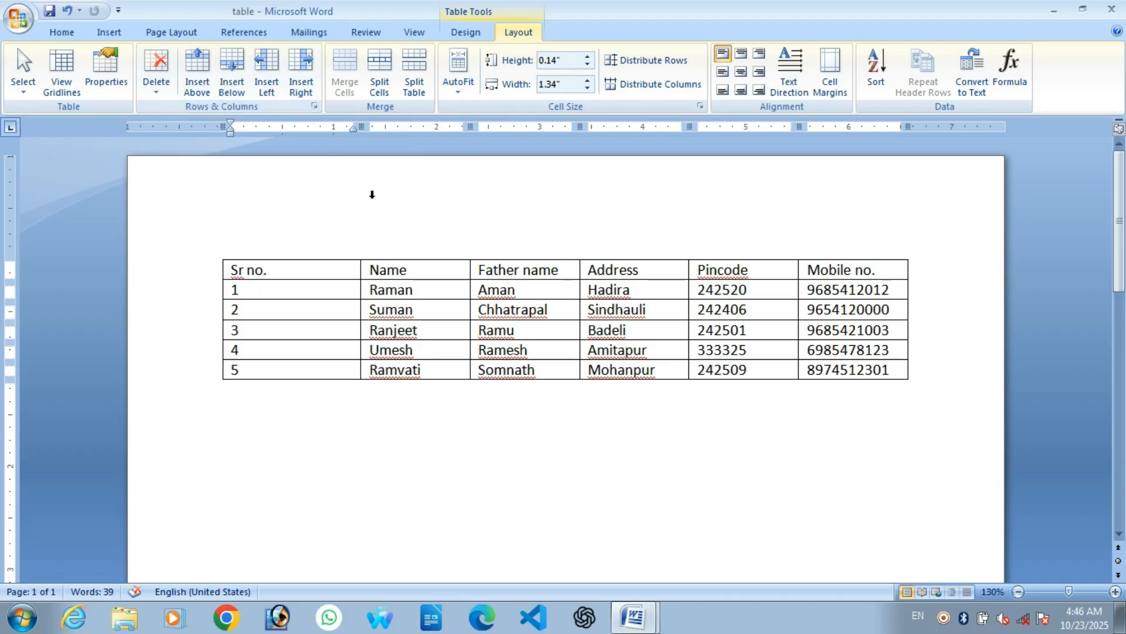
Step: Insert an empty row above the header row that starts with "Sr no."
click(279, 269)
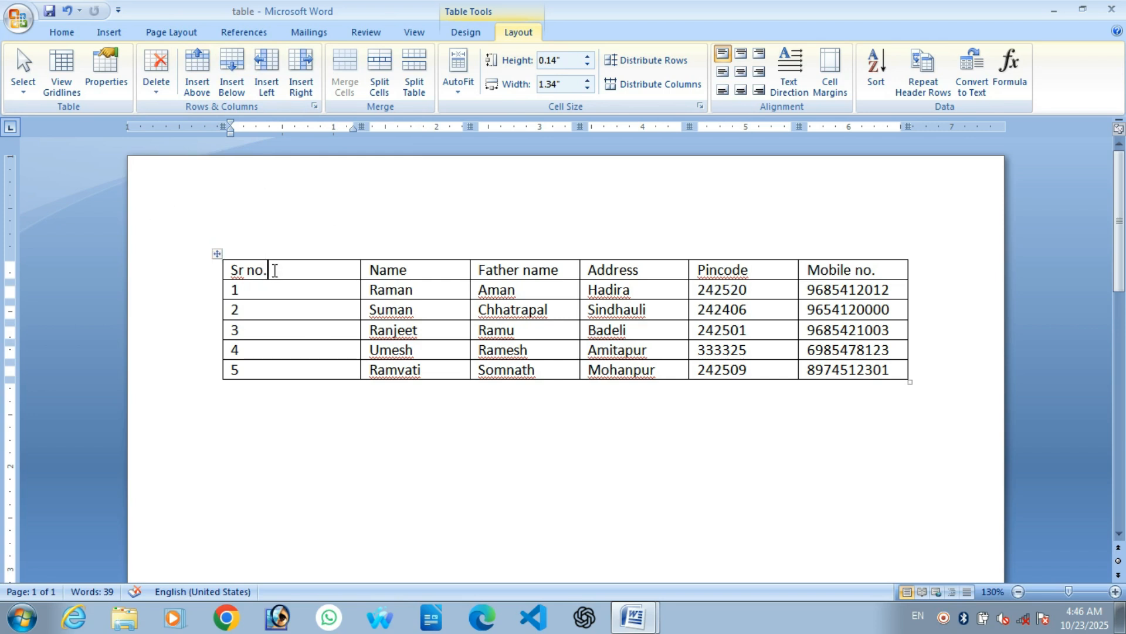
click(197, 73)
click(293, 271)
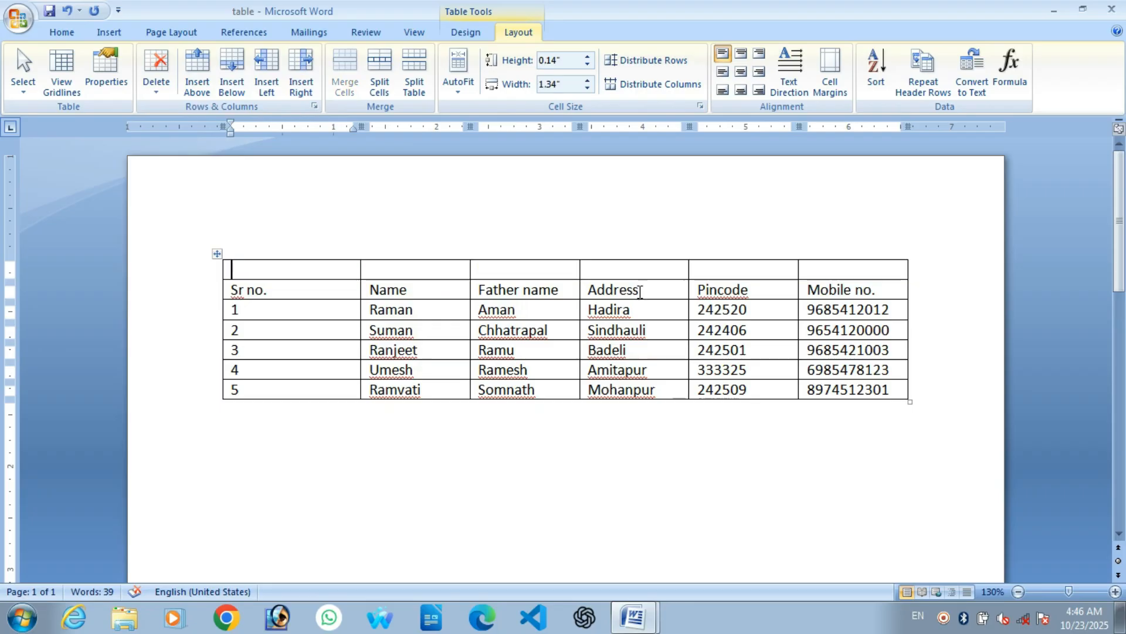
Step: Insert one empty row above and one empty row below the row numbered 4
click(253, 366)
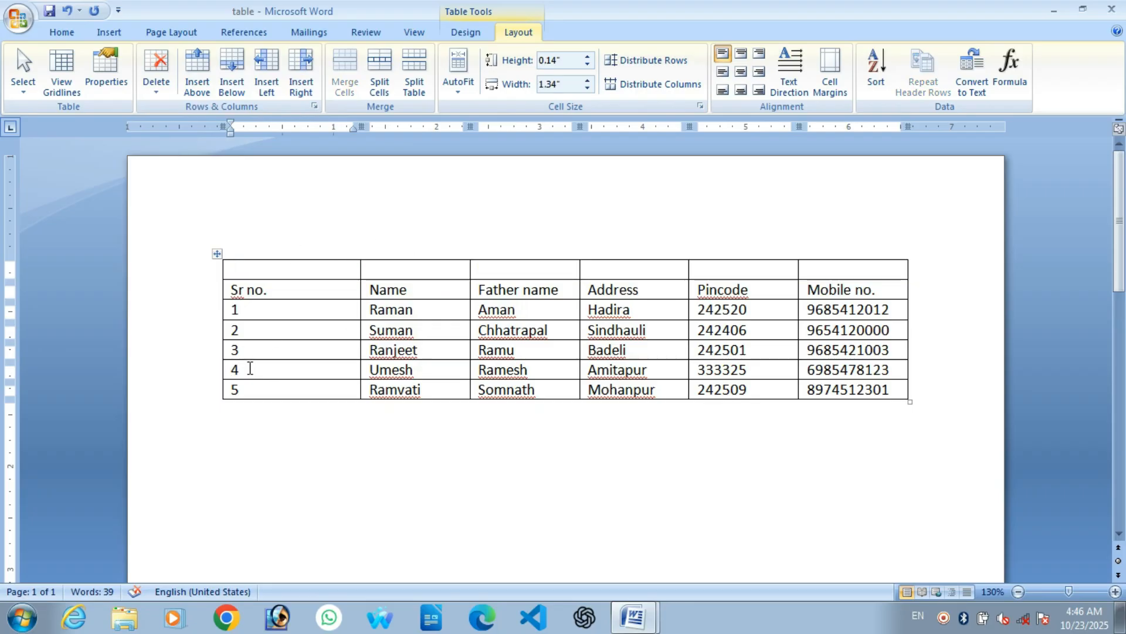
click(196, 70)
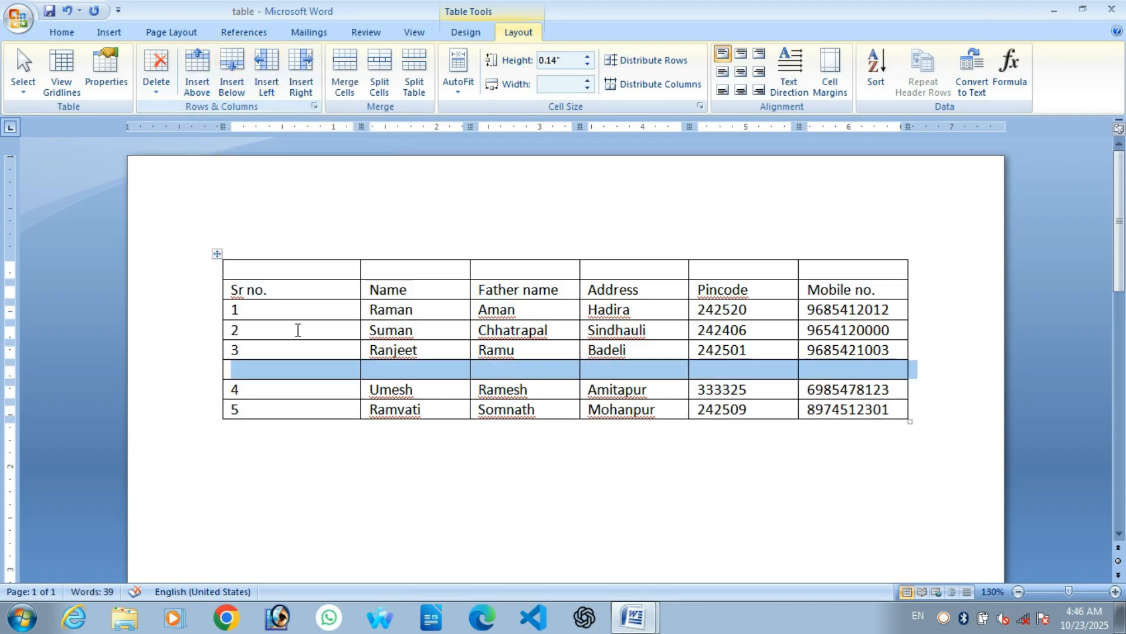
click(258, 394)
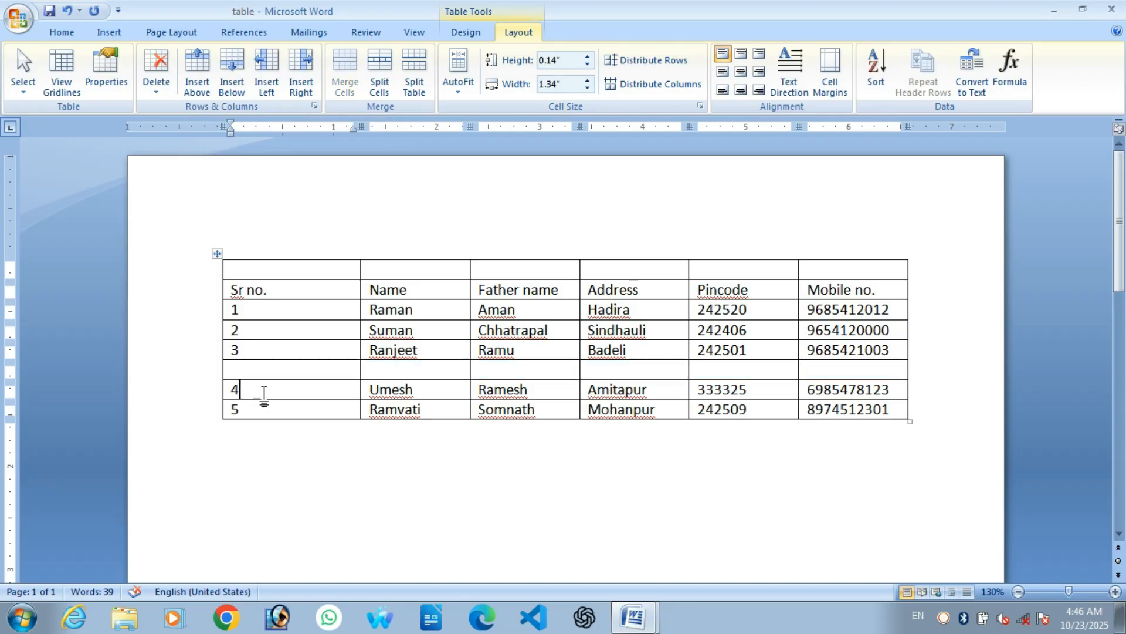
click(231, 82)
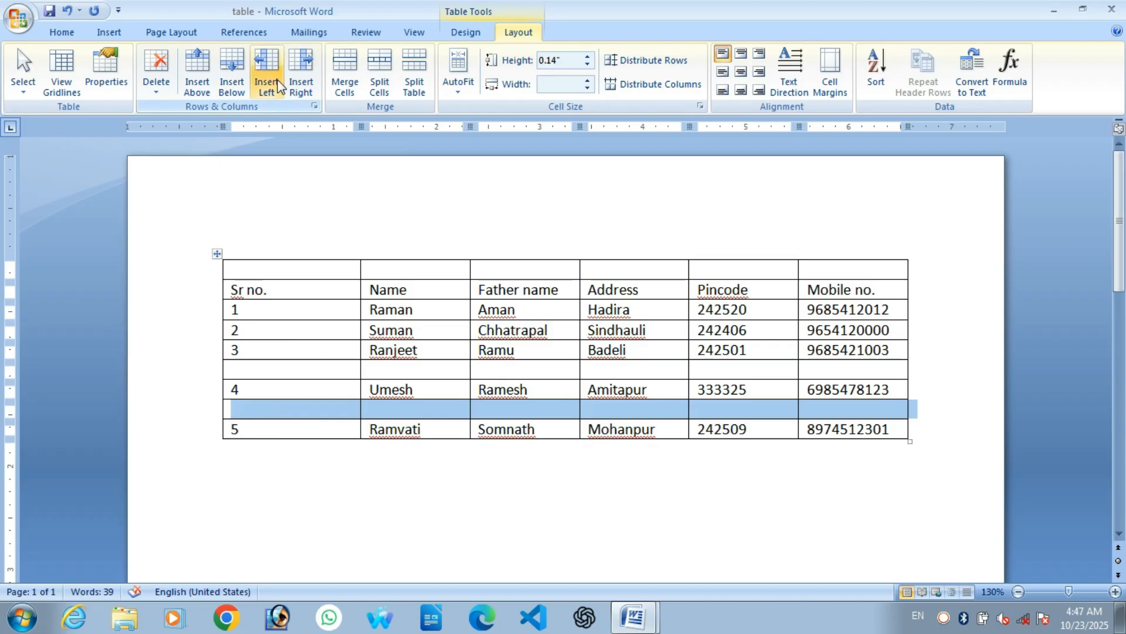
Step: Insert an empty column to the left of the "Sr no." column and undo the insertion
click(282, 305)
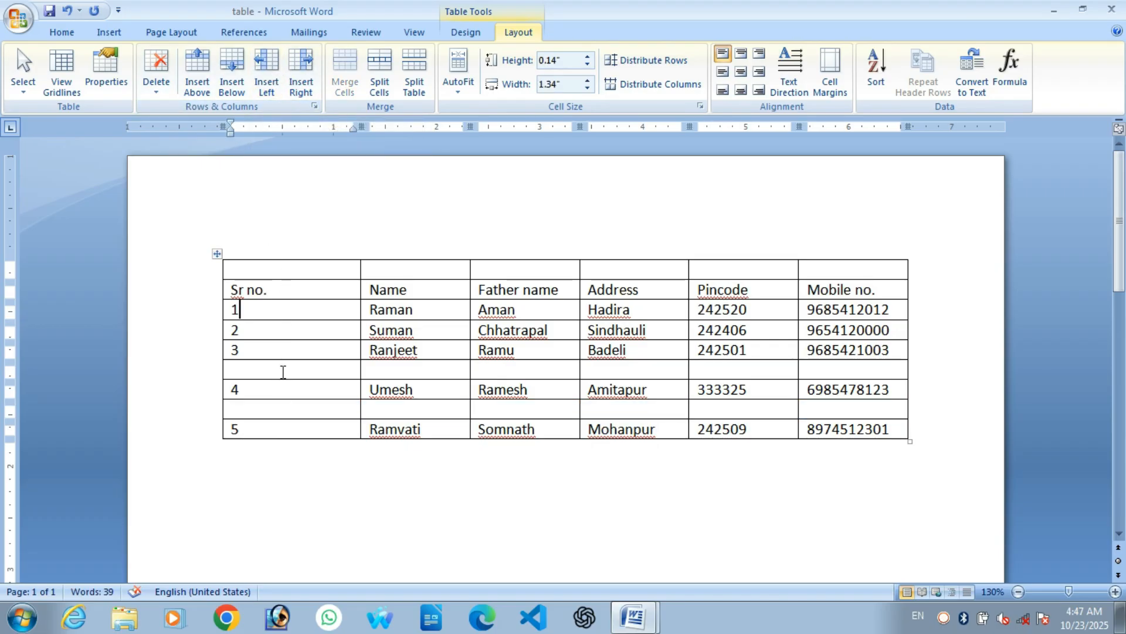
click(278, 71)
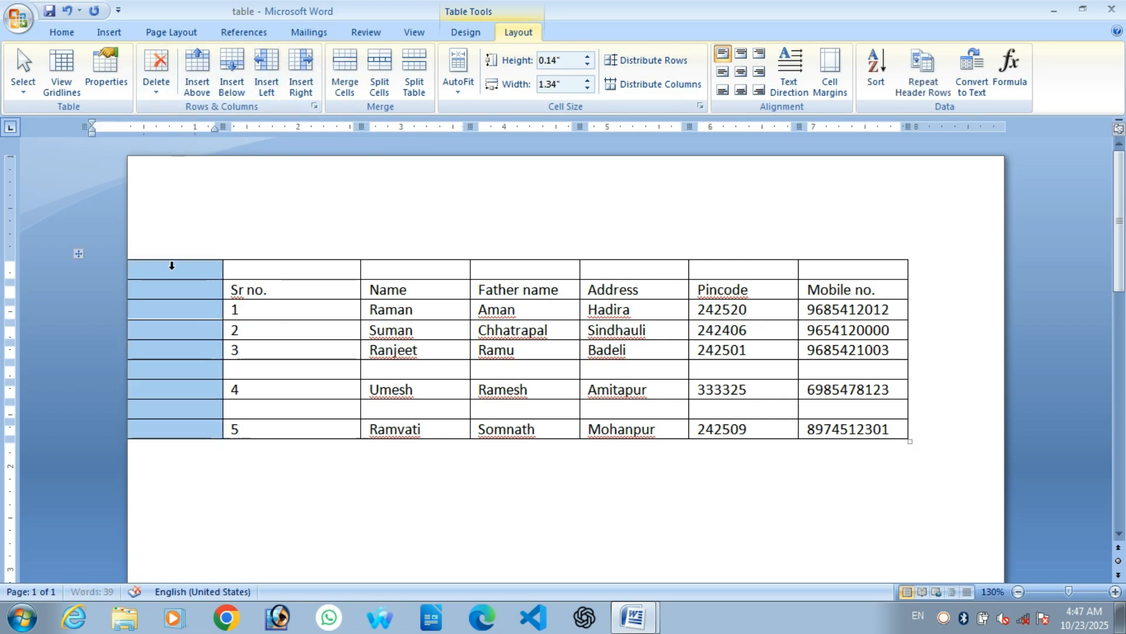
key(ctrl+z)
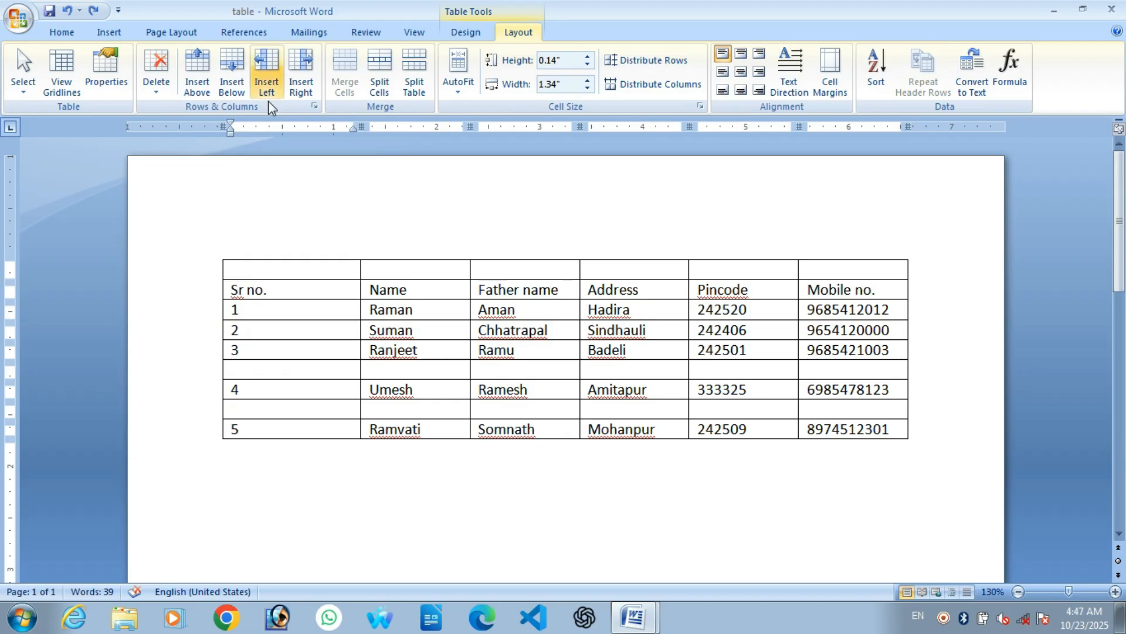
Step: Insert an empty column to the right of the "Name" column and undo the insertion
click(387, 290)
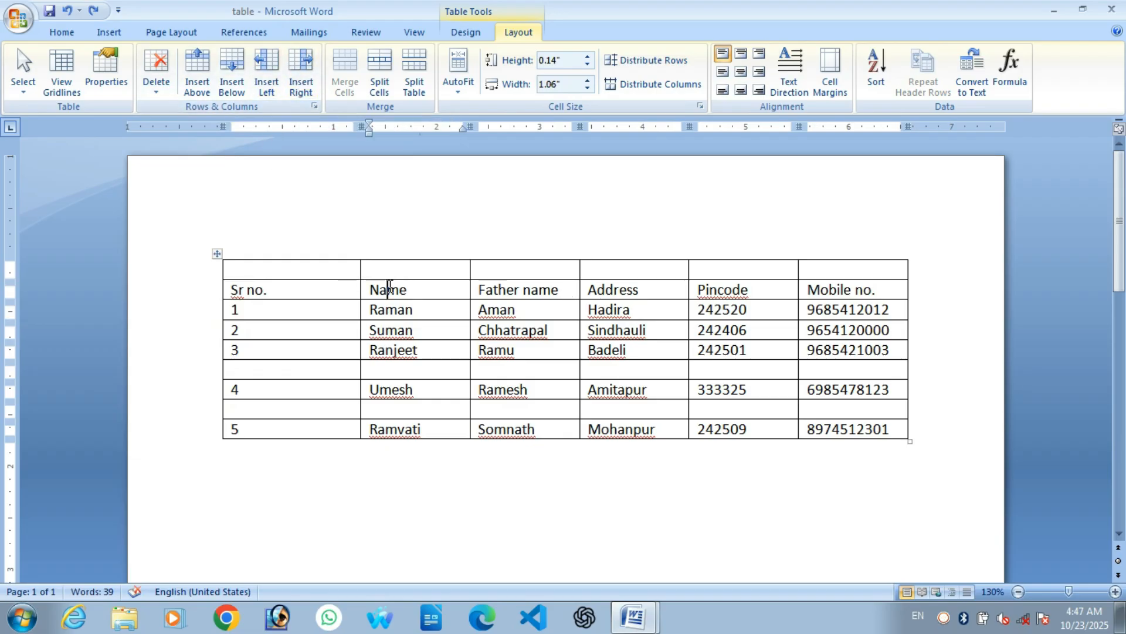
click(299, 76)
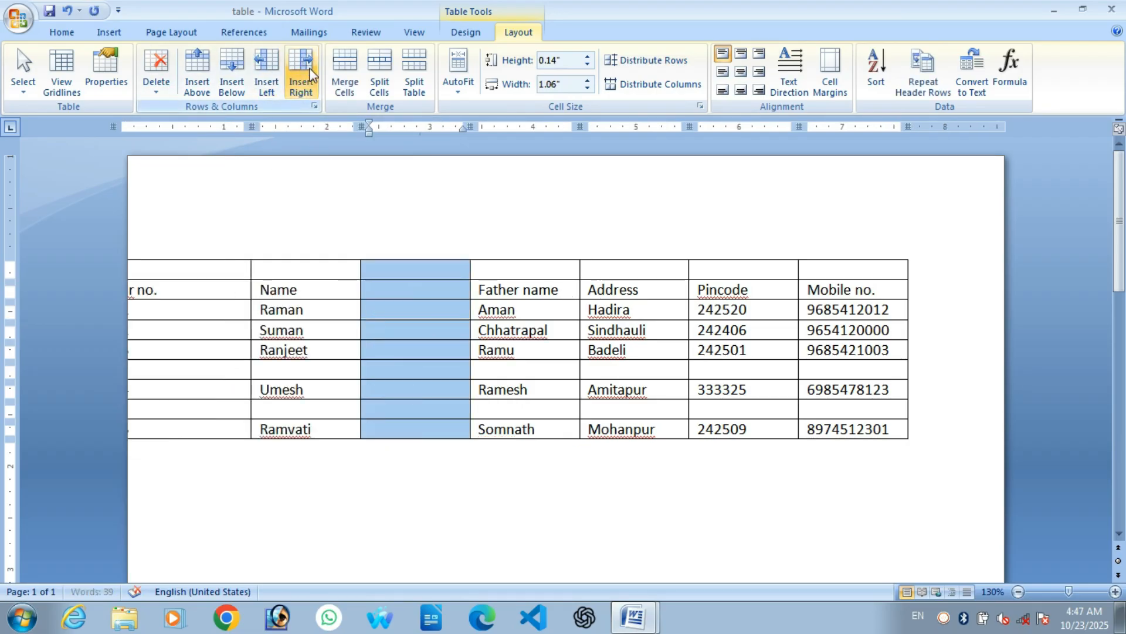
click(418, 318)
key(ctrl+z)
Step: Insert an empty column to the right of the "Mobile no." column and undo the insertion
click(877, 275)
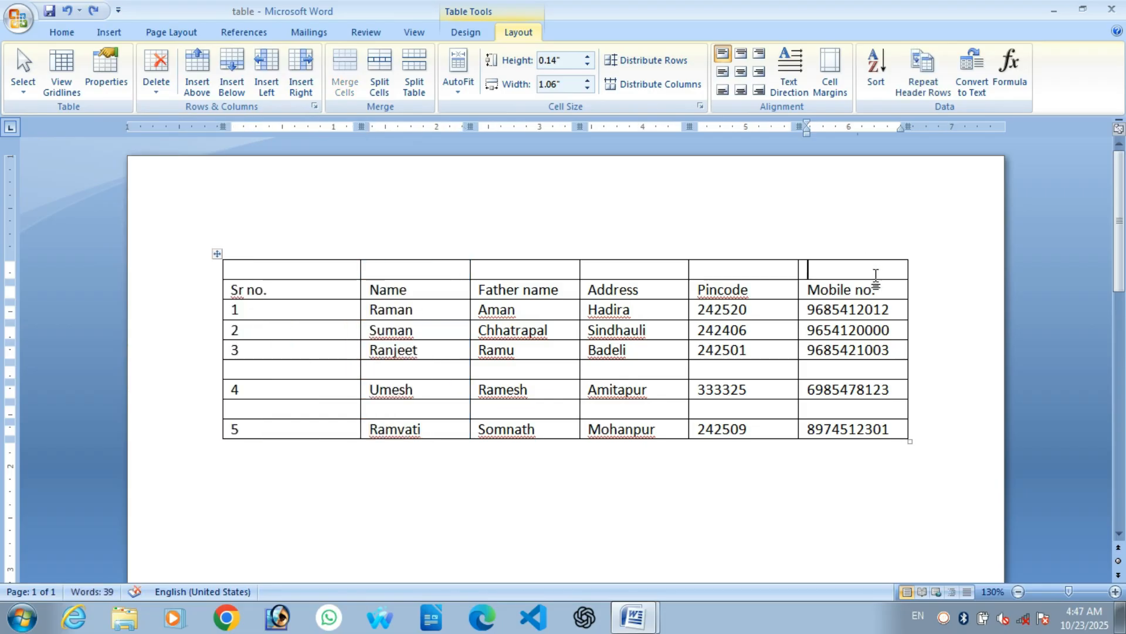
click(305, 61)
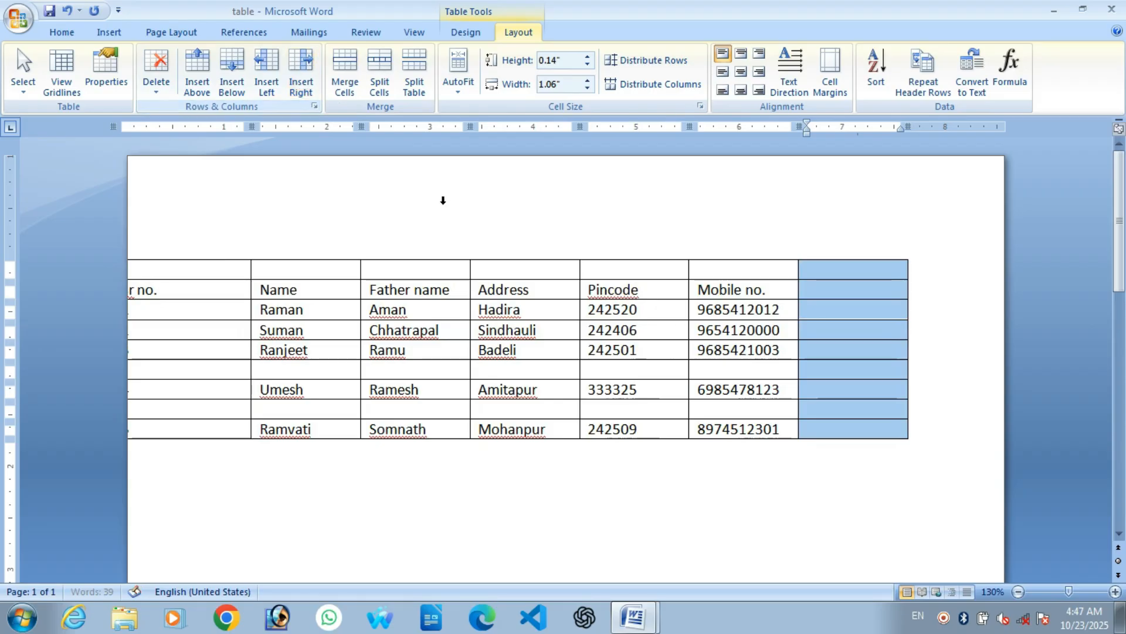
key(ctrl+z)
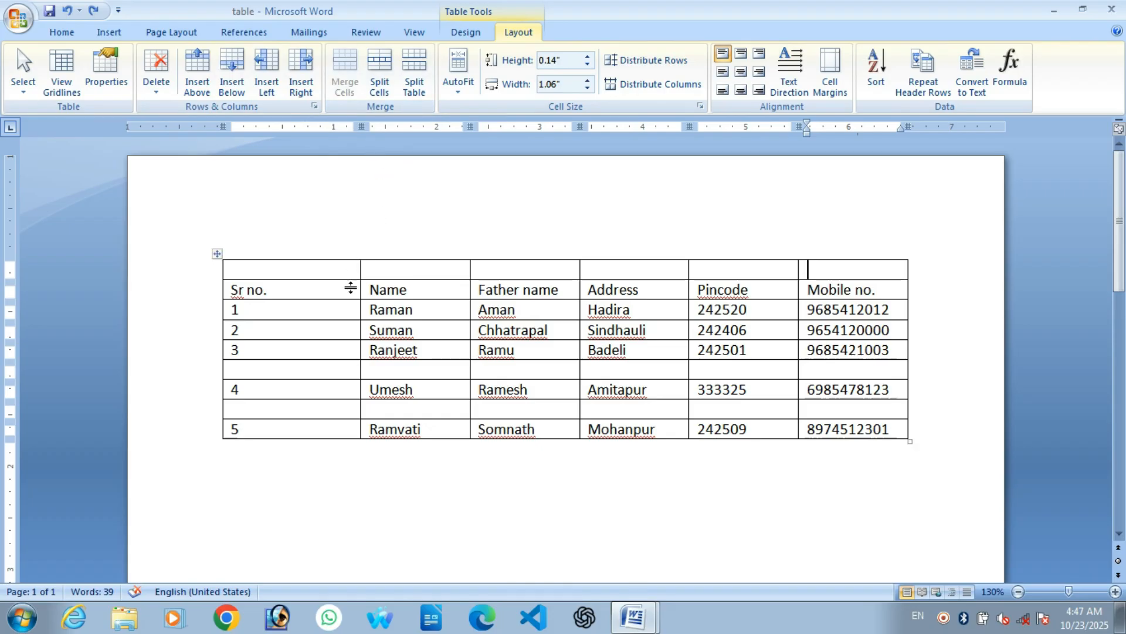
Step: Merge all cells of the empty row above the headers into a single cell
drag(284, 267, 860, 267)
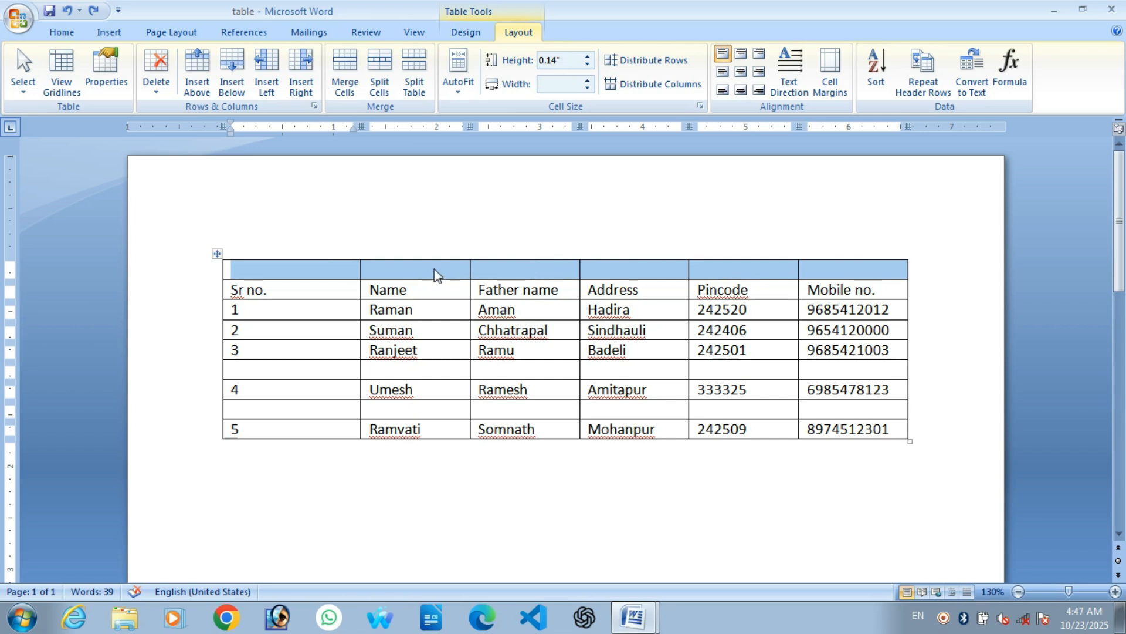
click(350, 91)
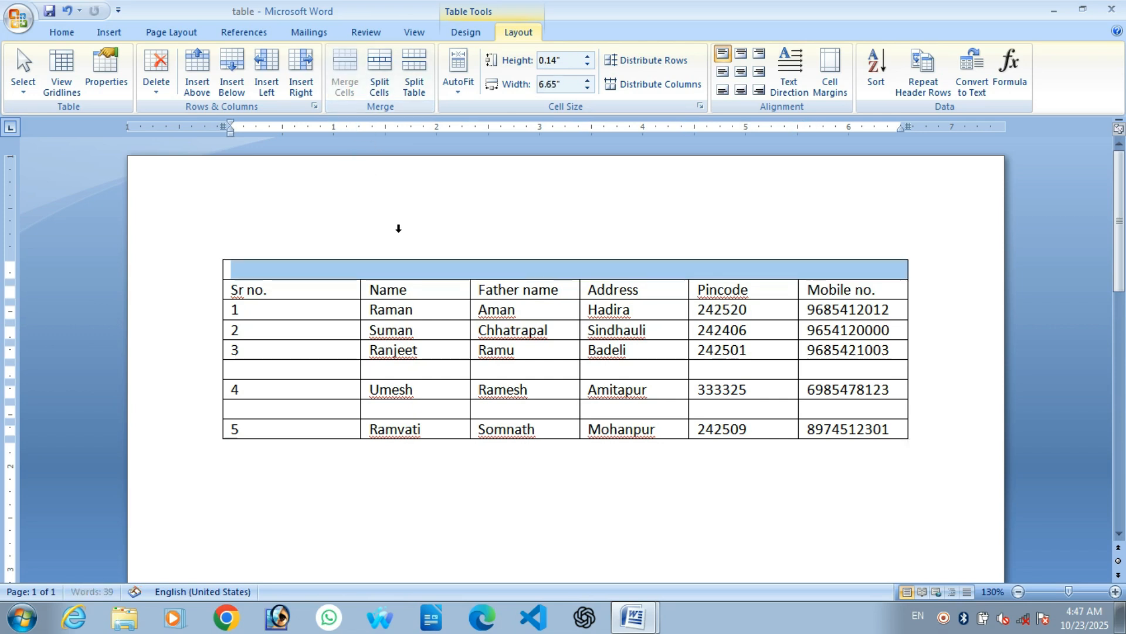
click(387, 269)
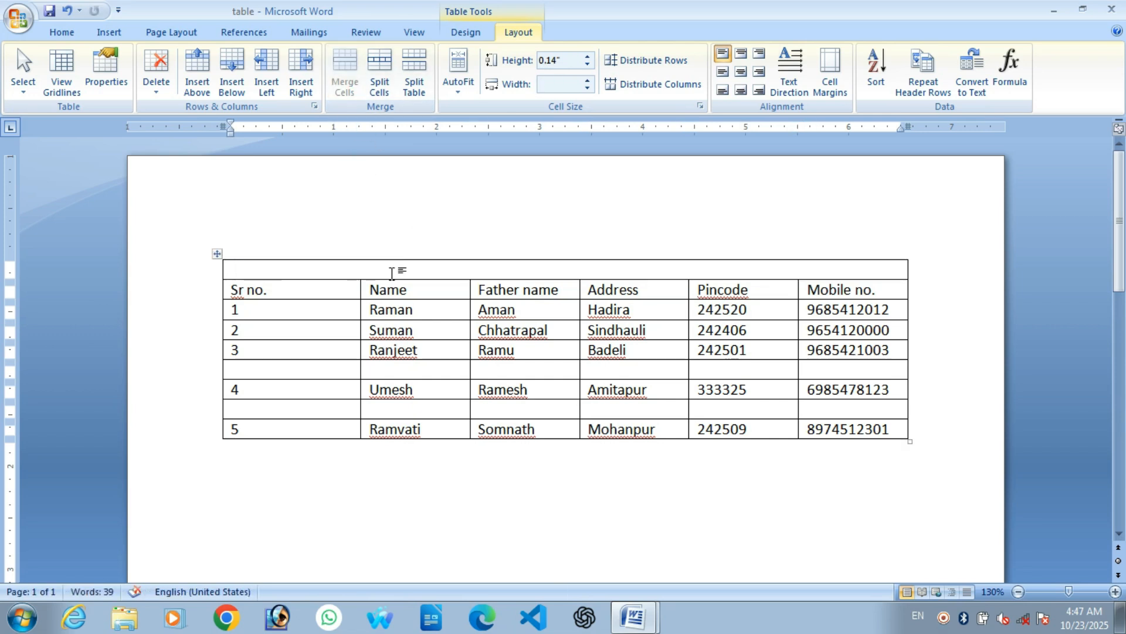
Step: Enter "Personal data" in the merged cell above the headers and split that cell into 4 columns and 1 row
text(Personal data)
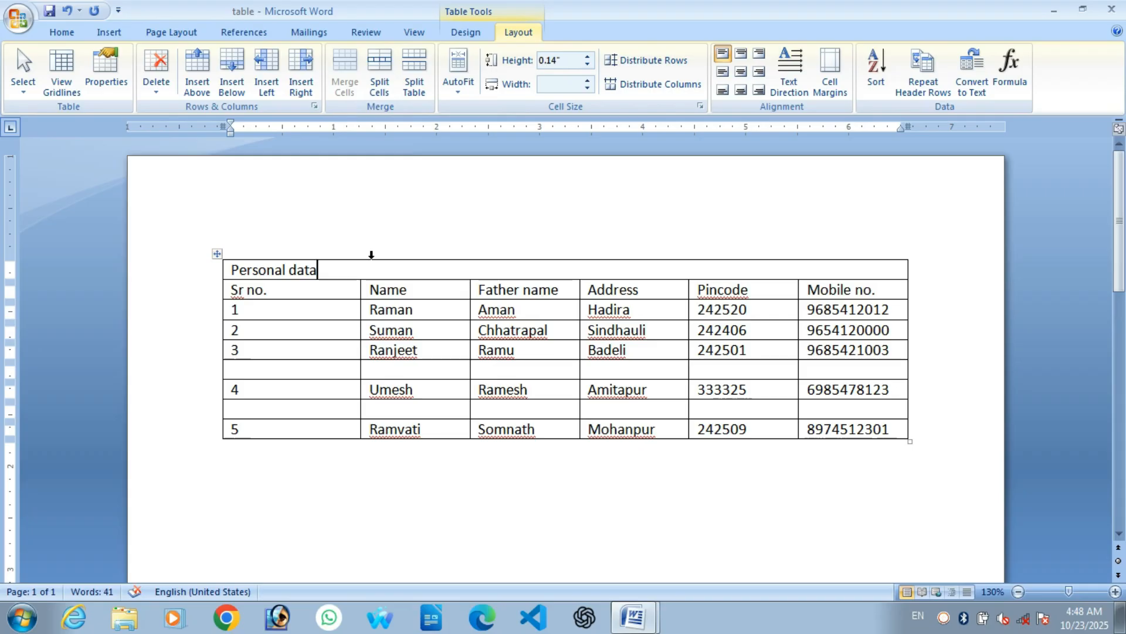
click(433, 302)
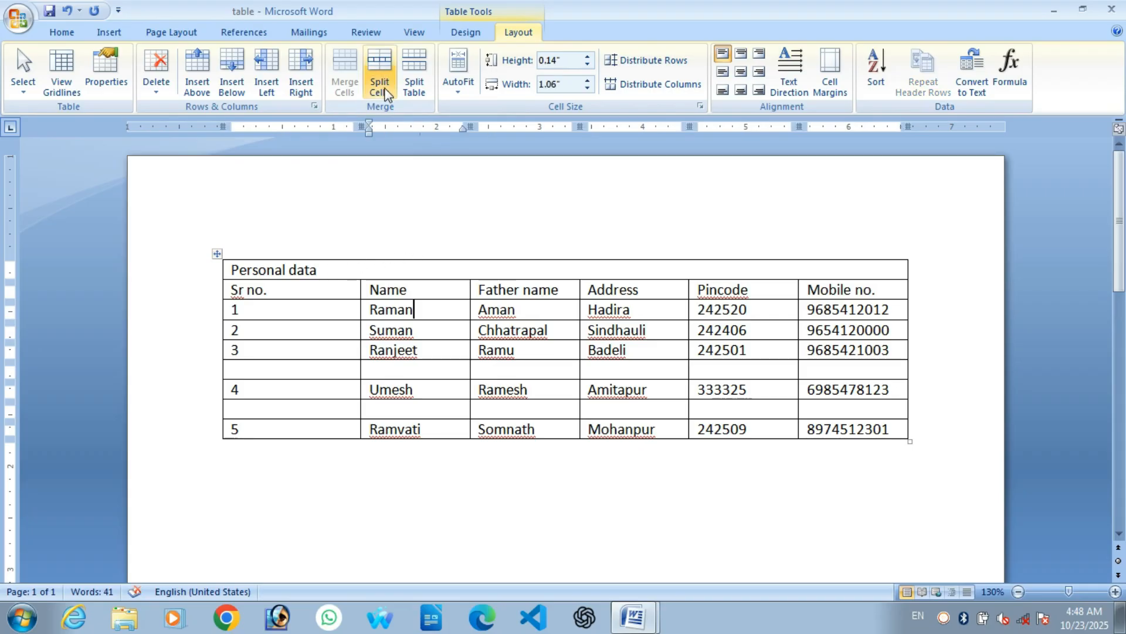
click(389, 270)
click(380, 90)
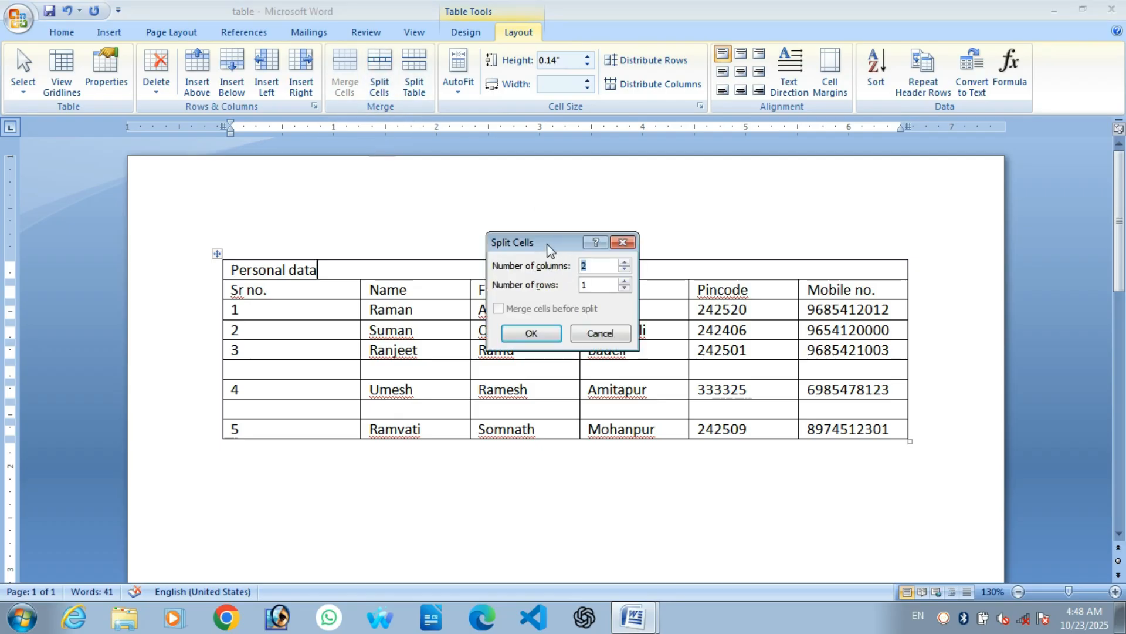
drag(548, 244, 375, 324)
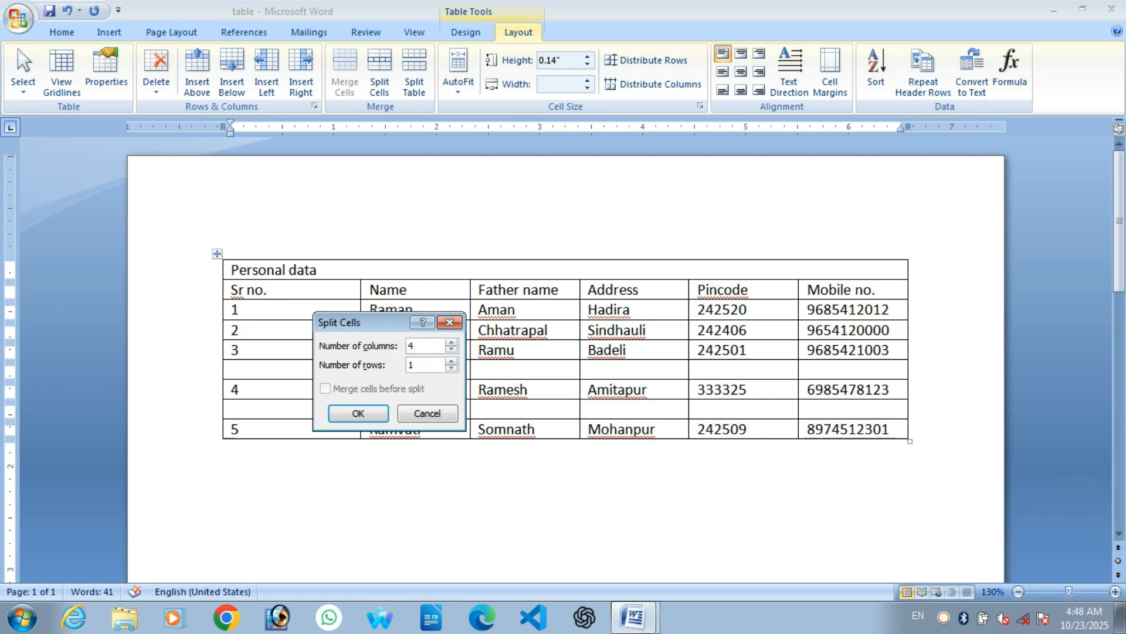
click(359, 420)
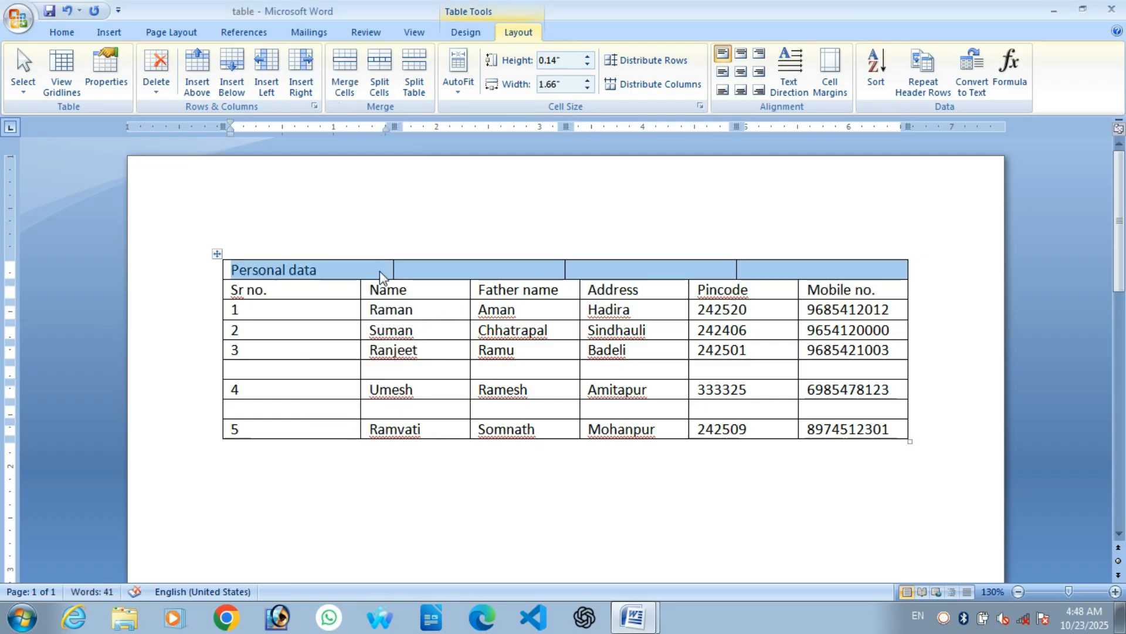
click(521, 260)
click(577, 271)
click(760, 263)
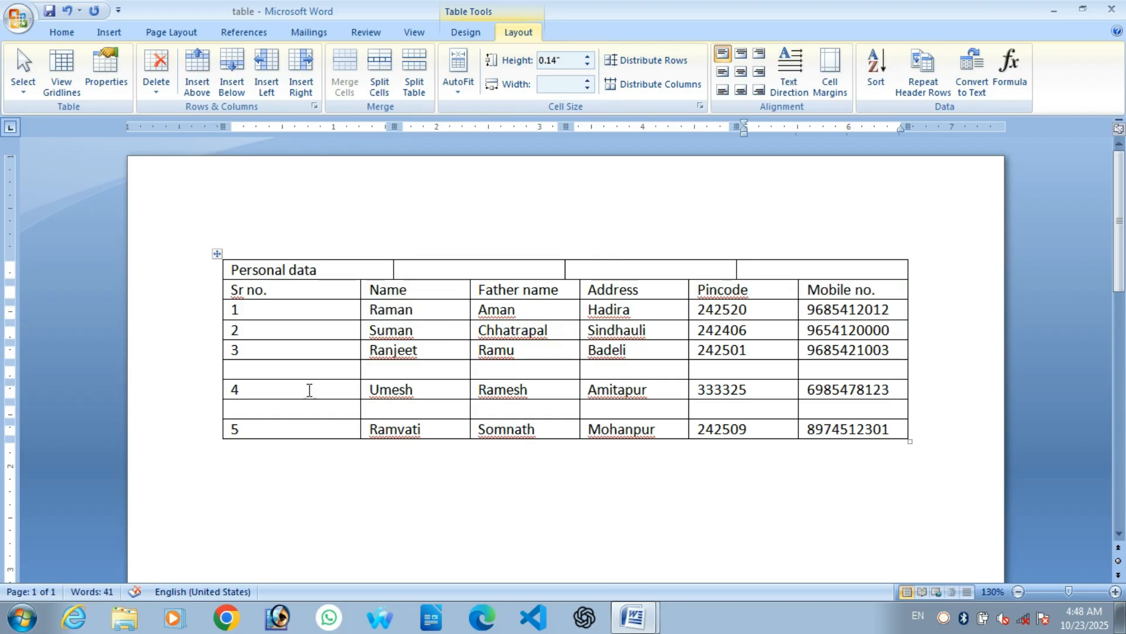
Step: Split the "Sr no." cell containing 4 into 2 columns and 1 row
click(269, 388)
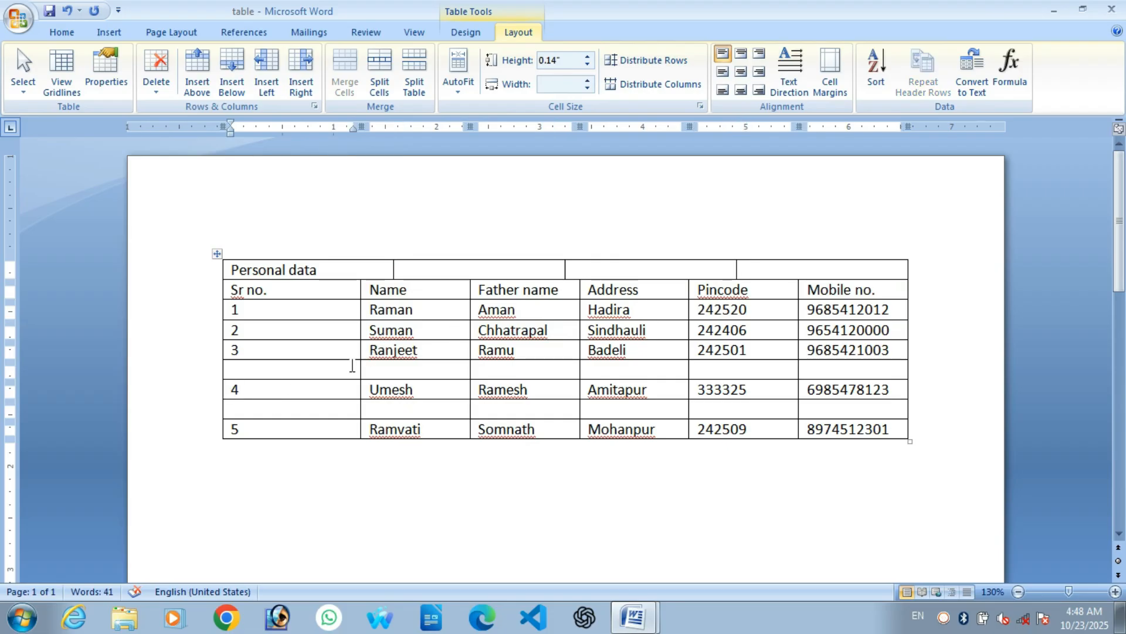
click(379, 70)
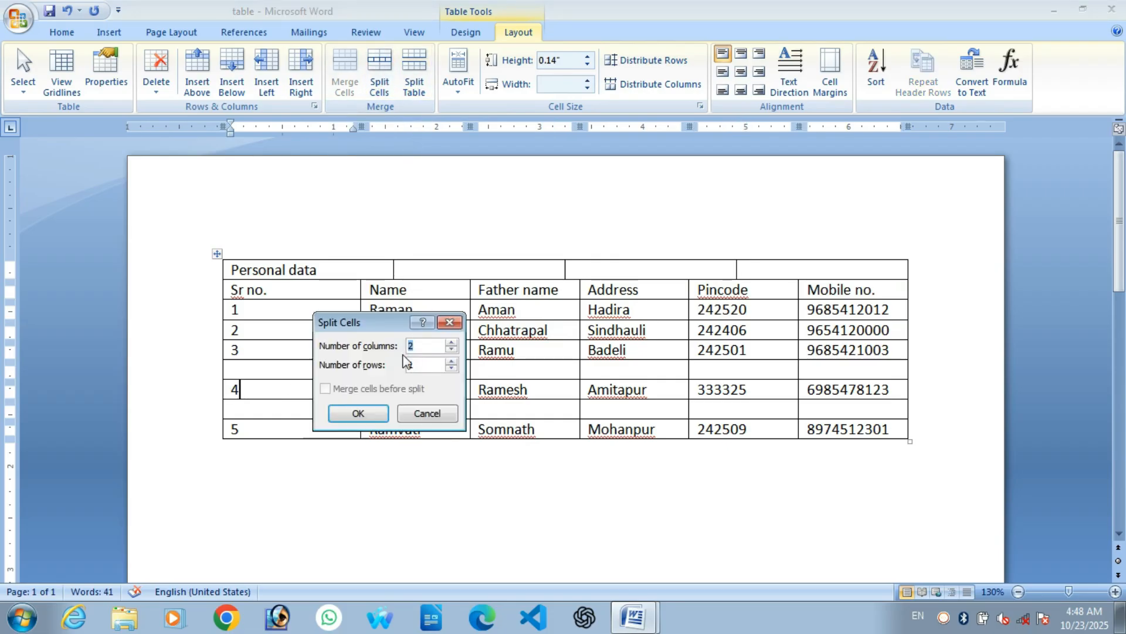
click(358, 413)
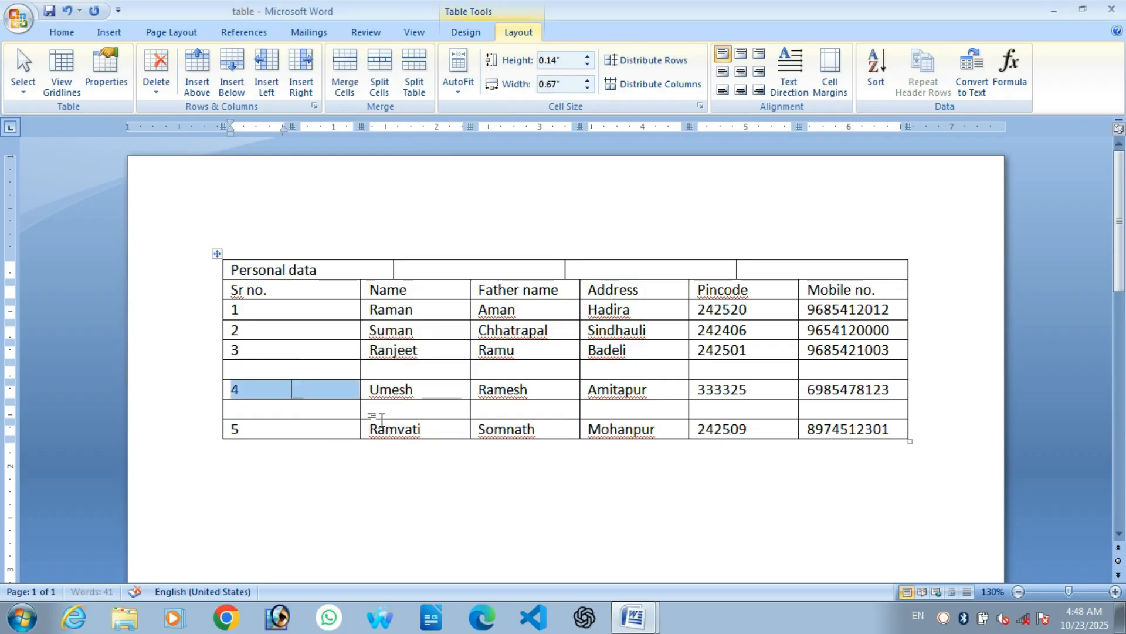
click(294, 393)
click(267, 389)
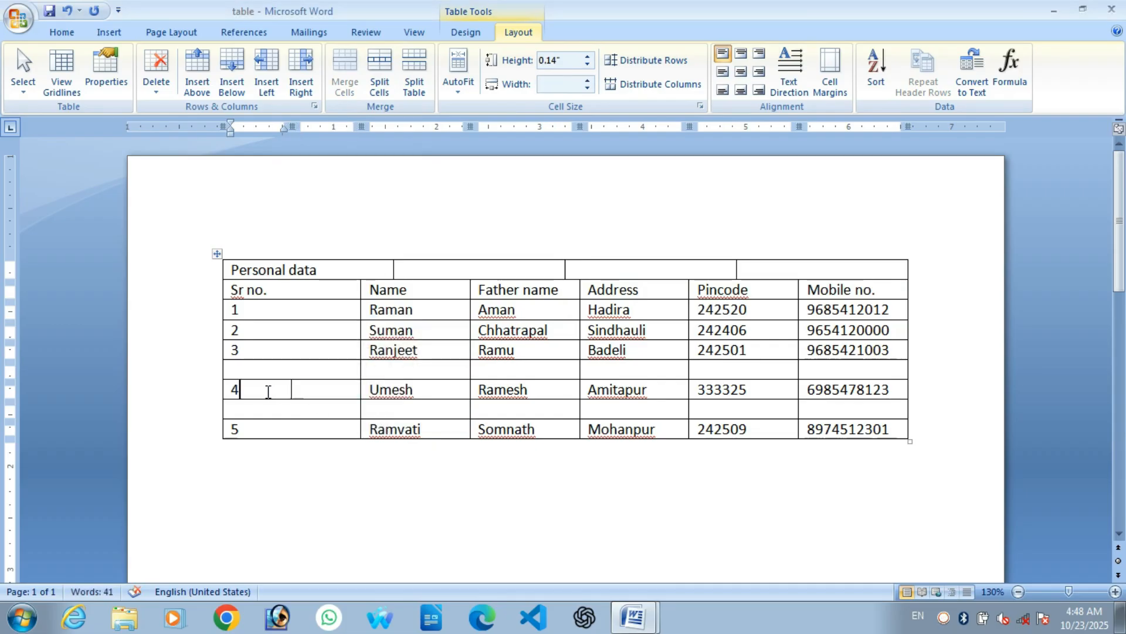
click(308, 393)
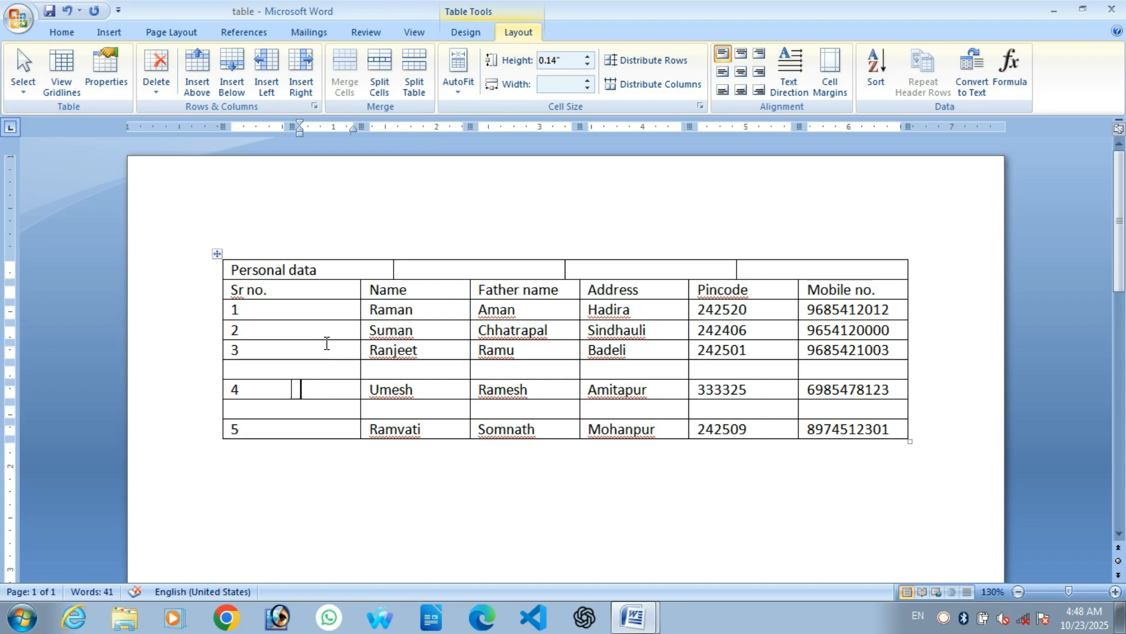
Step: Delete the empty row above row number 4 and the "Personal data" row above the headers
click(194, 374)
click(156, 65)
click(176, 146)
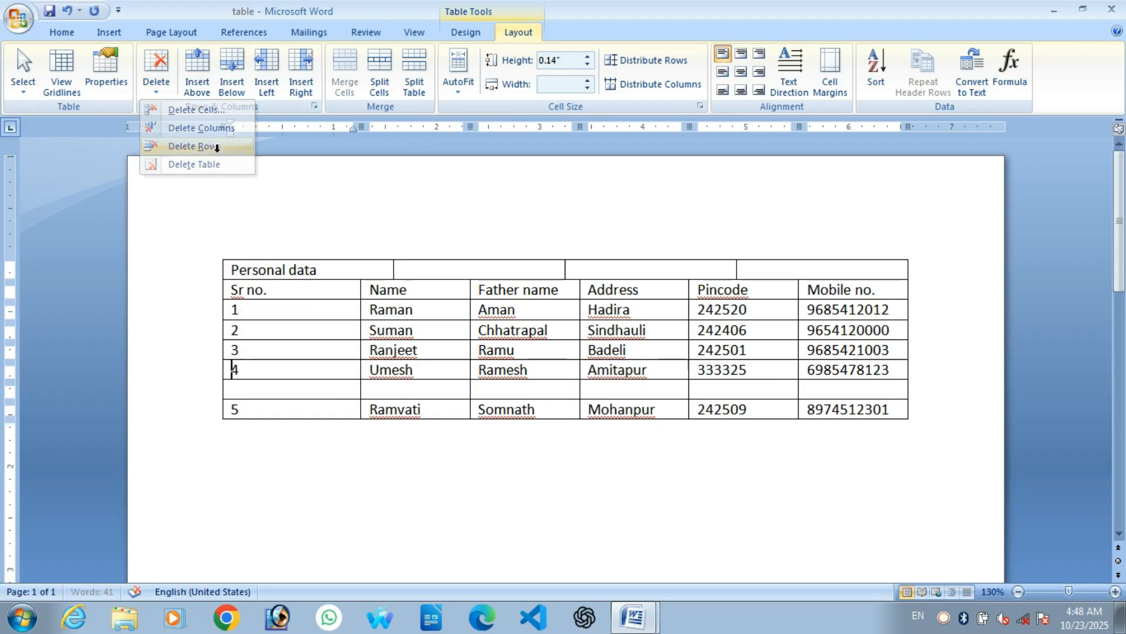
click(202, 274)
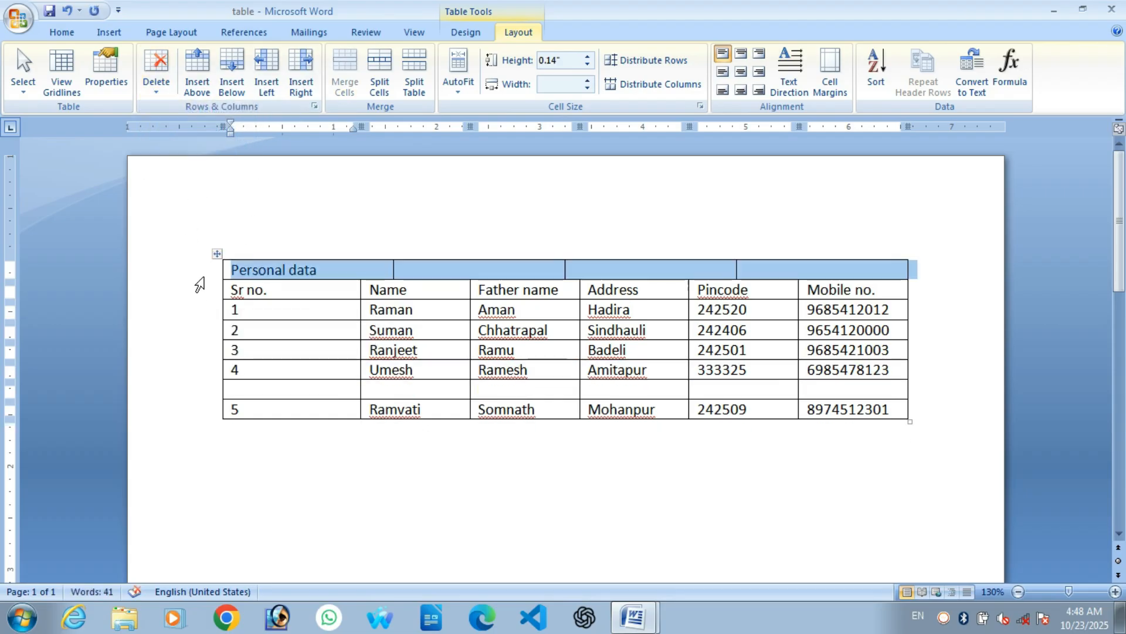
click(169, 85)
click(188, 146)
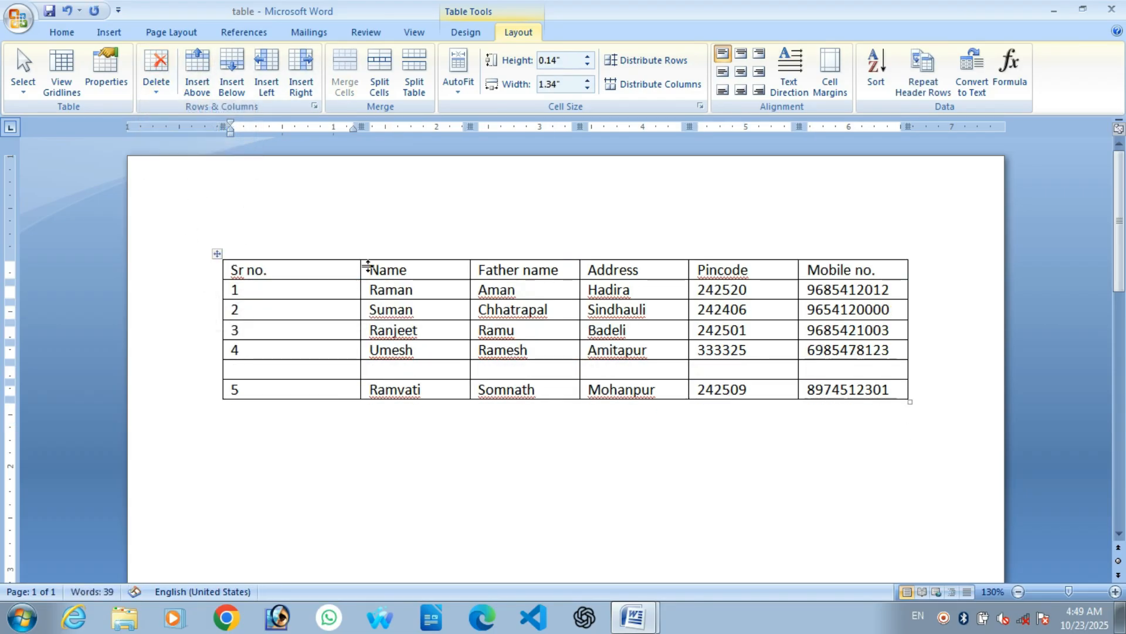
Step: Delete the remaining empty row above row number 5
click(205, 378)
click(156, 66)
click(188, 146)
click(385, 330)
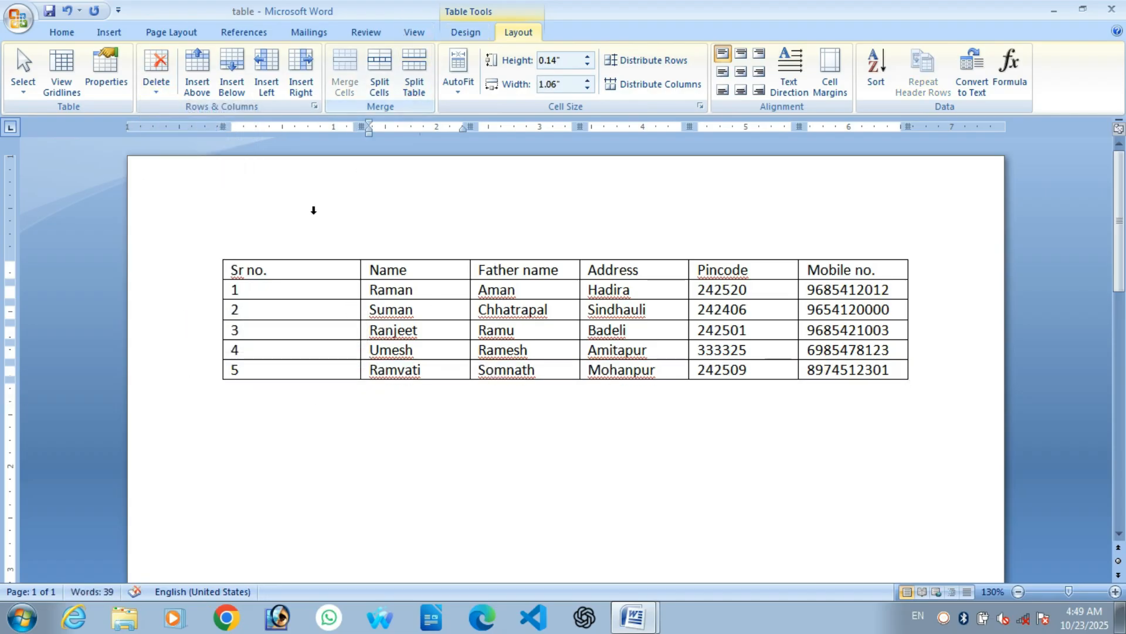
Step: Split the table at row number 3 and select the resulting lower table
click(247, 333)
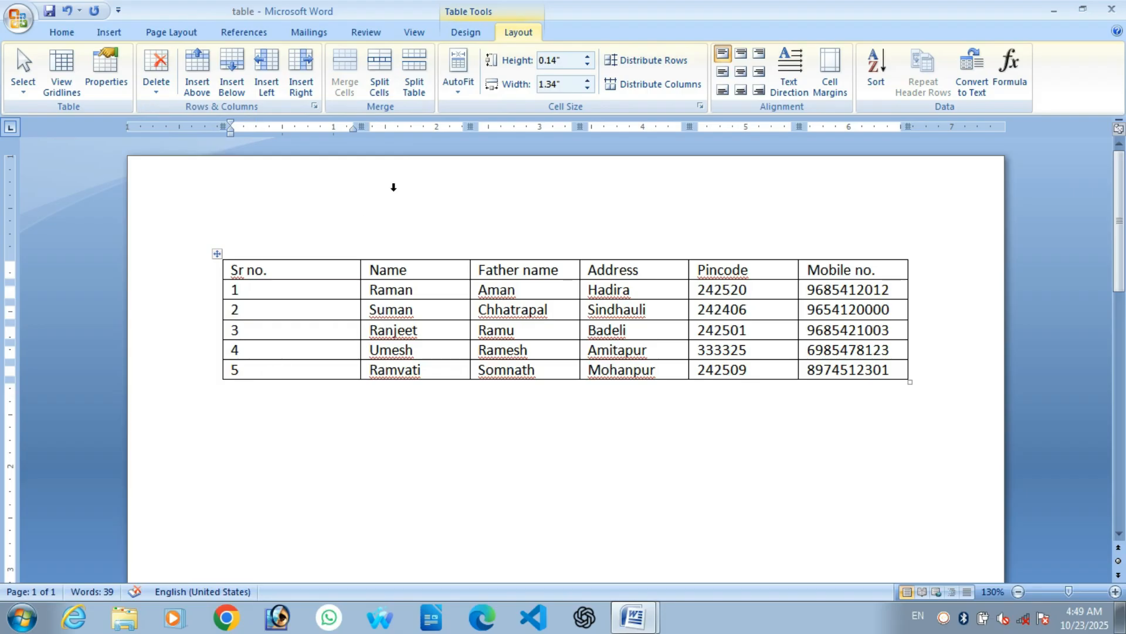
click(414, 82)
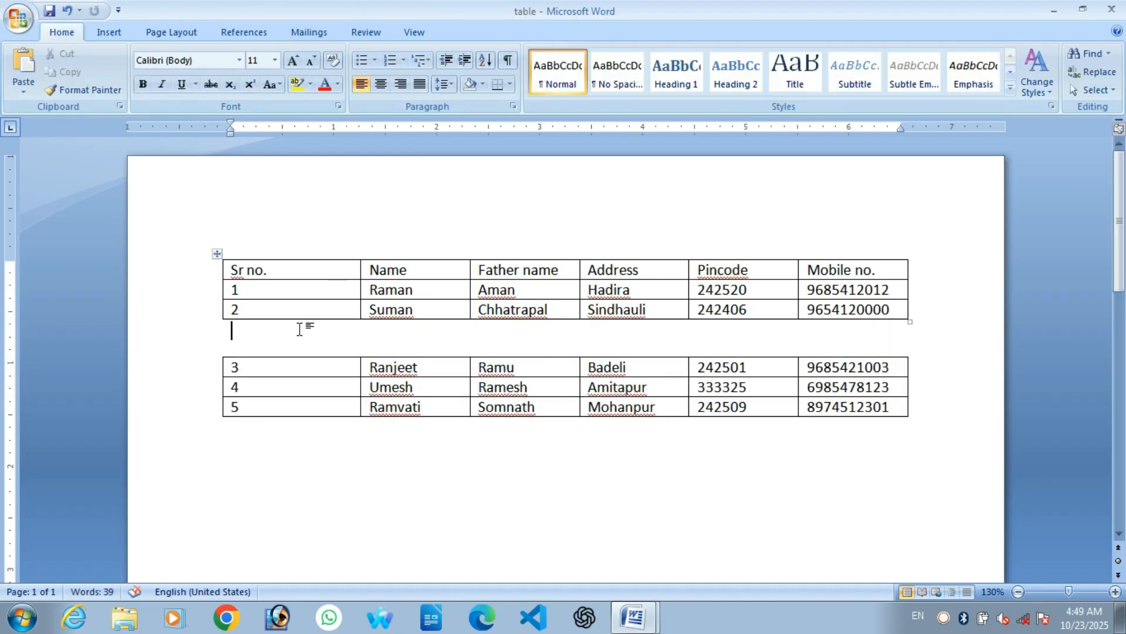
click(217, 350)
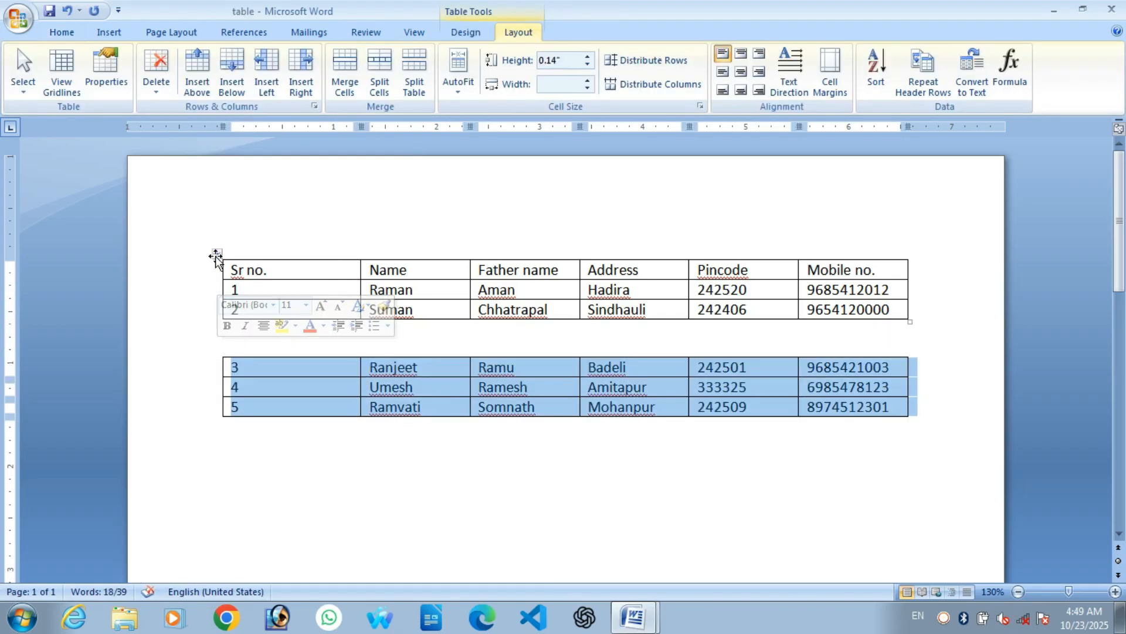
Step: Move the upper table slightly up the page and place the lower table directly beneath it
click(218, 254)
drag(216, 252, 214, 233)
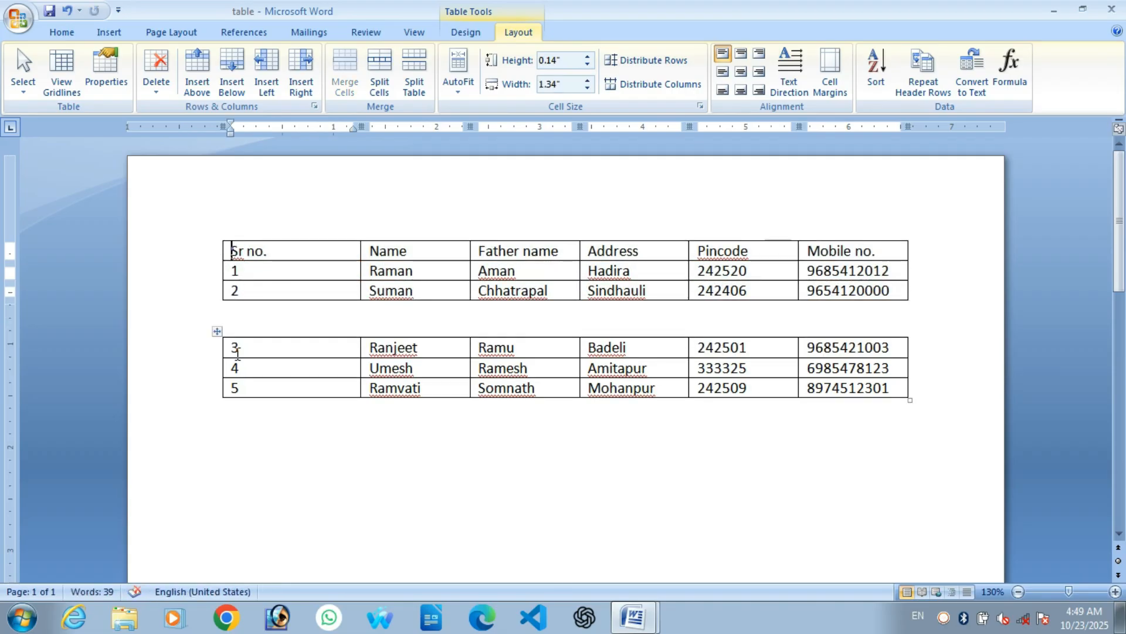
click(217, 331)
drag(217, 331, 216, 298)
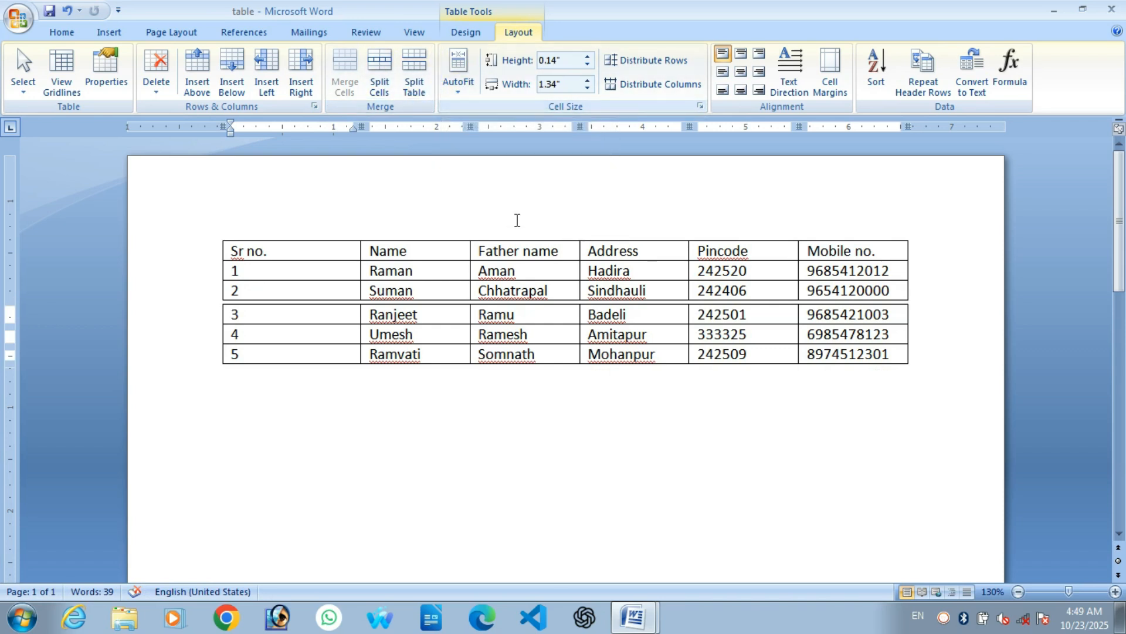
Step: Undo both table moves and the table split
key(ctrl+z)
key(ctrl+z)
key(ctrl+z)
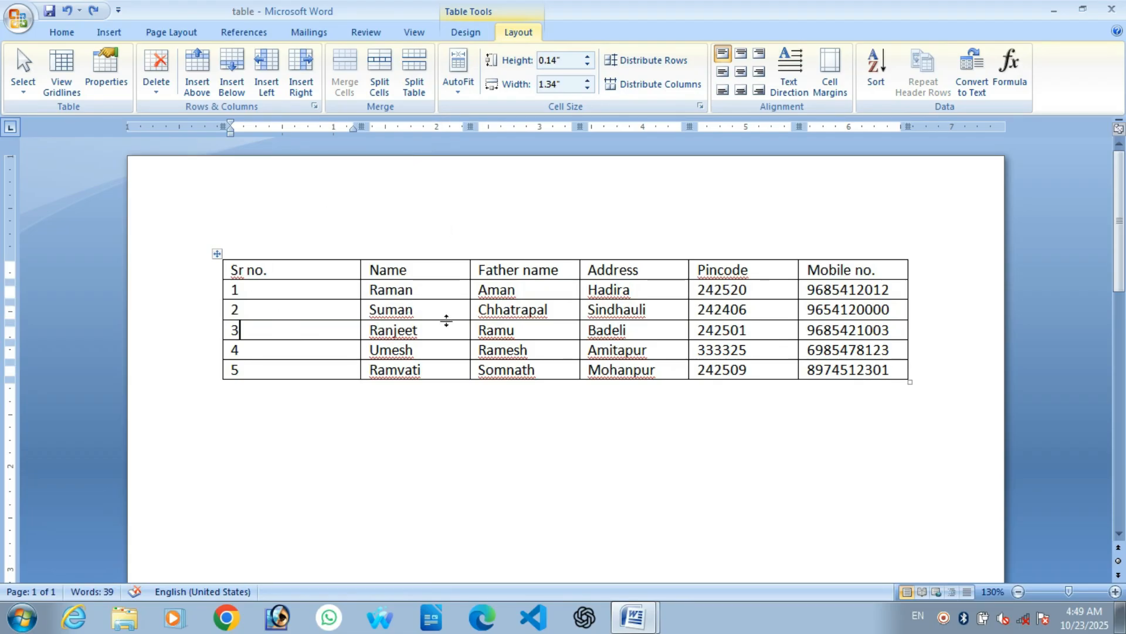
Step: Select the whole table and apply AutoFit Contents to fit the columns to their text
click(206, 261)
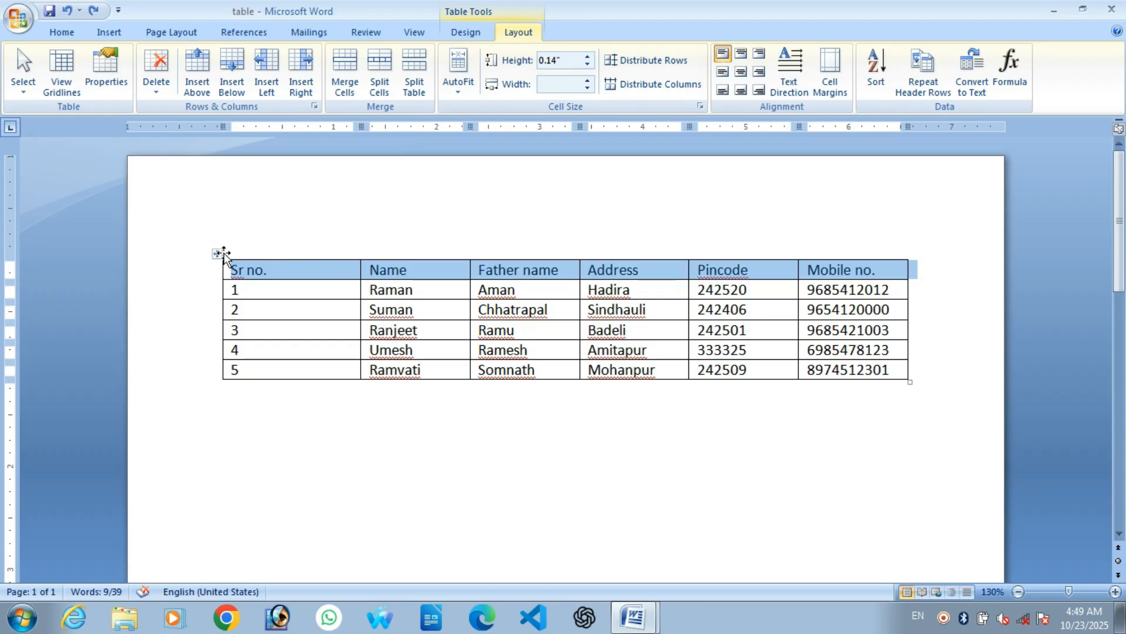
click(216, 256)
click(456, 96)
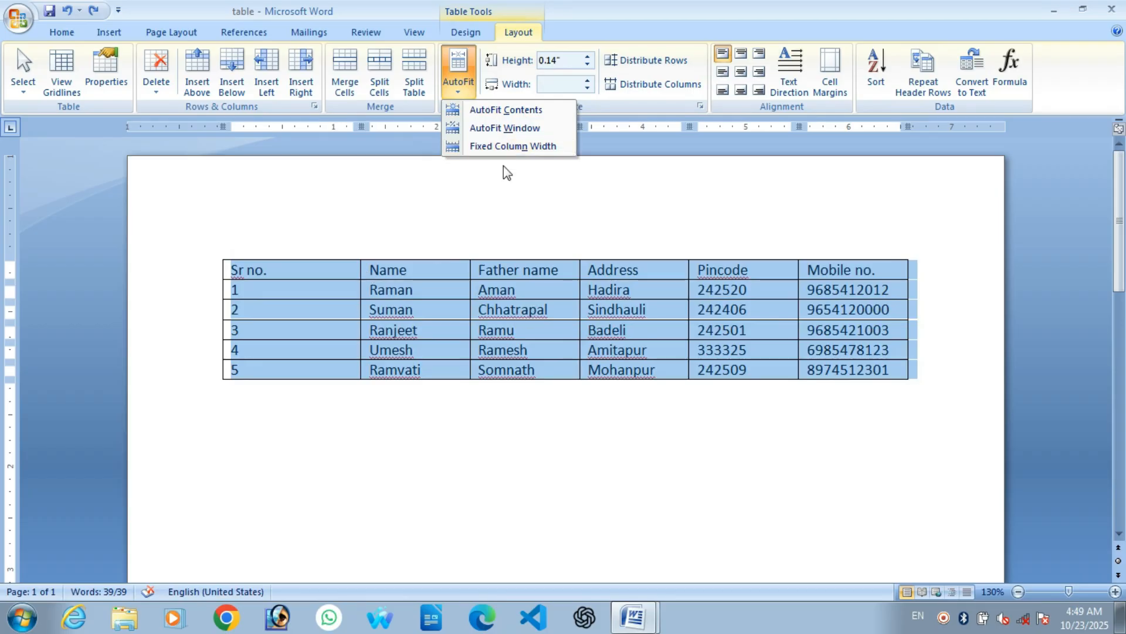
click(510, 111)
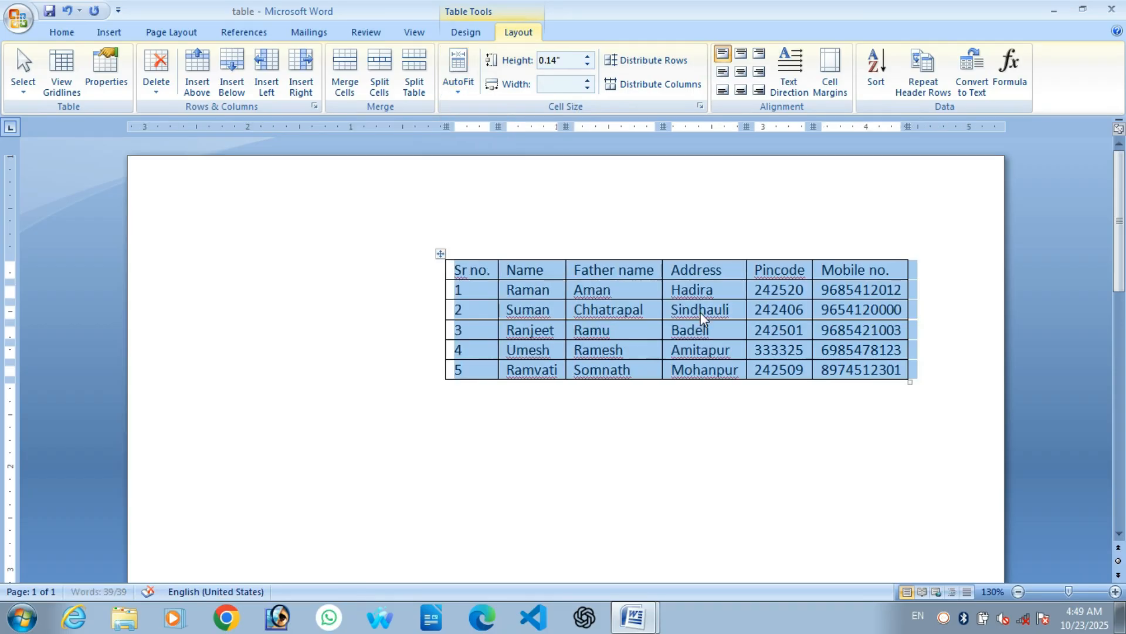
click(673, 310)
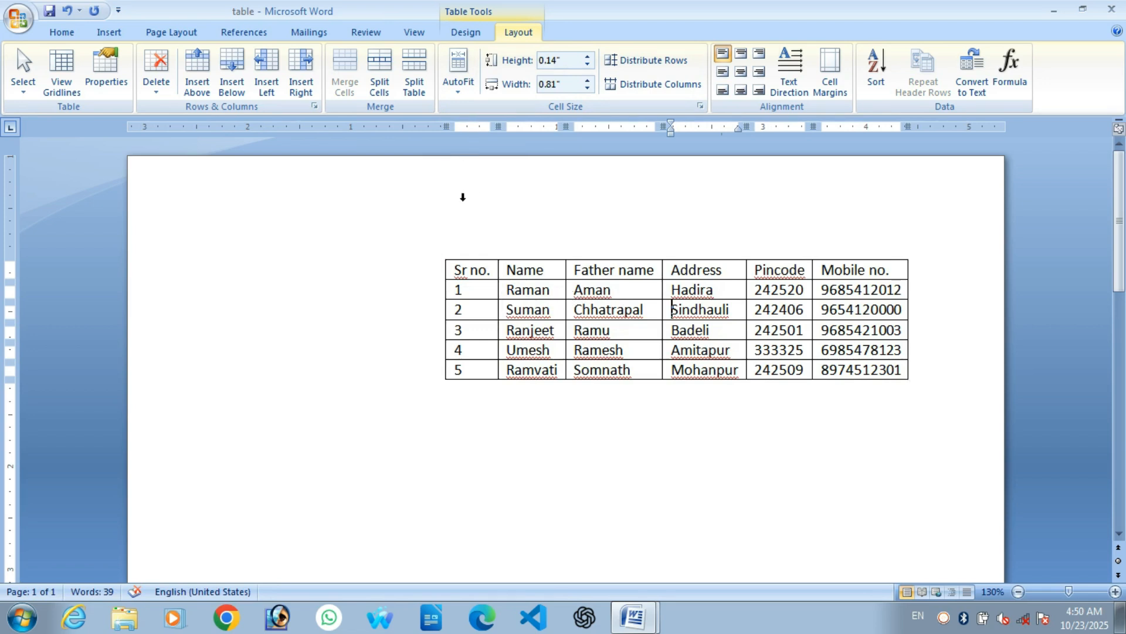
Step: Apply AutoFit Window to the table, followed by the Fixed Column Width option
click(461, 94)
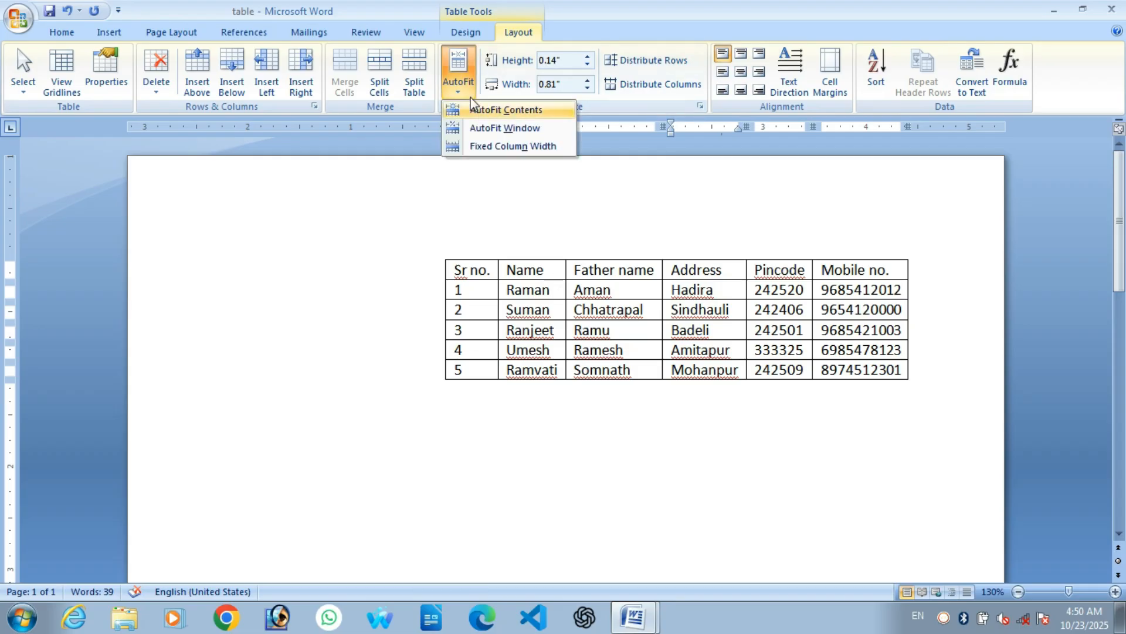
click(518, 136)
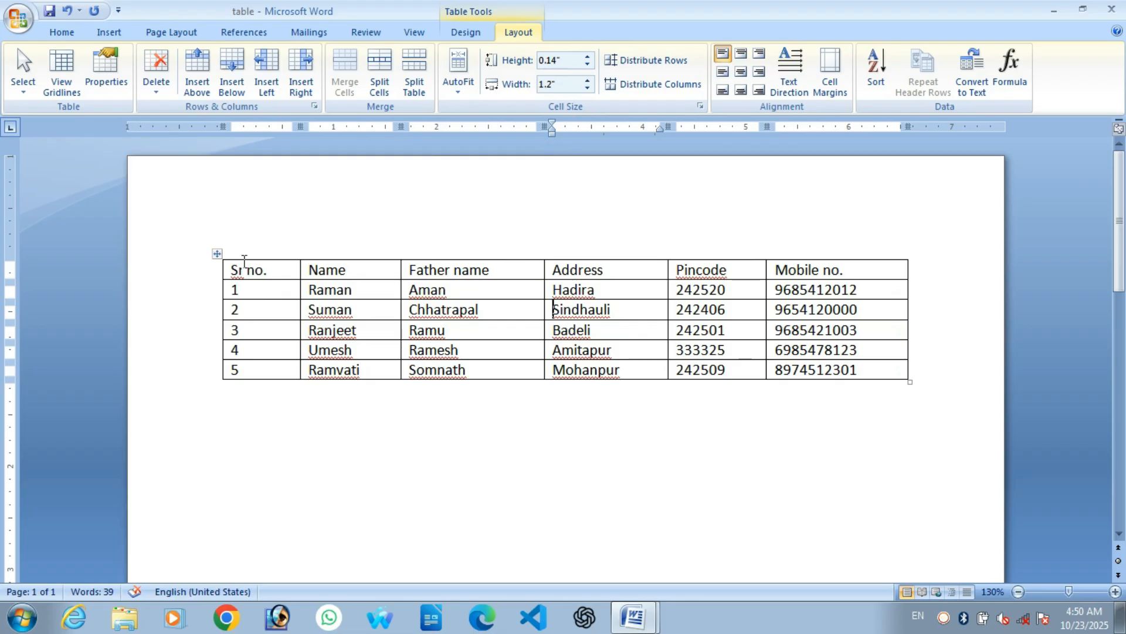
click(466, 86)
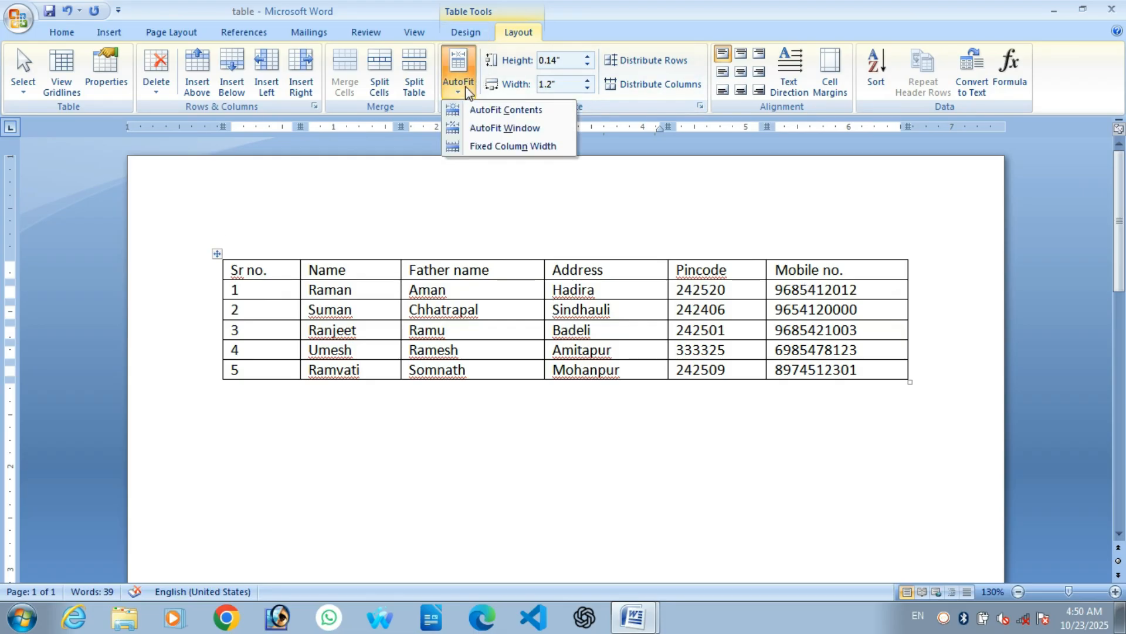
click(528, 153)
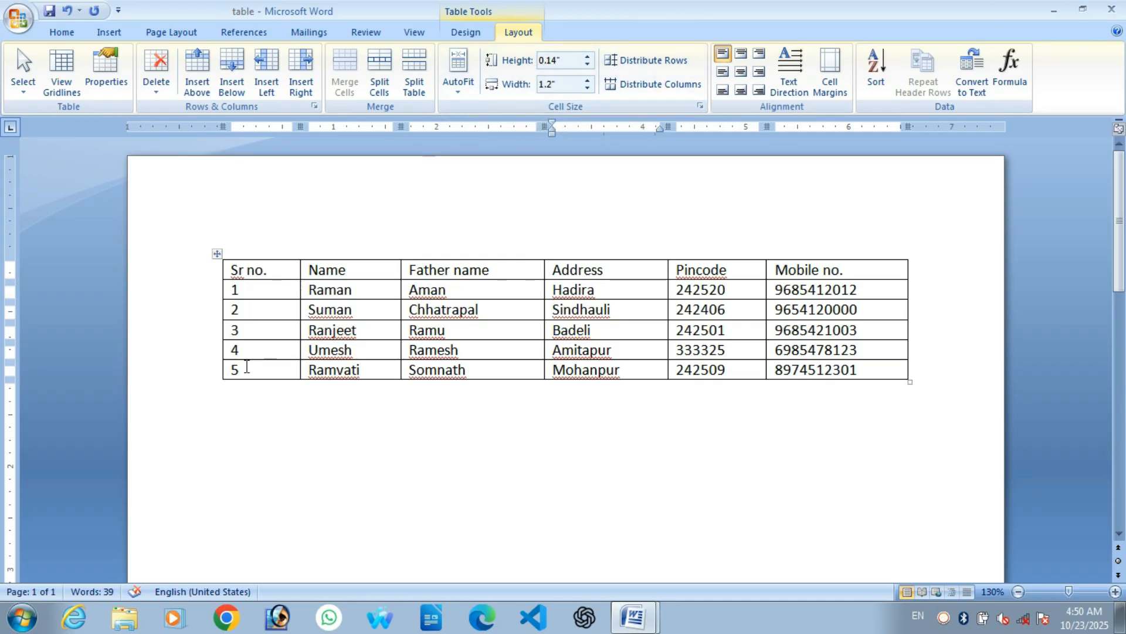
Step: Set the header row's height to 0.7"
click(275, 272)
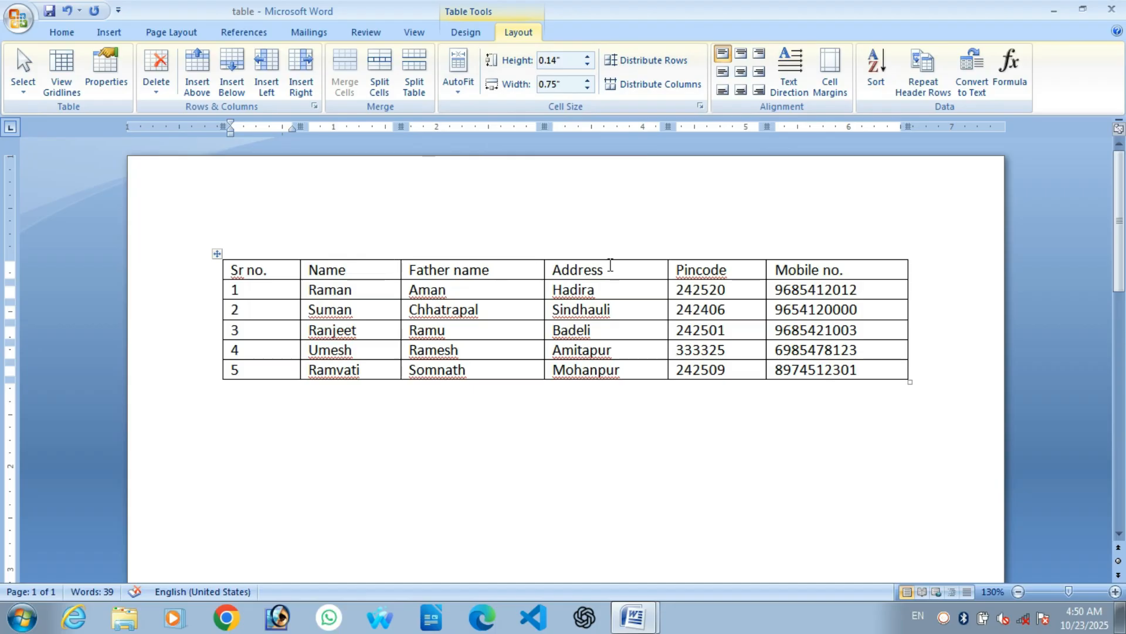
click(589, 58)
click(589, 57)
click(589, 57)
click(589, 57)
click(589, 57)
click(589, 57)
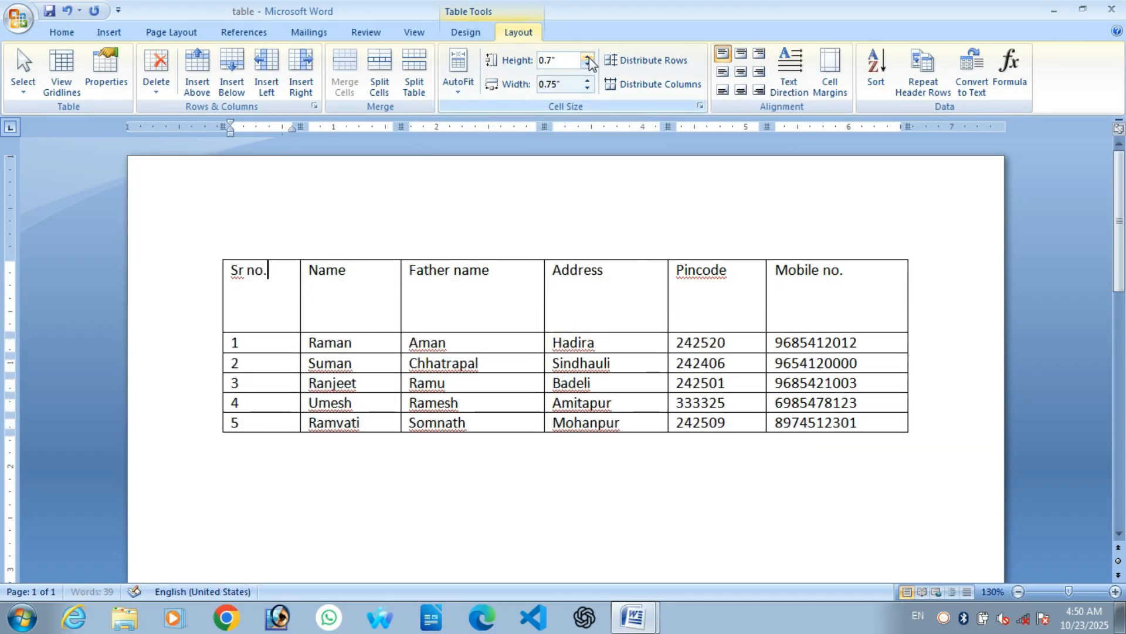
Step: Set the height of row number 3 to 0.4"
click(261, 390)
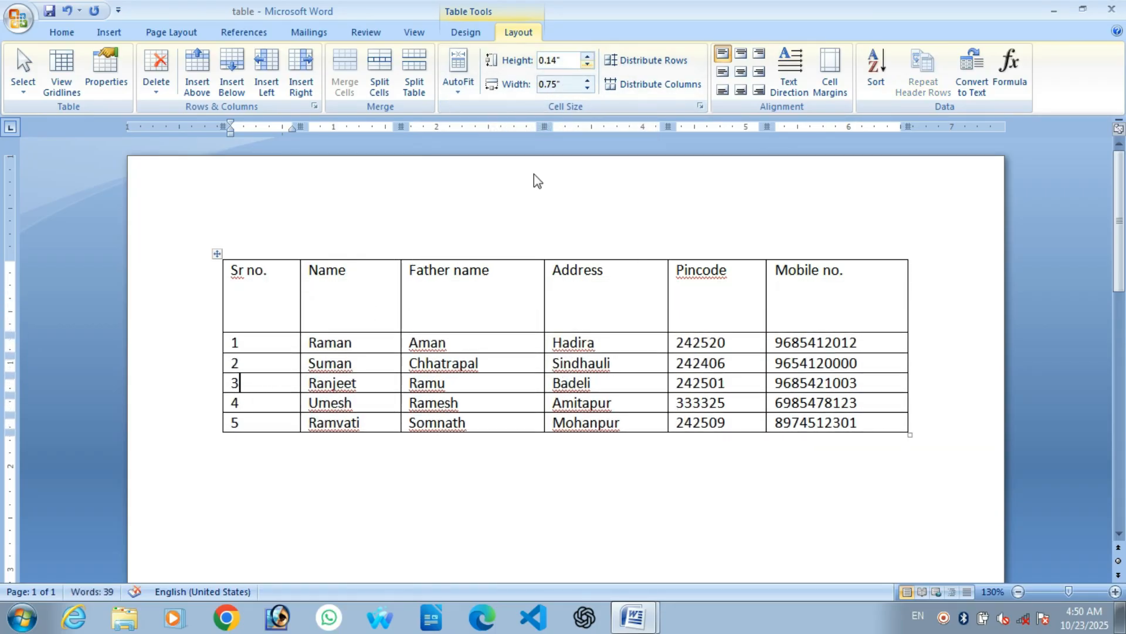
click(589, 57)
click(589, 57)
click(589, 57)
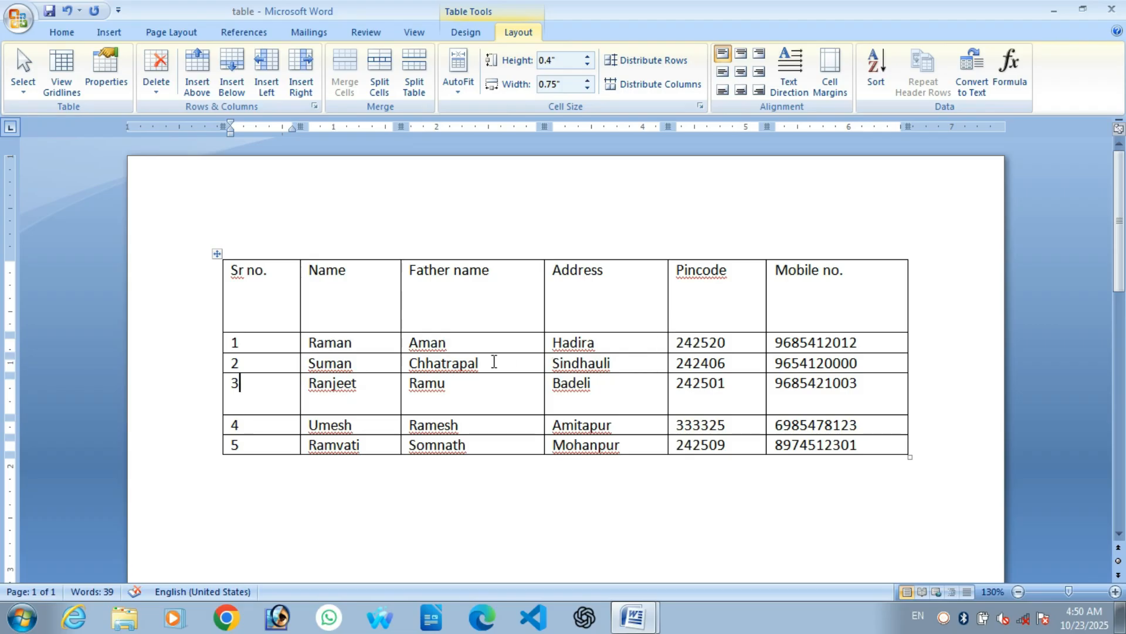
Step: Widen the Name column by its border, and set its width to 1.8"
click(343, 260)
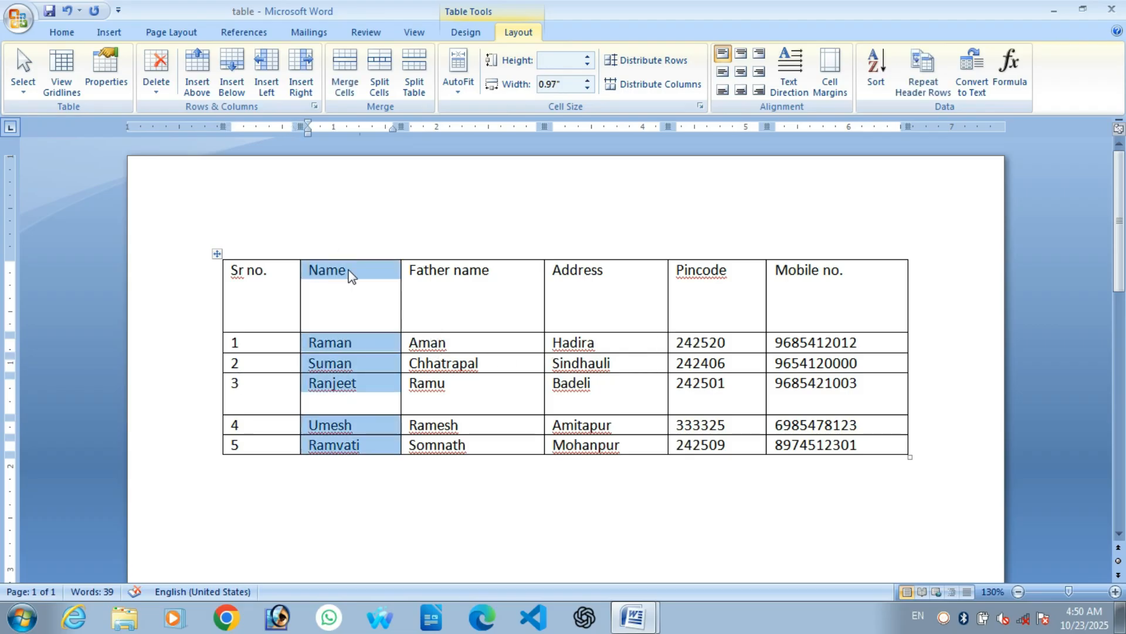
click(397, 292)
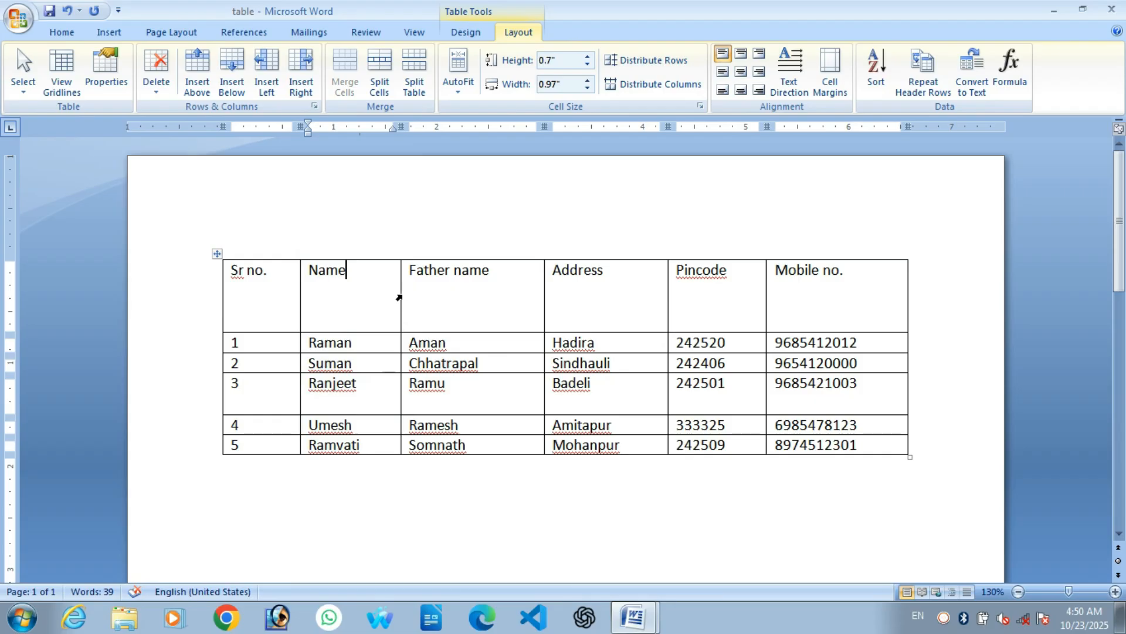
drag(400, 293, 430, 302)
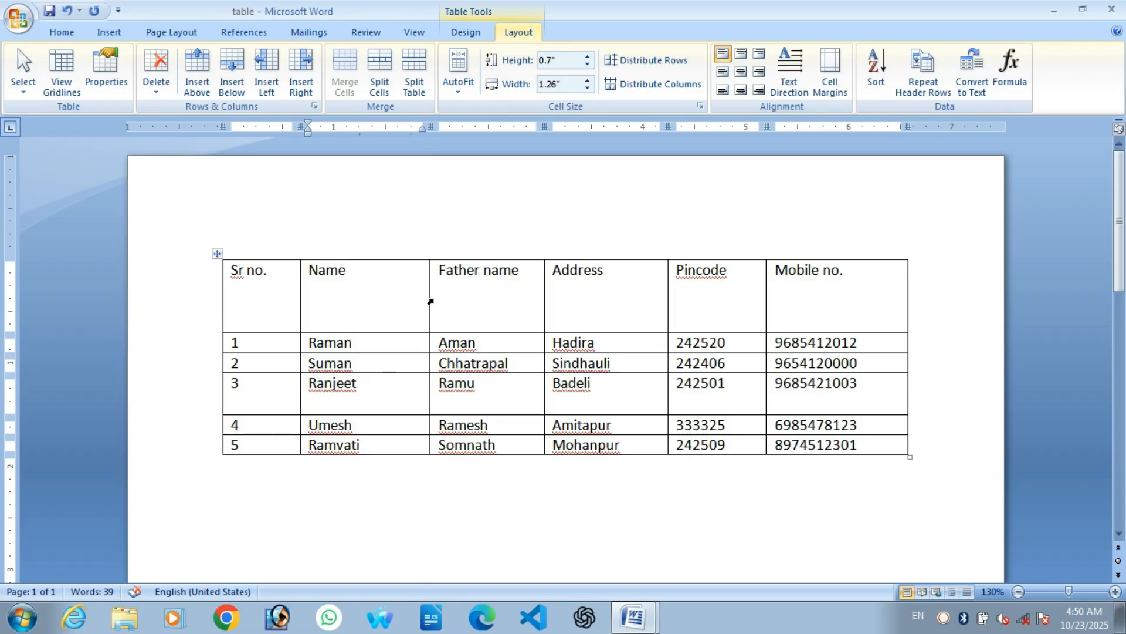
click(592, 81)
click(592, 80)
click(591, 81)
click(591, 81)
click(591, 81)
click(591, 81)
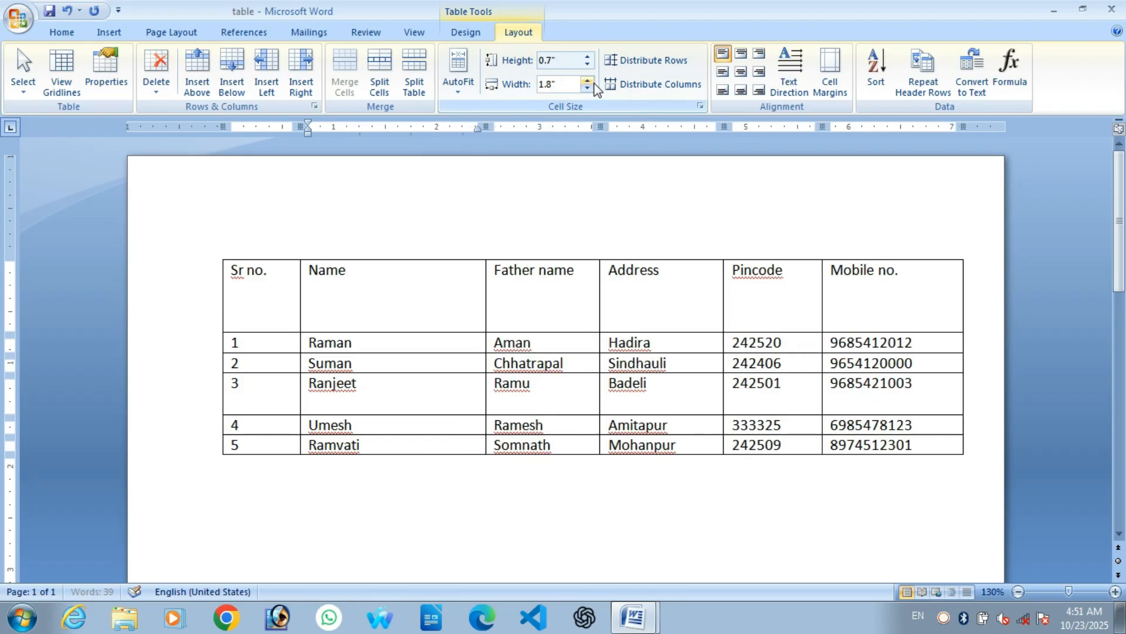
Step: Set the width of the Father name column to 1.4"
click(532, 269)
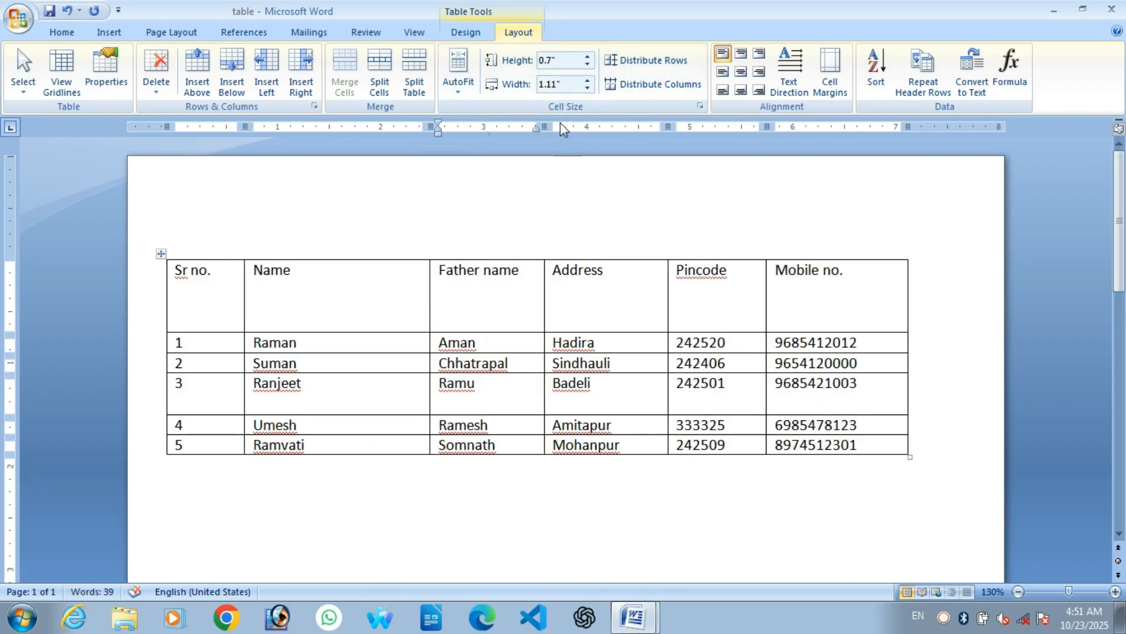
click(589, 81)
click(589, 81)
click(588, 82)
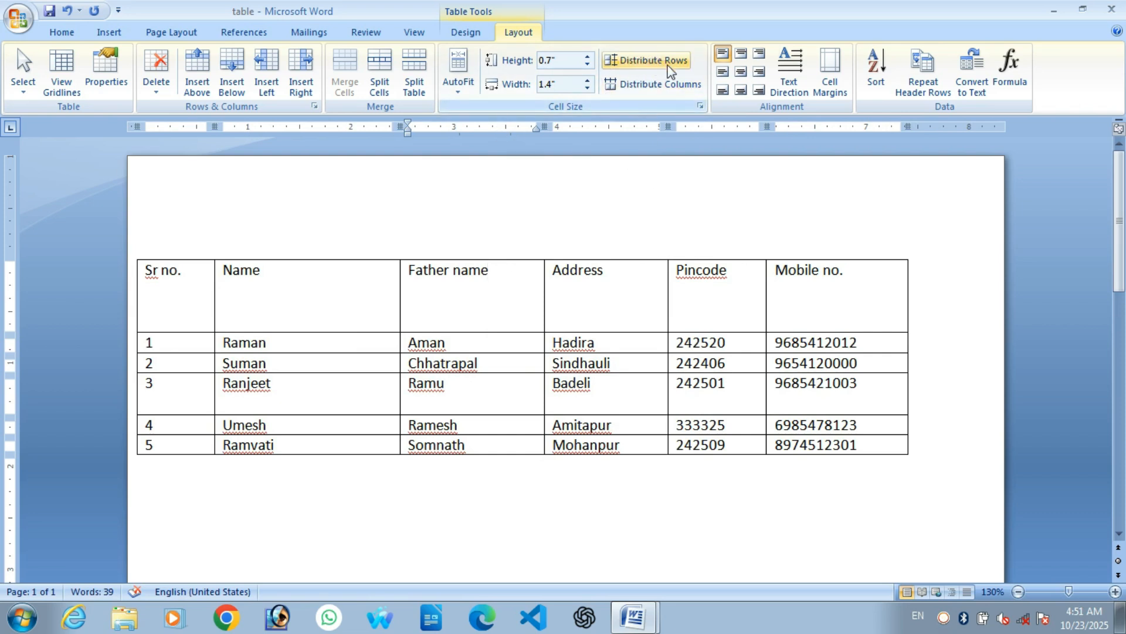
Step: Select the whole table and distribute its rows evenly
click(332, 296)
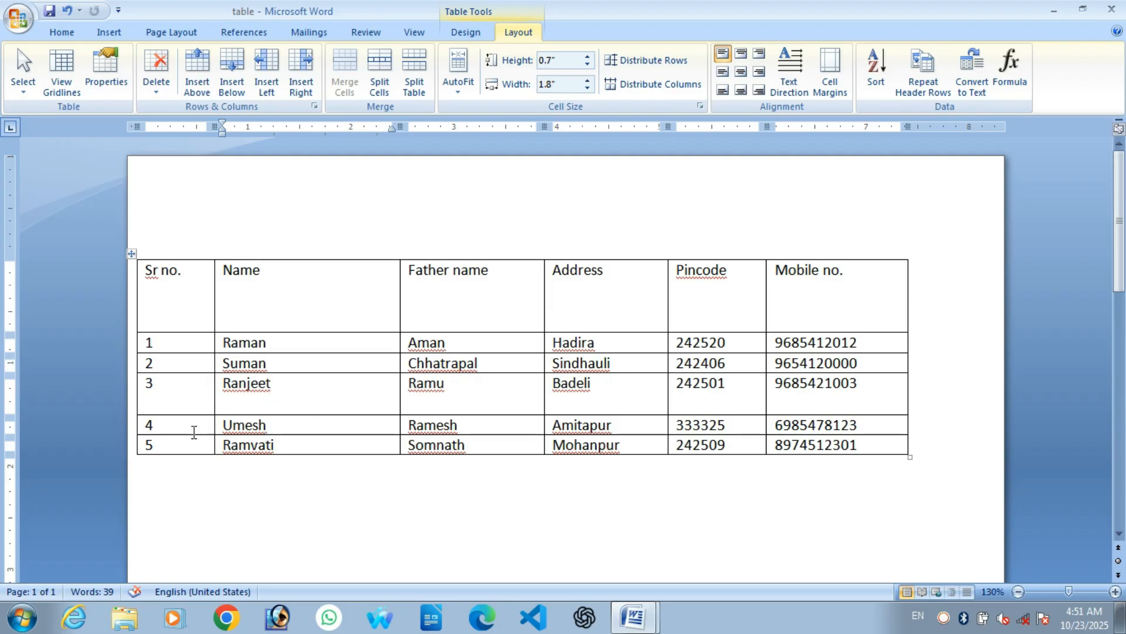
click(131, 252)
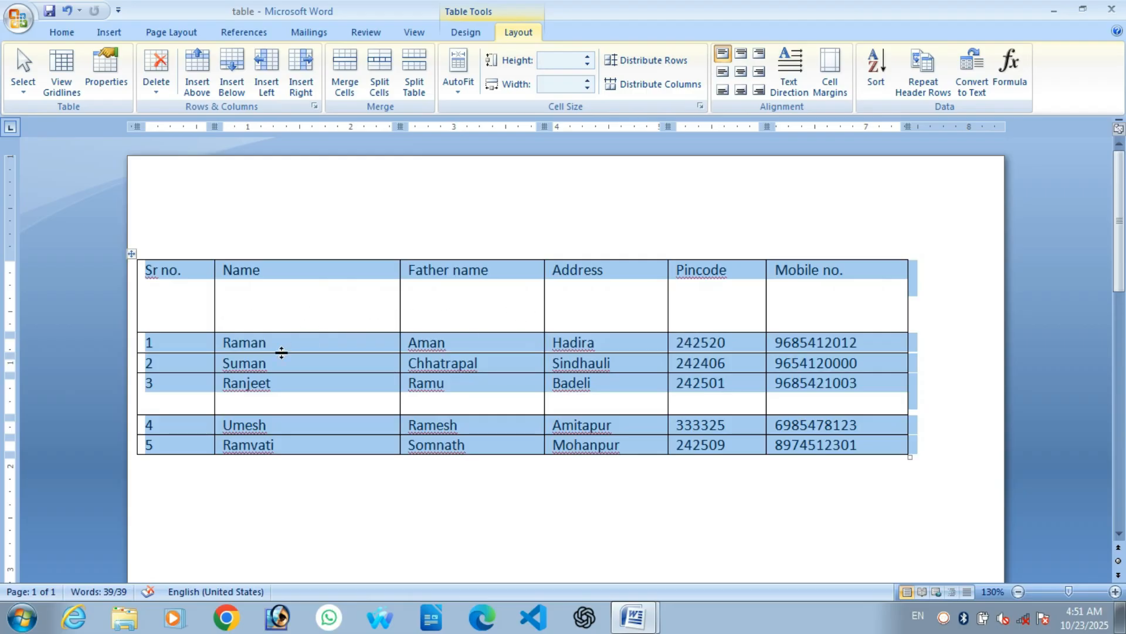
click(646, 61)
click(403, 335)
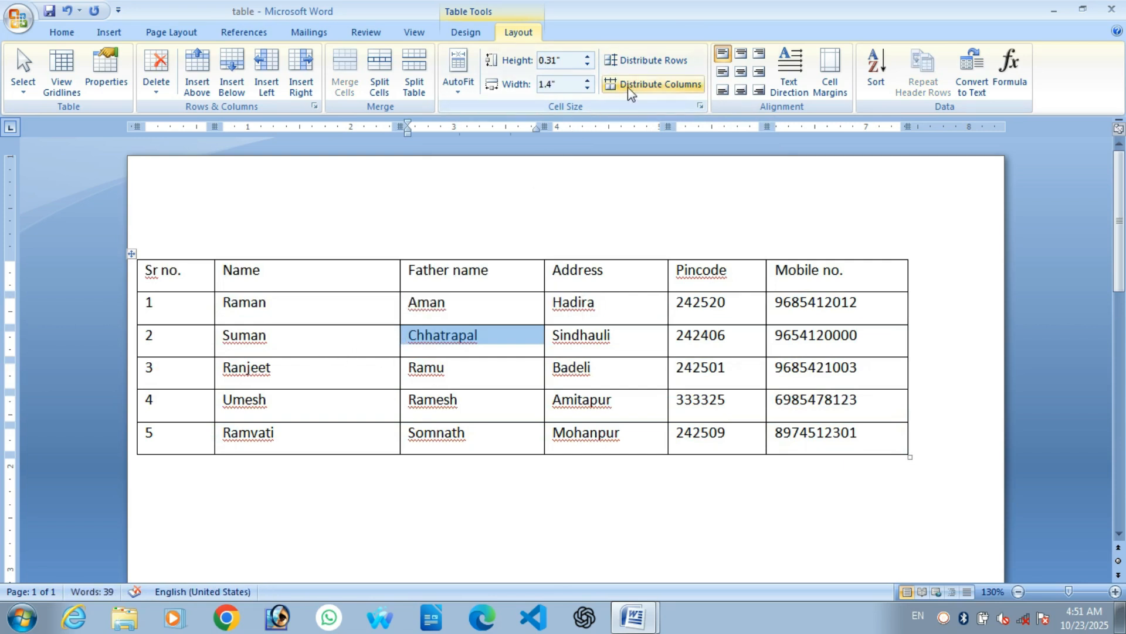
Step: Select the whole table and distribute its columns evenly
click(257, 302)
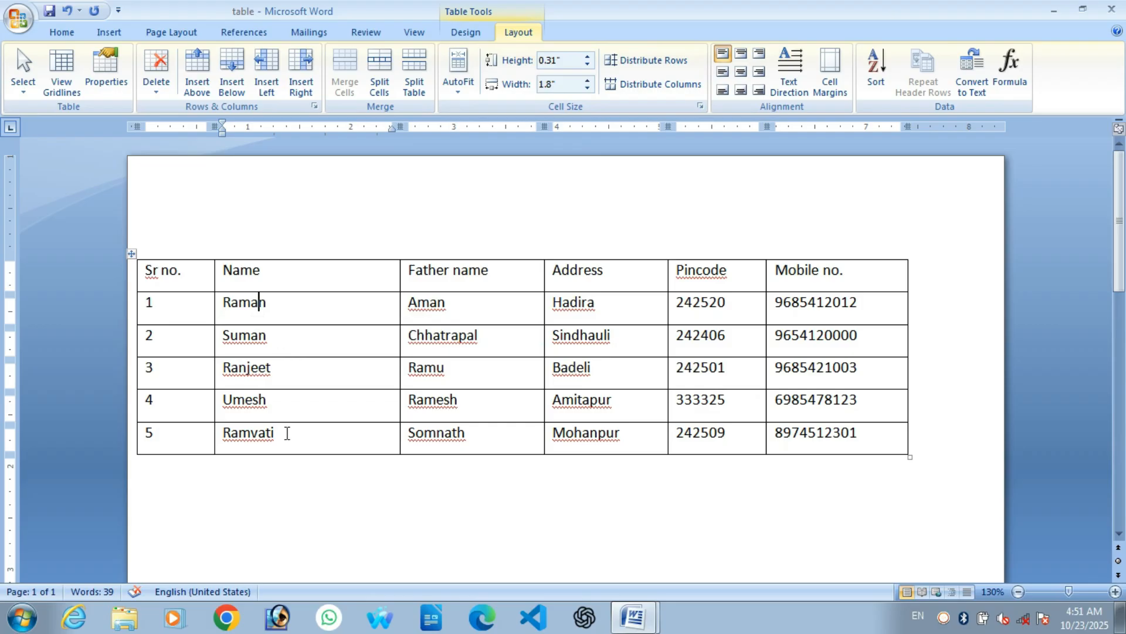
click(133, 253)
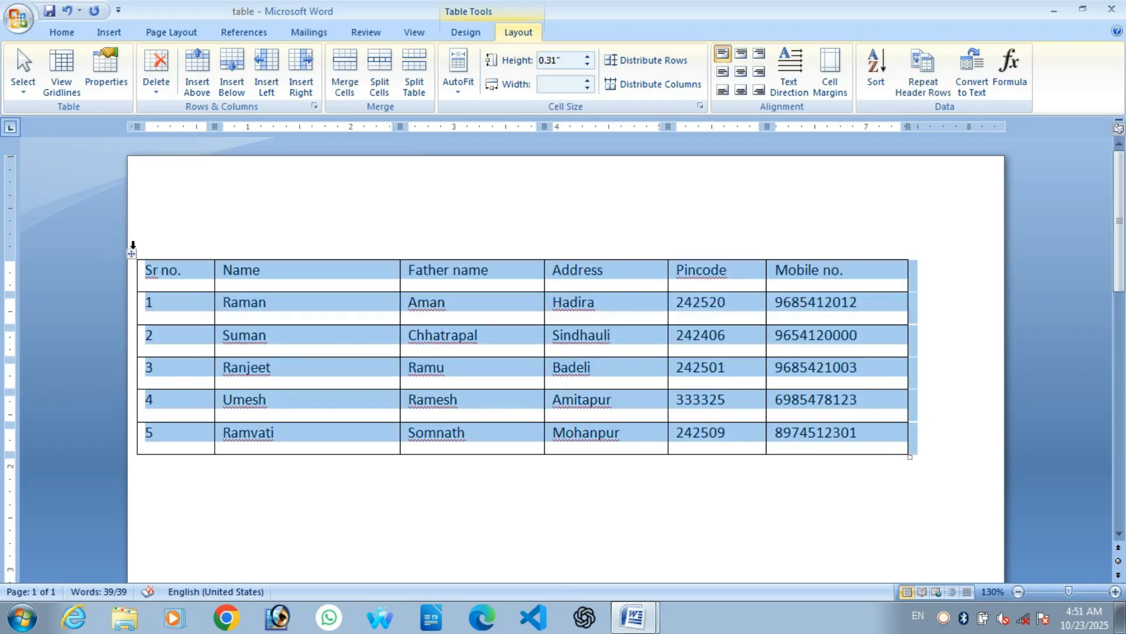
click(635, 89)
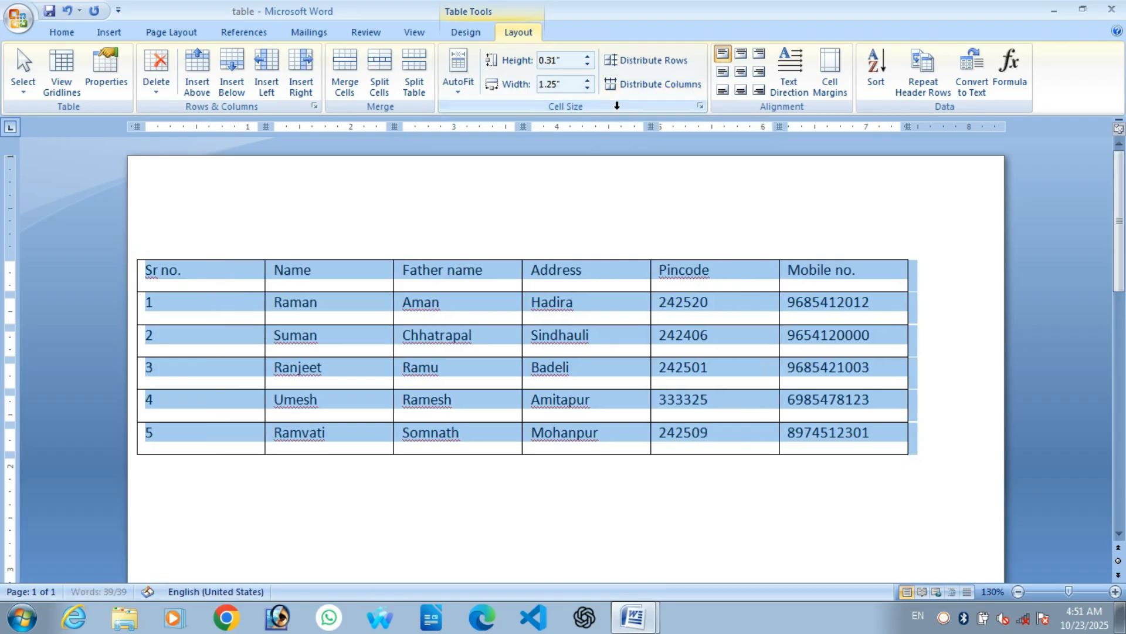
click(446, 342)
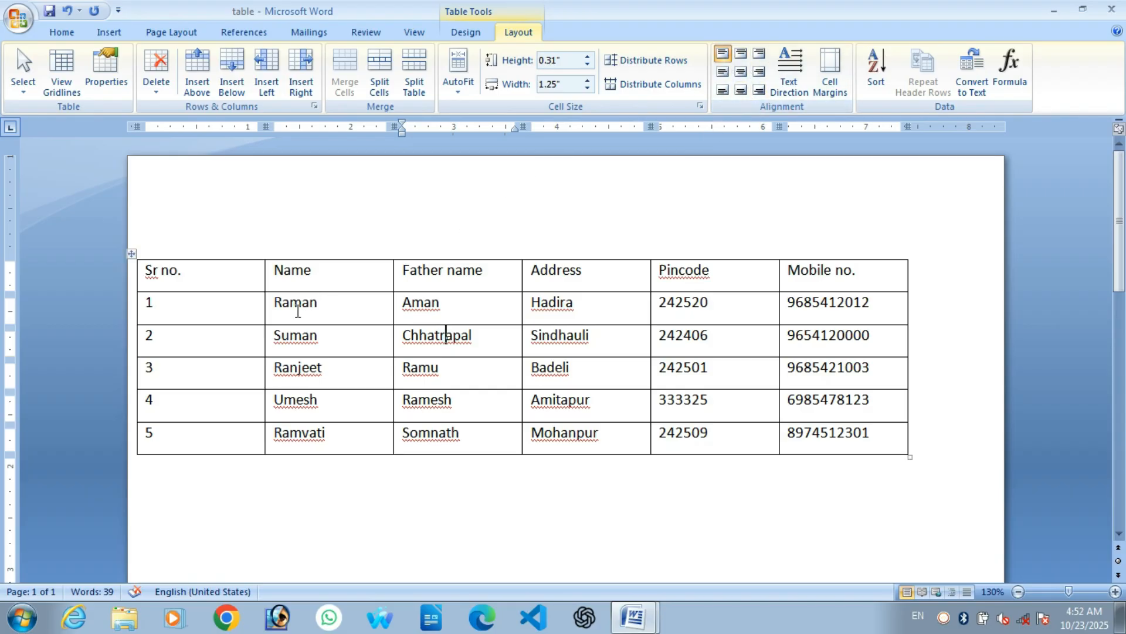
Step: Select the whole table and run its text through the top, center and bottom cell alignments, finishing with Align Bottom Left
click(130, 253)
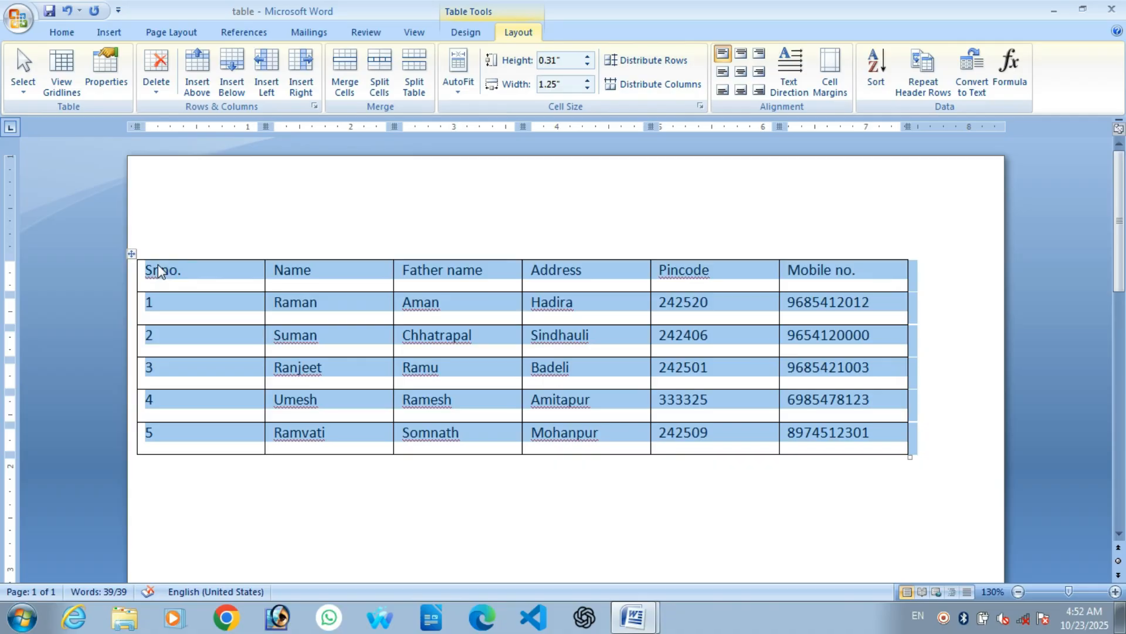
click(741, 58)
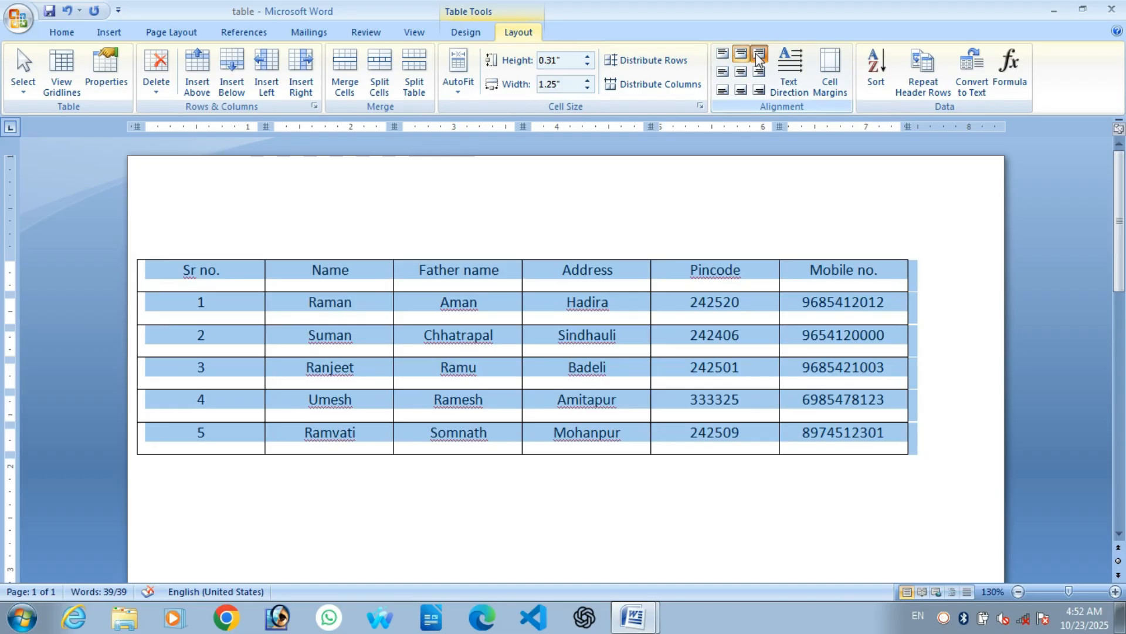
click(759, 54)
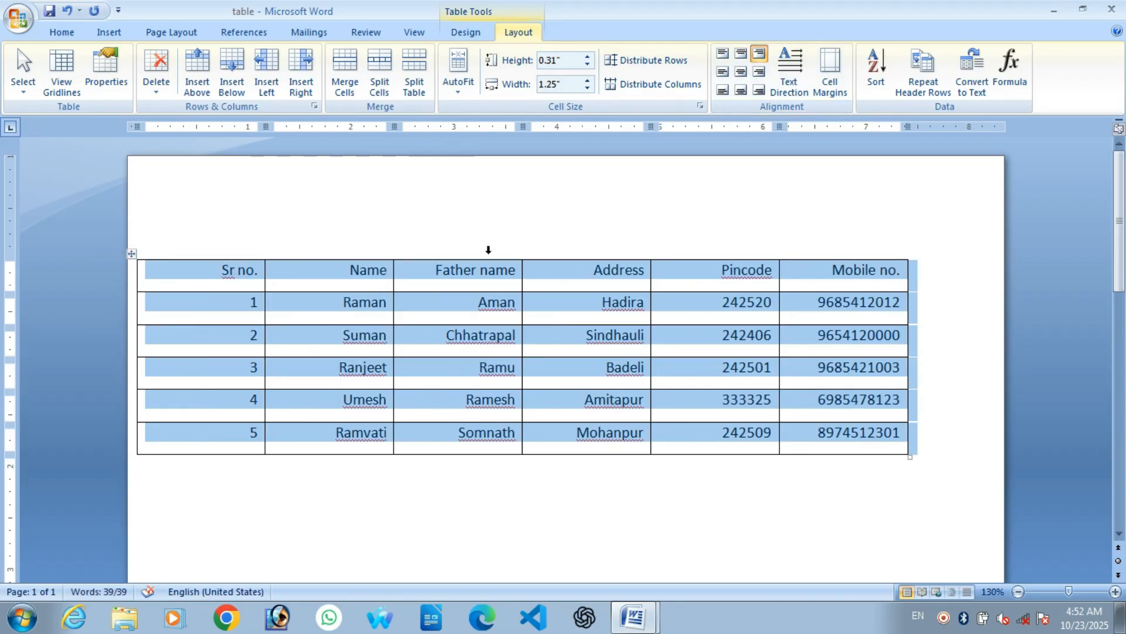
click(721, 77)
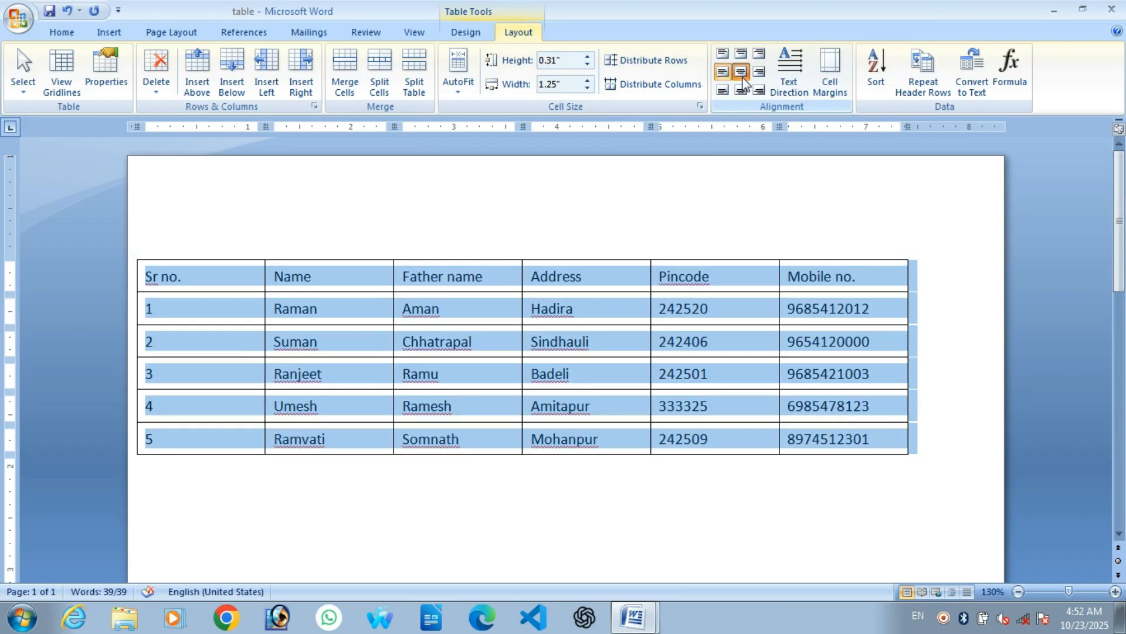
click(741, 76)
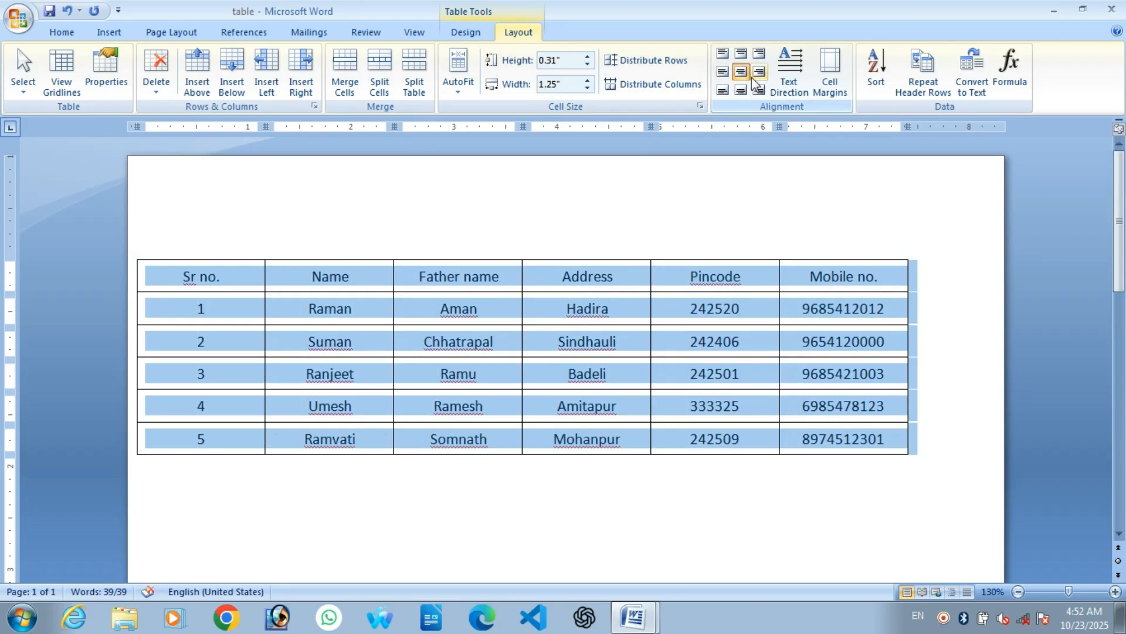
click(759, 72)
click(759, 90)
click(741, 91)
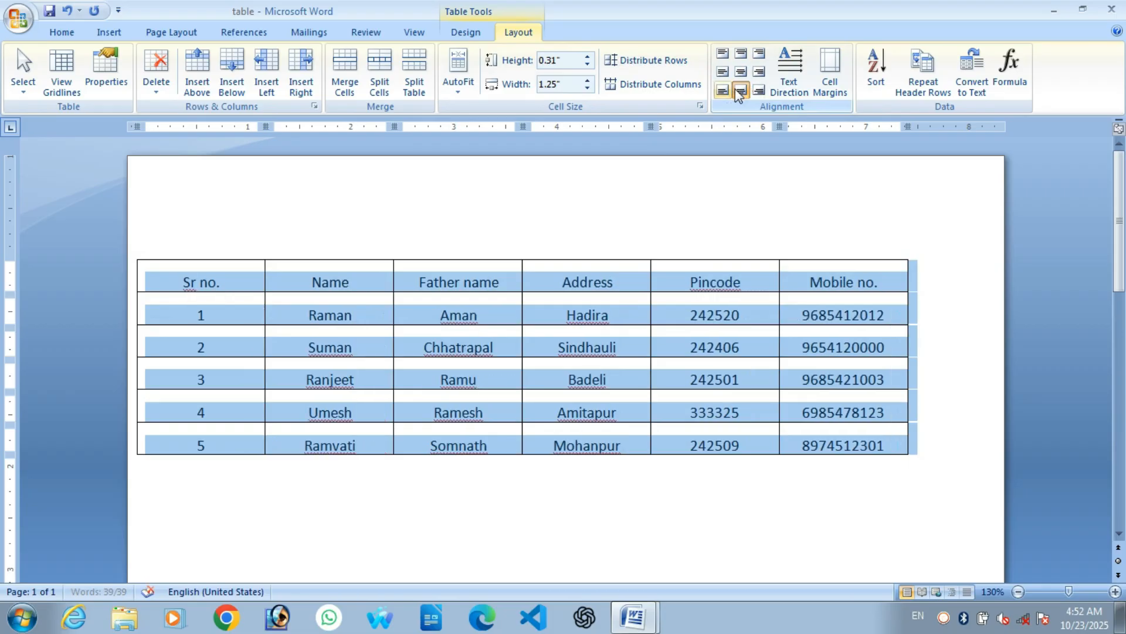
click(722, 91)
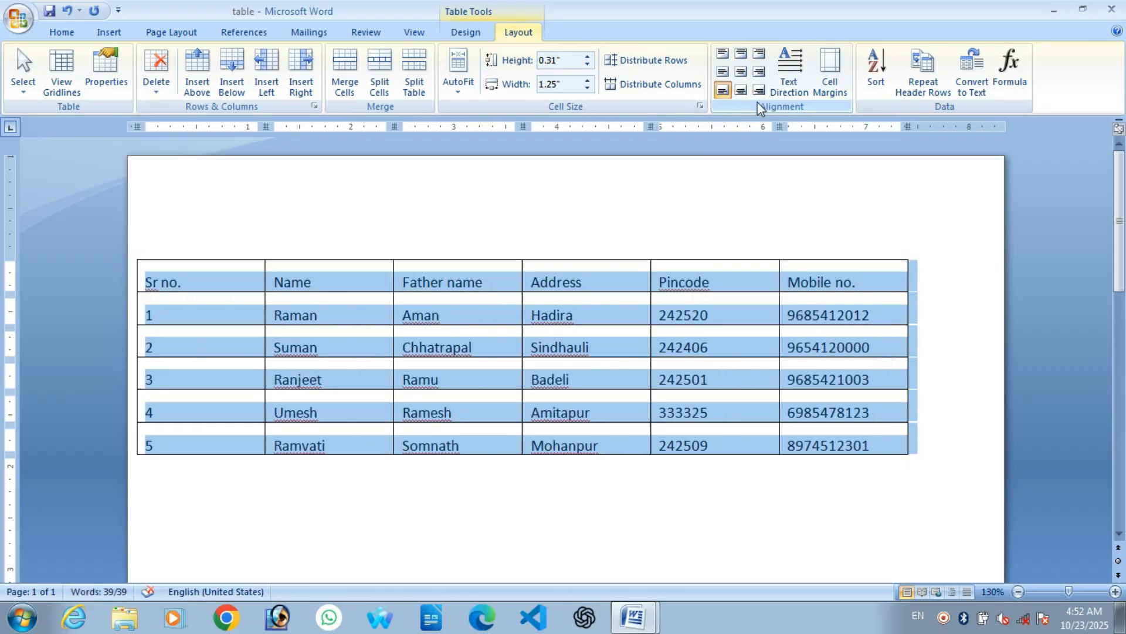
click(318, 350)
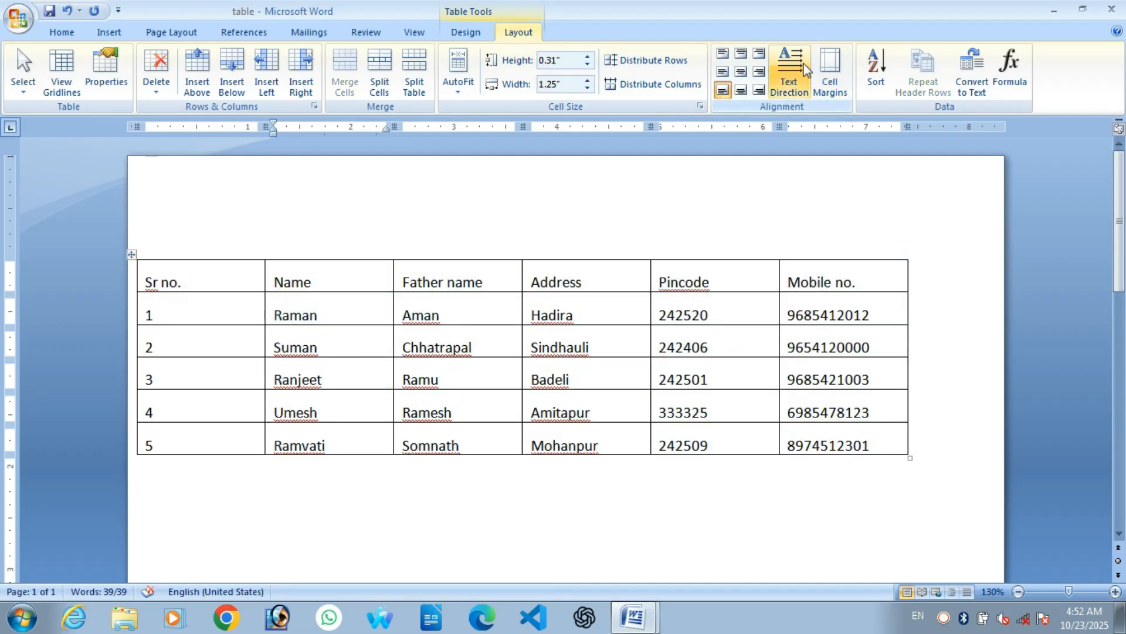
Step: Cycle the text direction of the Name header cell through both vertical orientations and back to horizontal
click(316, 284)
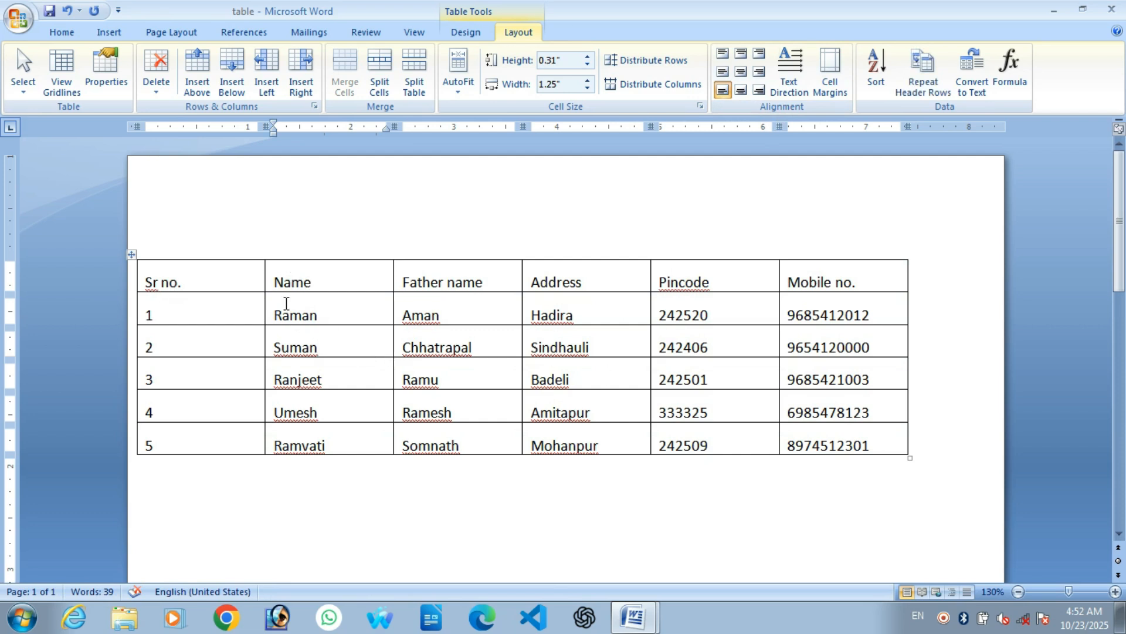
click(797, 88)
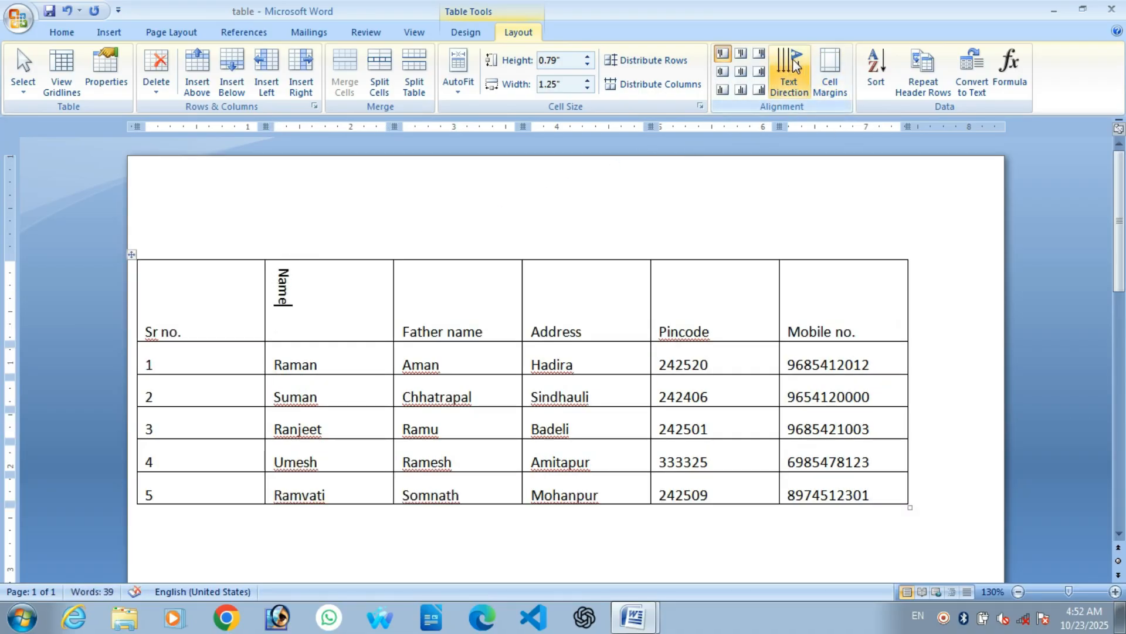
click(789, 88)
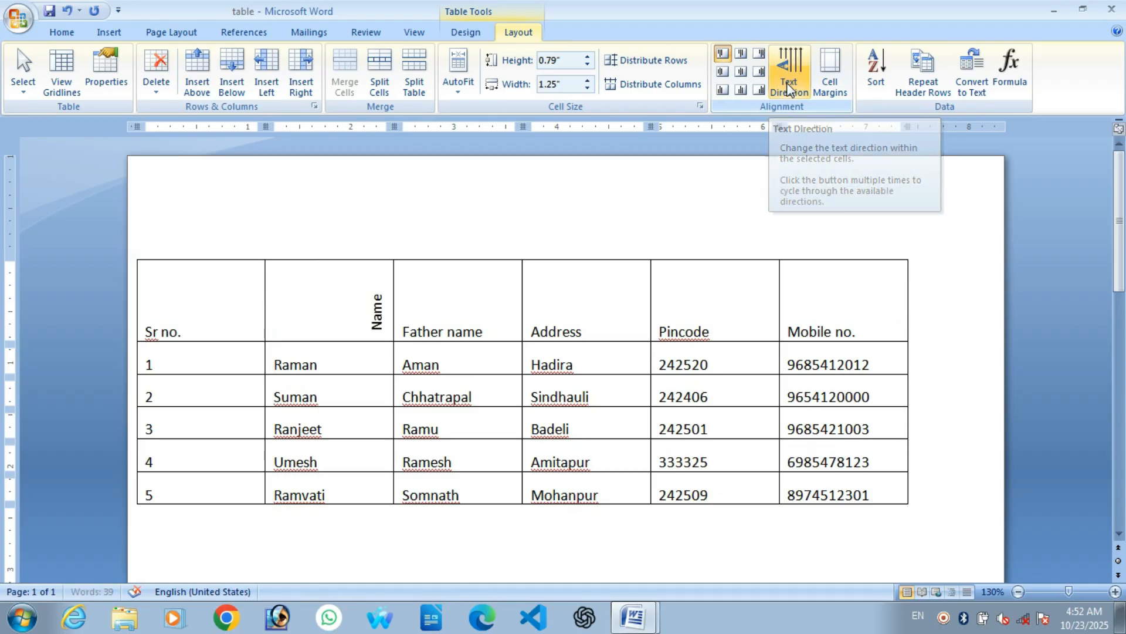
click(789, 88)
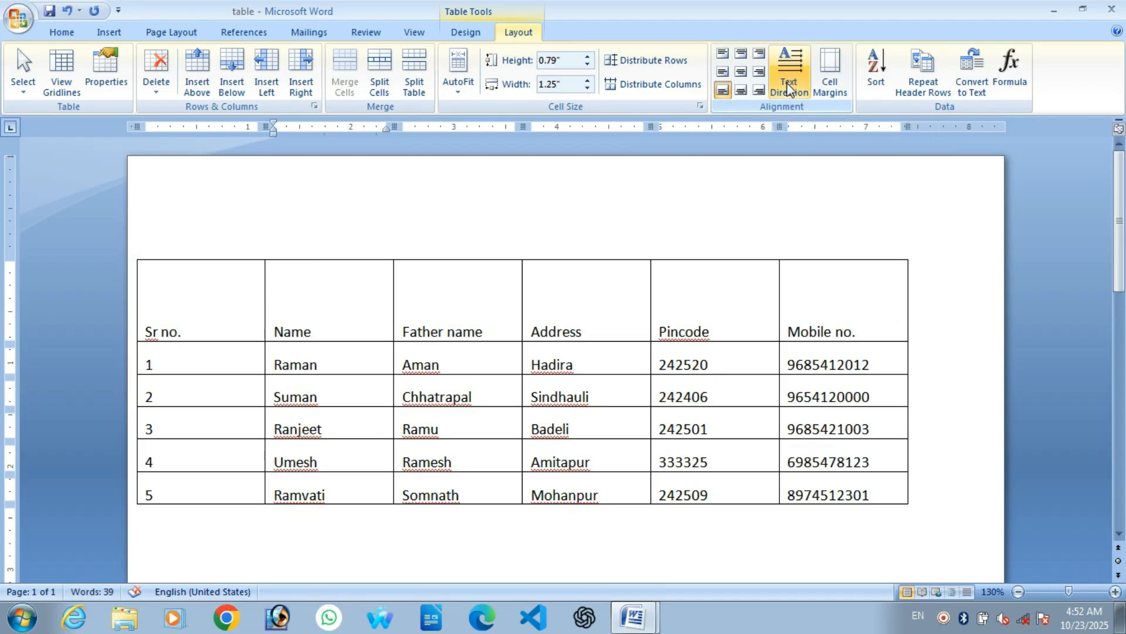
Step: Undo the three text direction changes on the Name header cell
key(ctrl+z)
key(ctrl+z)
key(ctrl+z)
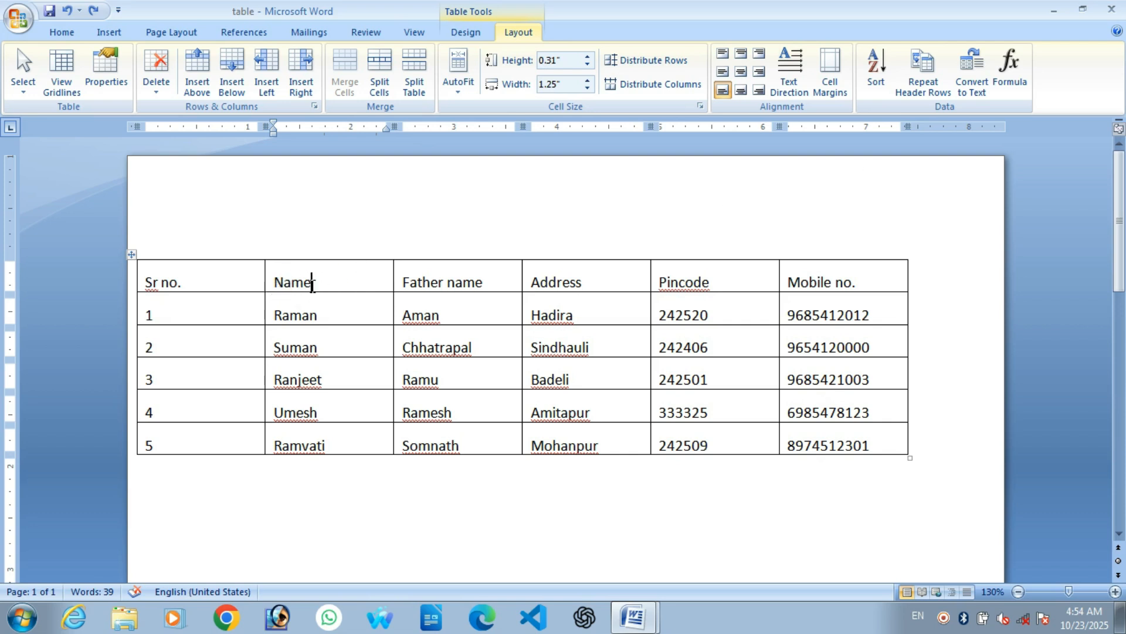
Step: Set the table's default top cell margin to 0.5"
click(830, 74)
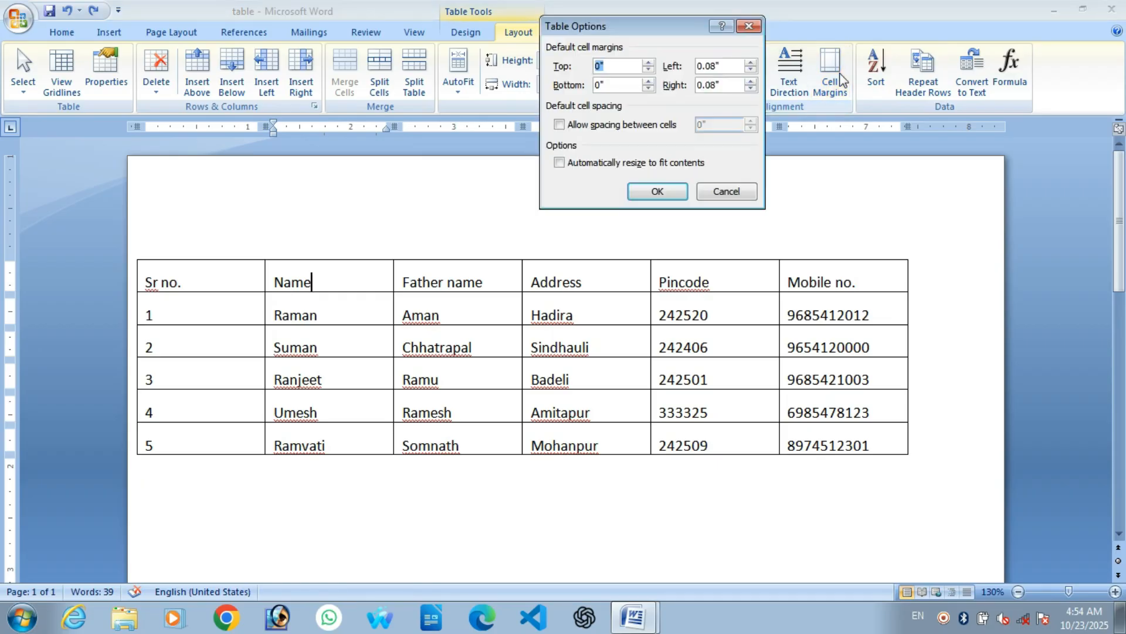
drag(661, 31, 641, 196)
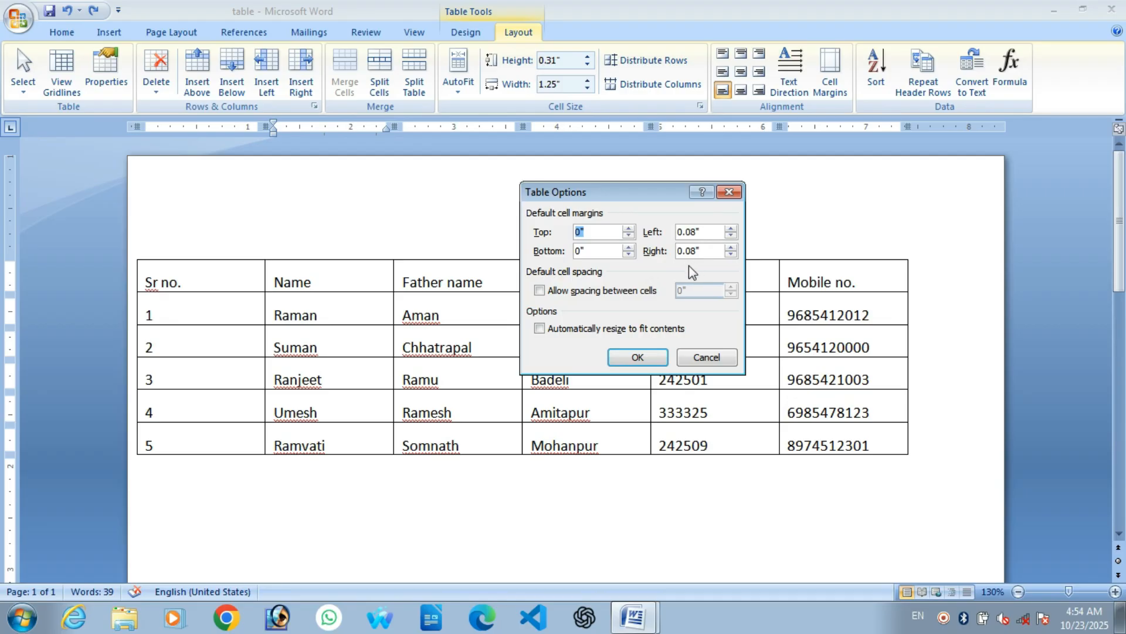
double_click(598, 231)
text(0.5)
click(638, 357)
scroll(548, 367, up, 2)
scroll(566, 380, up, 3)
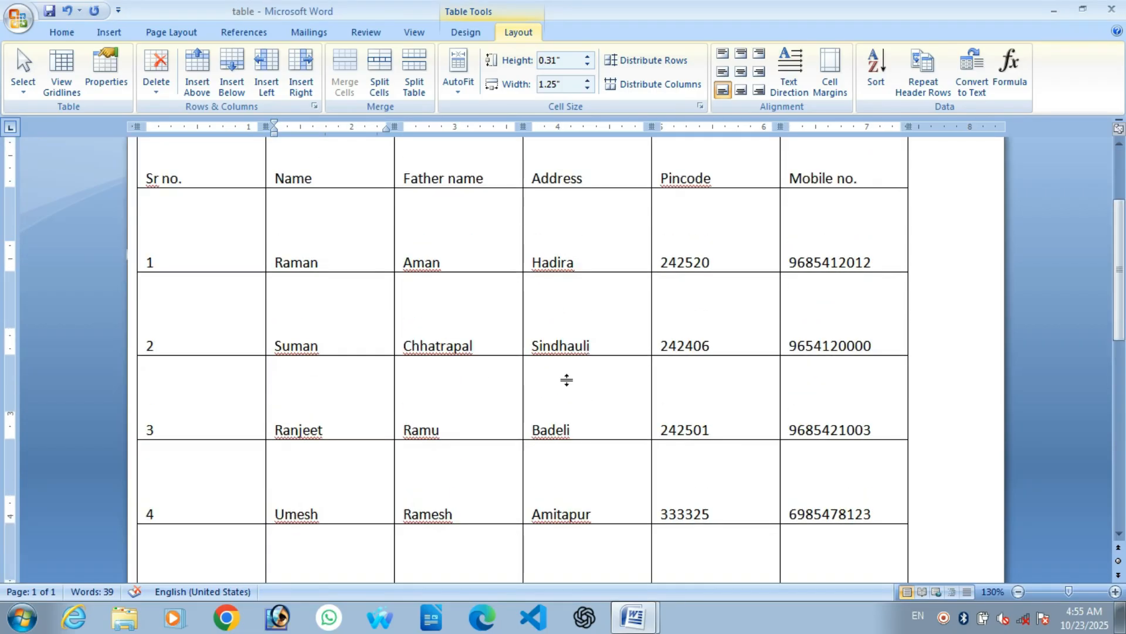
scroll(567, 381, up, 3)
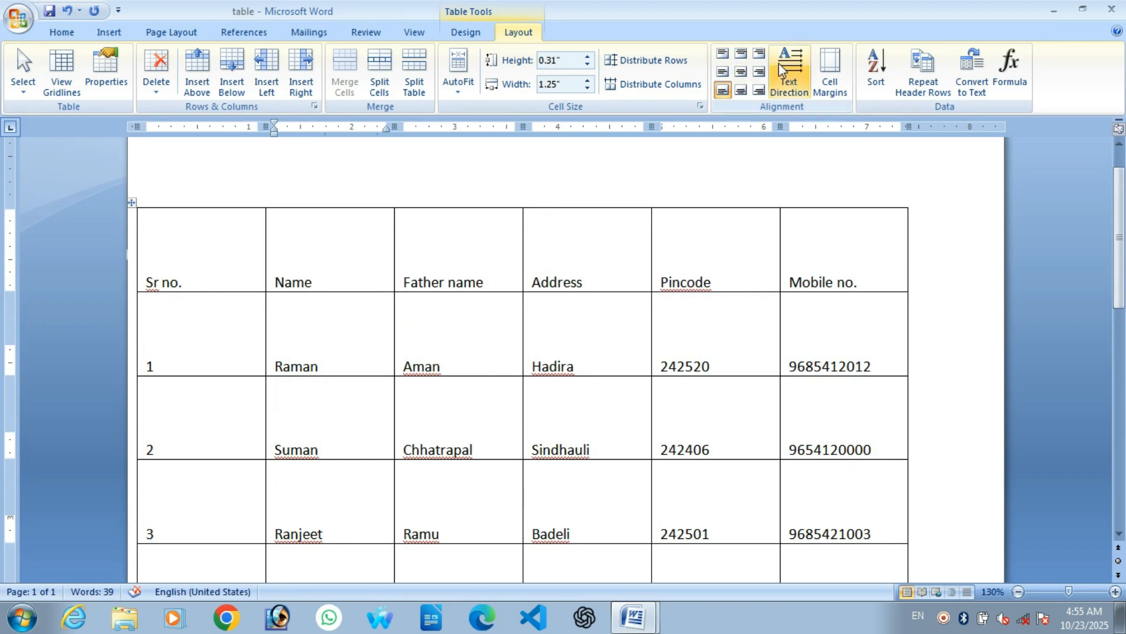
Step: Set the table's default bottom cell margin to 0.5"
click(830, 72)
click(589, 253)
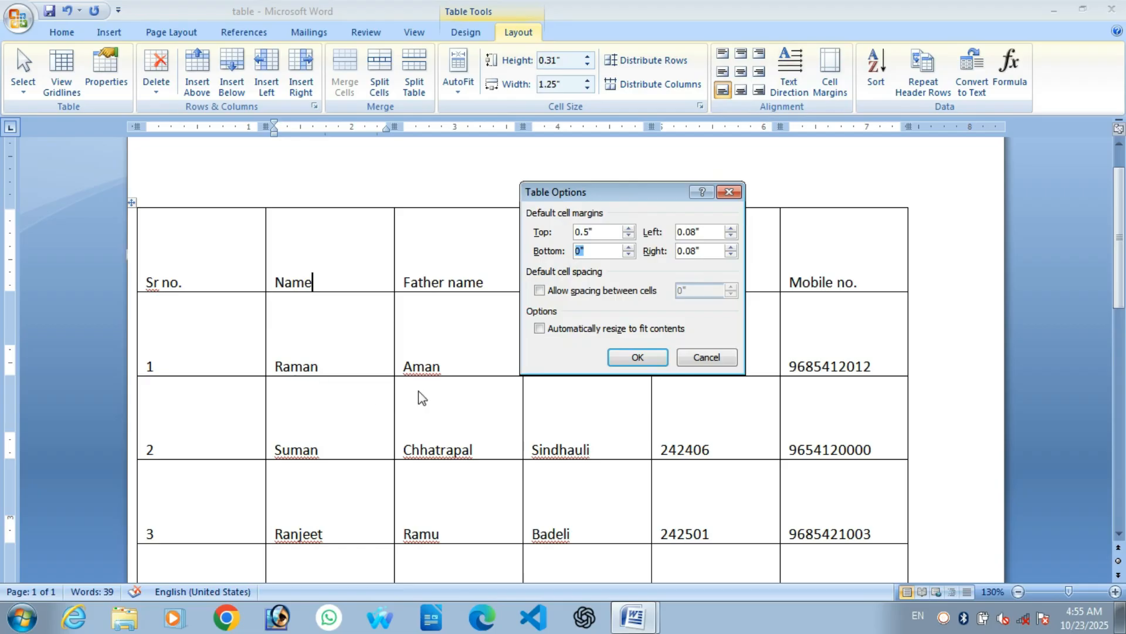
text(0)
click(638, 357)
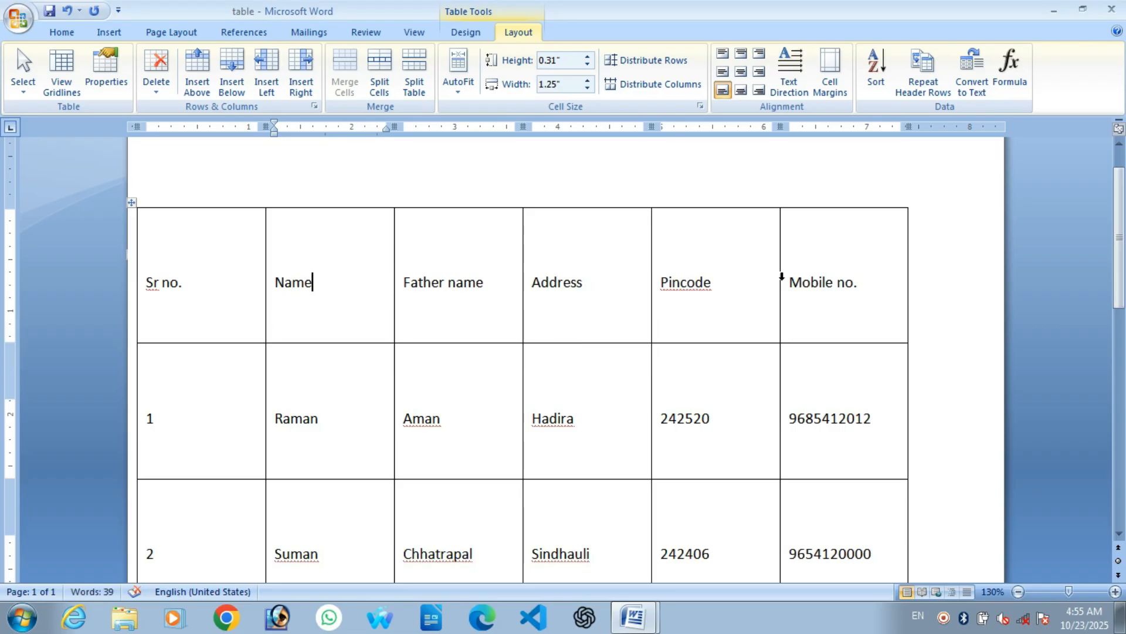
Step: Reset the table's default top and bottom cell margins to 0
click(827, 75)
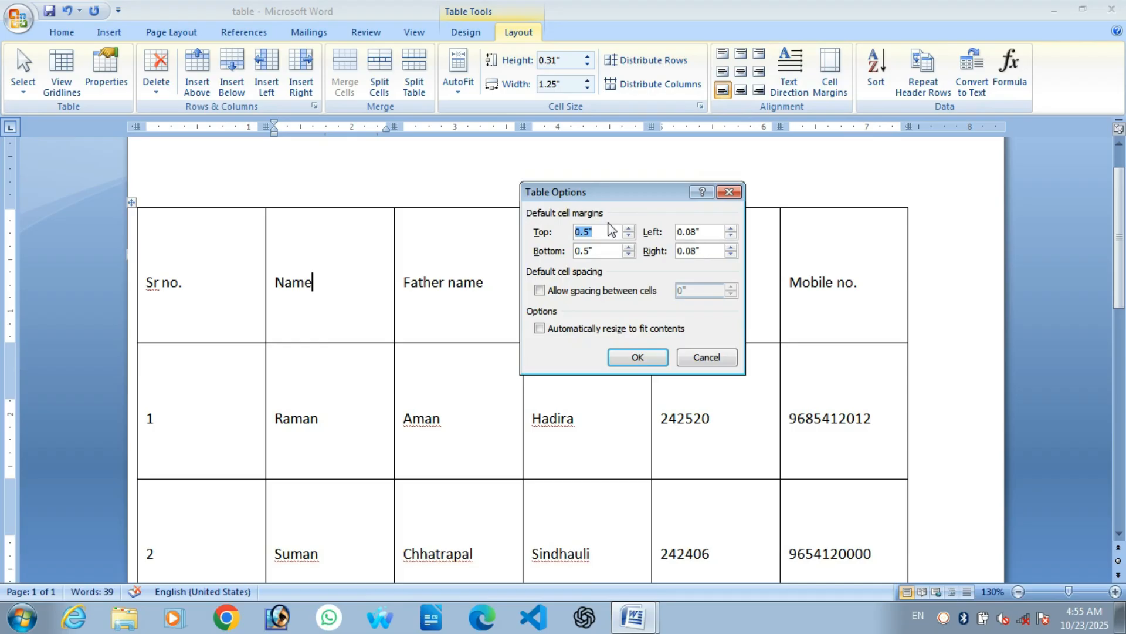
text(0)
click(606, 251)
double_click(606, 251)
text(0)
key(Return)
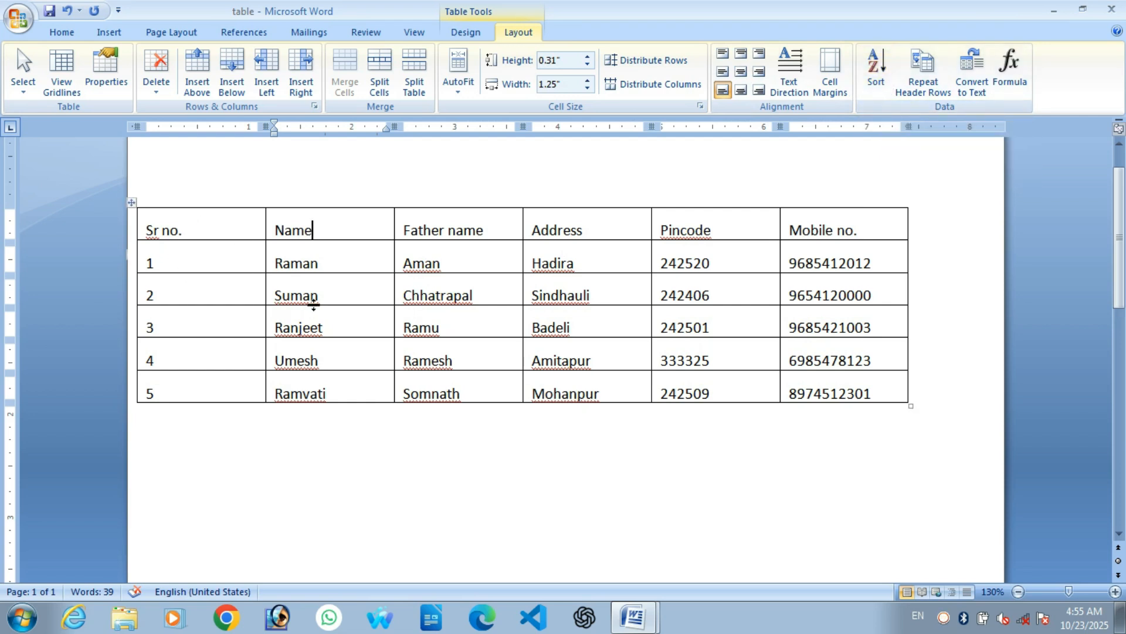
Step: Sort the five data rows by the Sr no. column as numbers in descending order, with no header row
drag(156, 266, 175, 394)
click(176, 258)
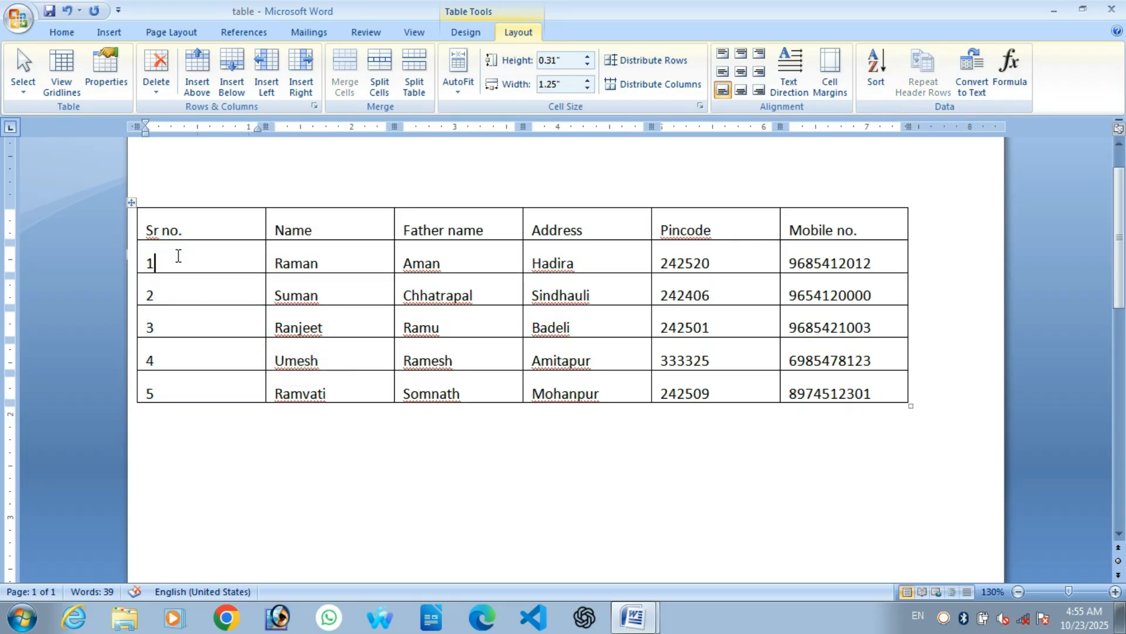
drag(184, 256, 202, 397)
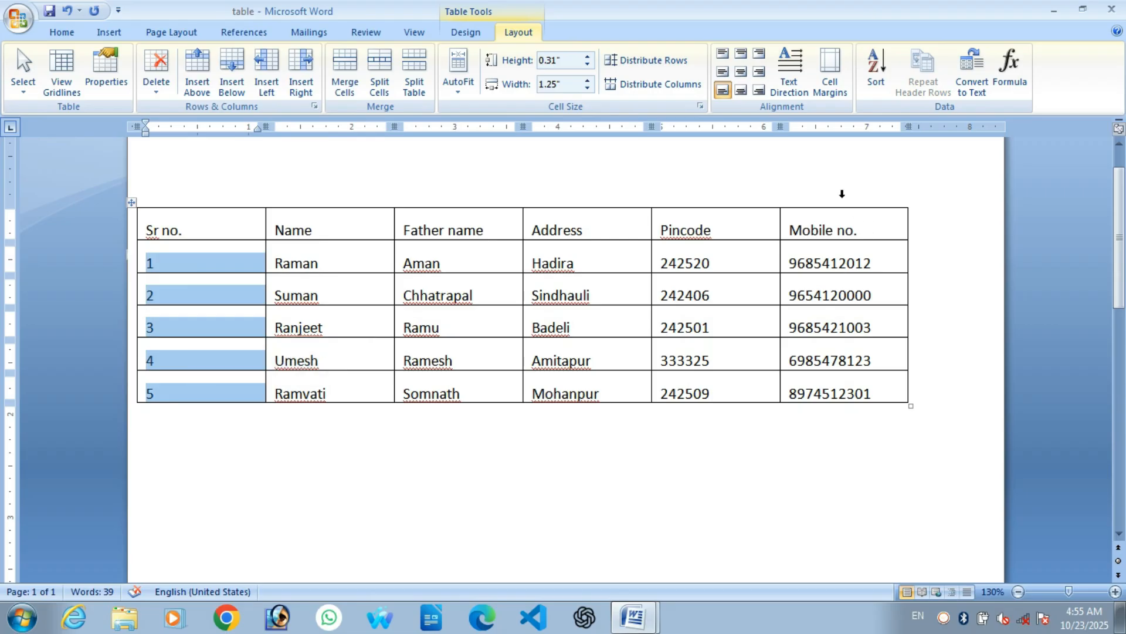
click(880, 73)
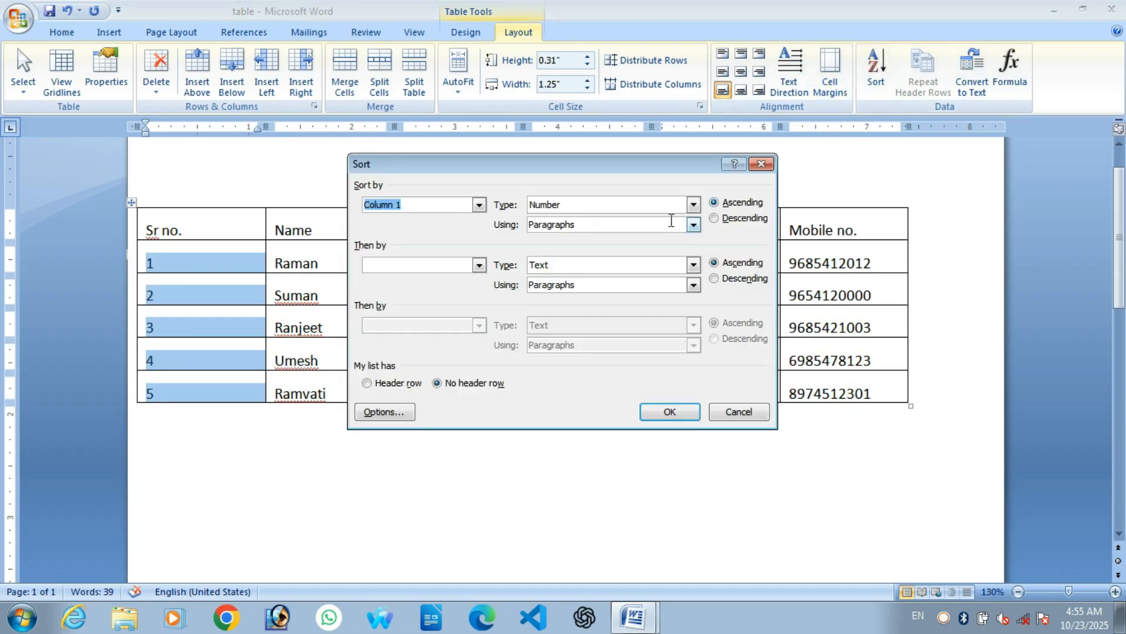
click(734, 219)
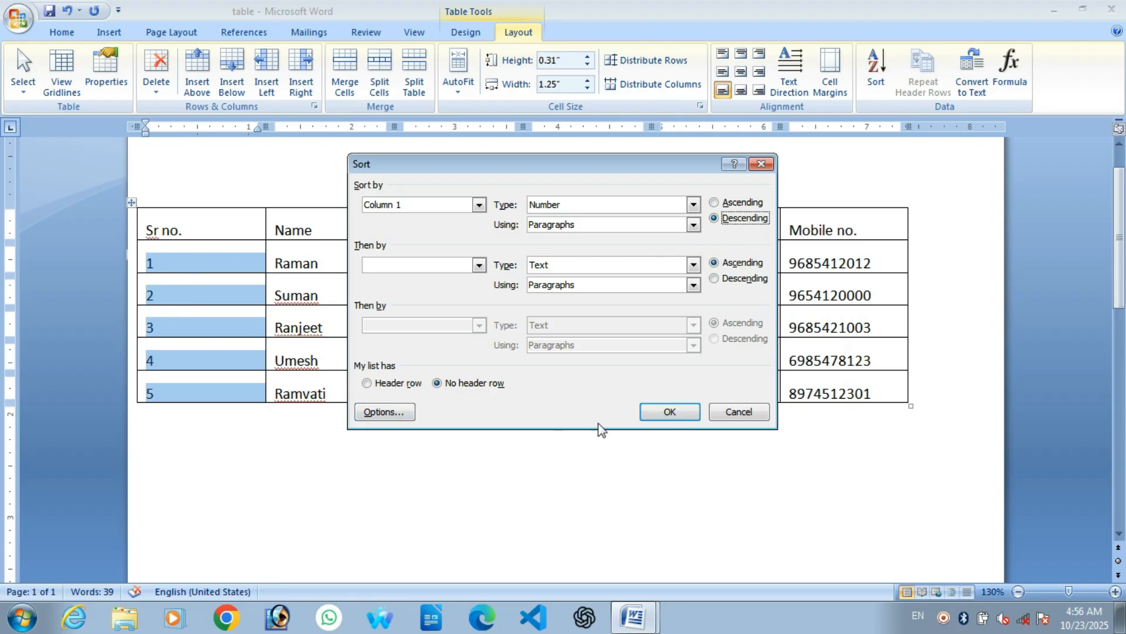
click(689, 411)
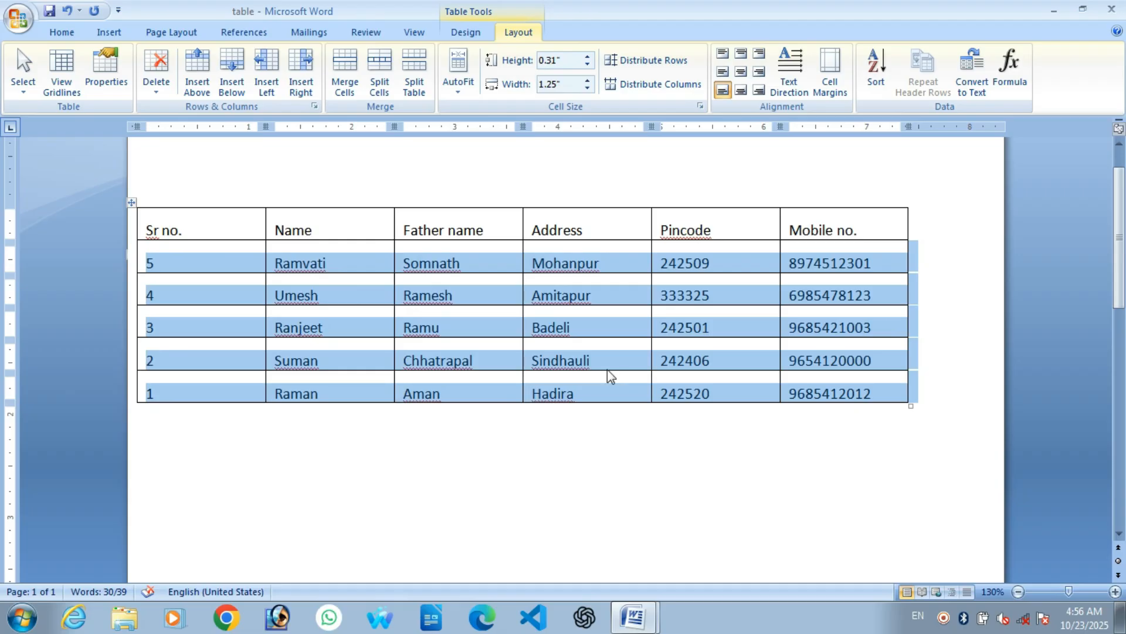
Step: Sort the five data rows by the Sr no. column in ascending order
click(875, 67)
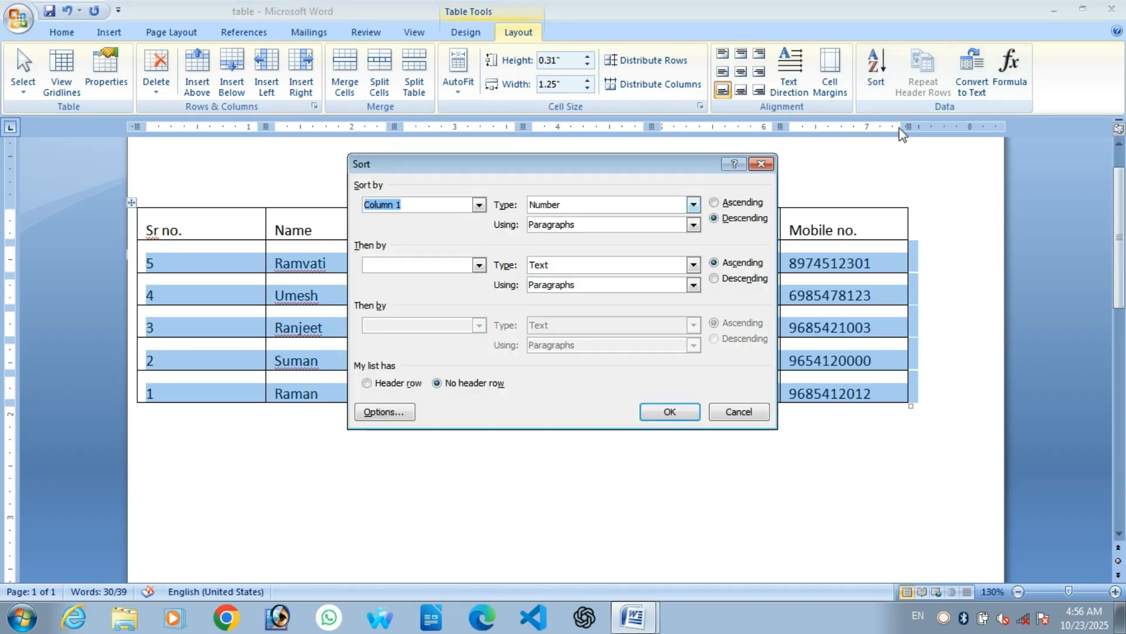
click(761, 164)
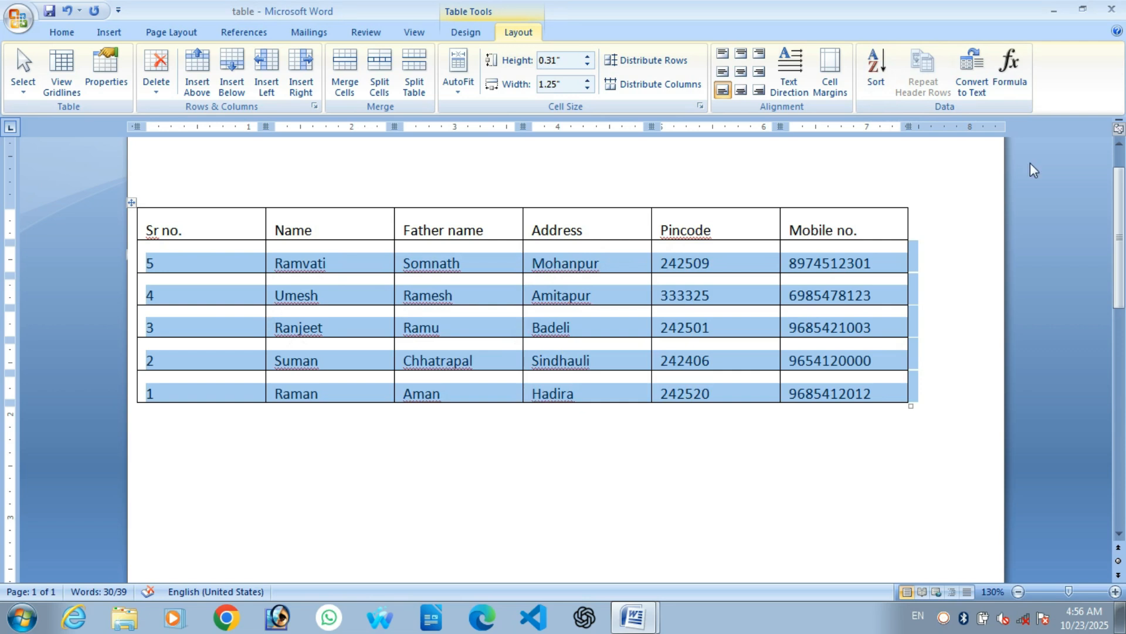
click(876, 66)
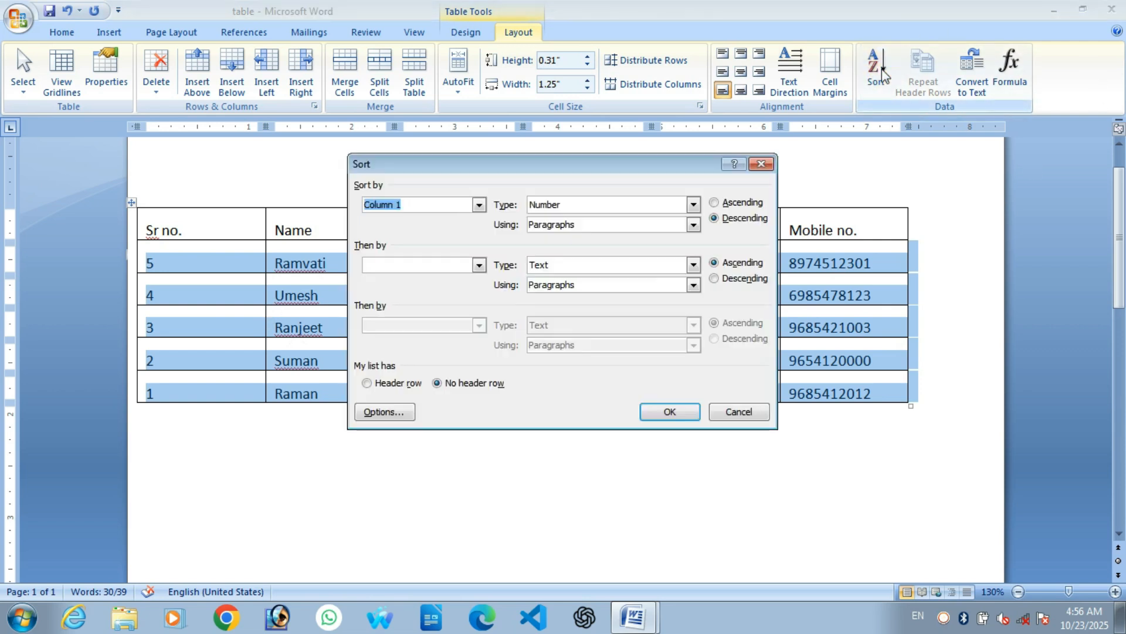
click(731, 203)
click(669, 411)
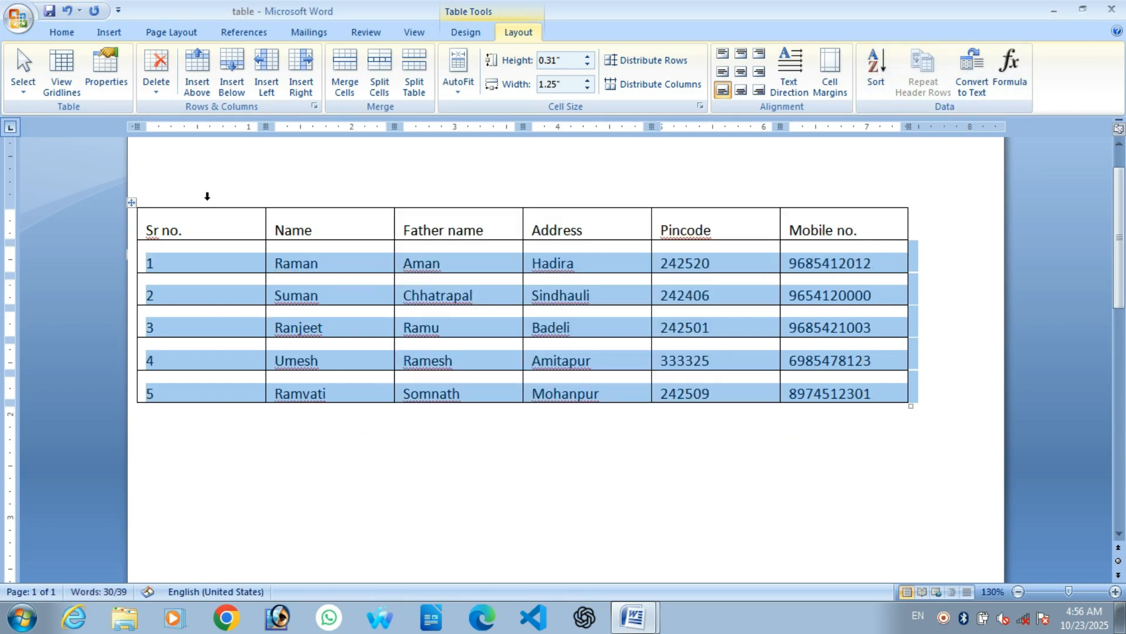
click(182, 260)
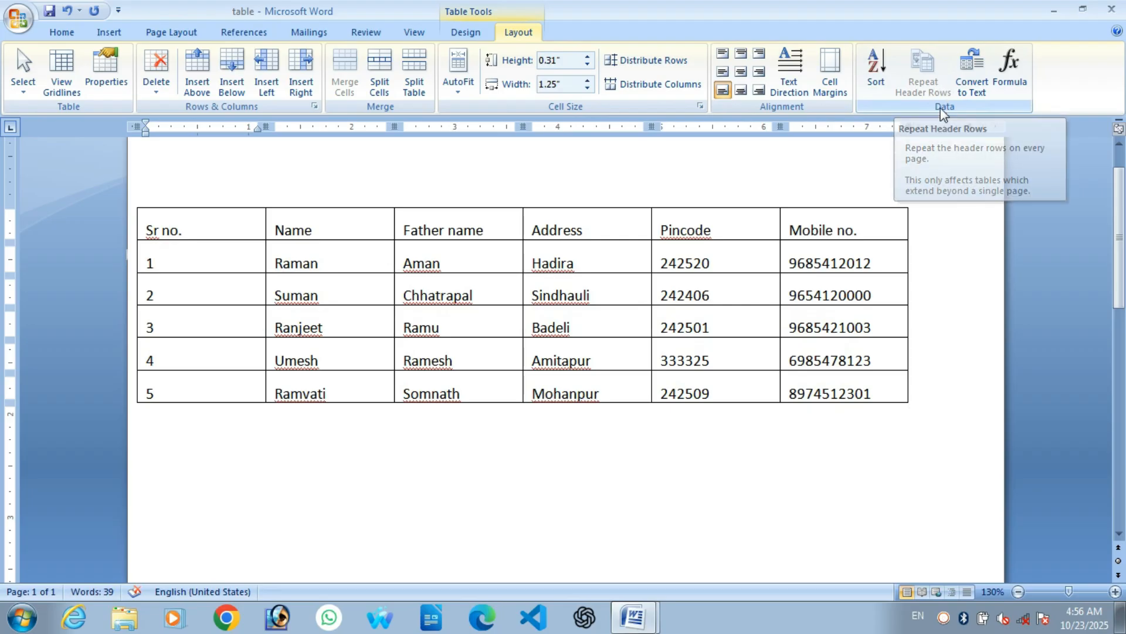
click(141, 231)
drag(168, 231, 829, 230)
click(235, 252)
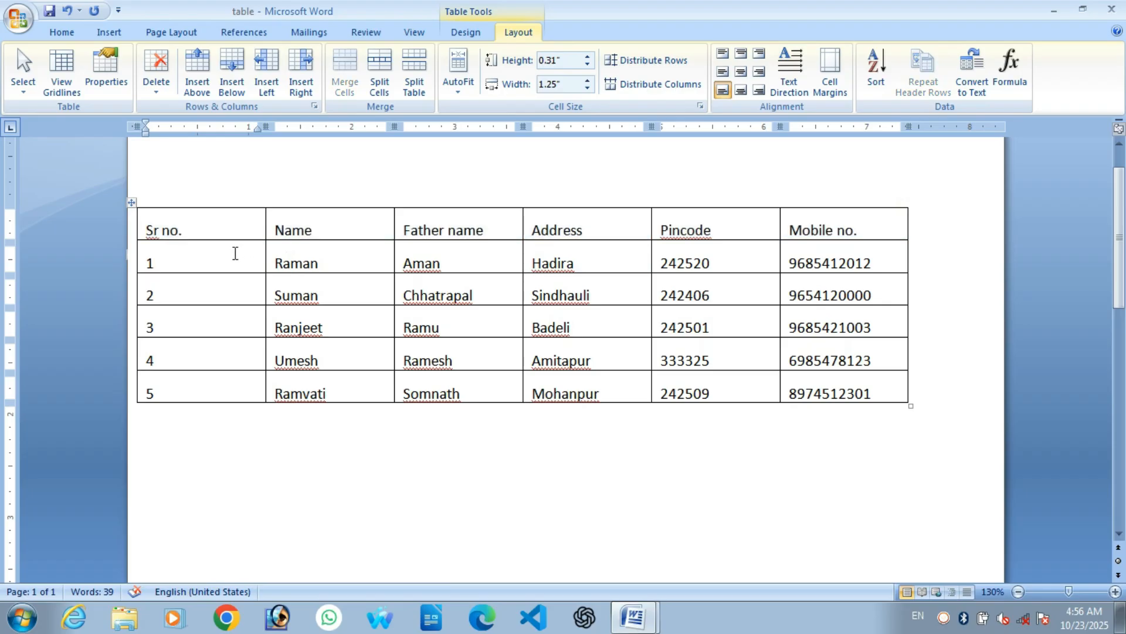
Step: Append empty rows after the last data row until the table extends well onto the second page
click(893, 389)
key(Tab)
key(Tab)
key(Tab)
key(Tab)
key(Tab)
key(Tab)
key(Tab)
key(Tab)
key(Tab)
key(Tab)
key(Tab)
key(Tab)
key(Tab)
key(Tab)
key(Tab)
key(Tab)
key(Tab)
key(Tab)
key(Tab)
key(Tab)
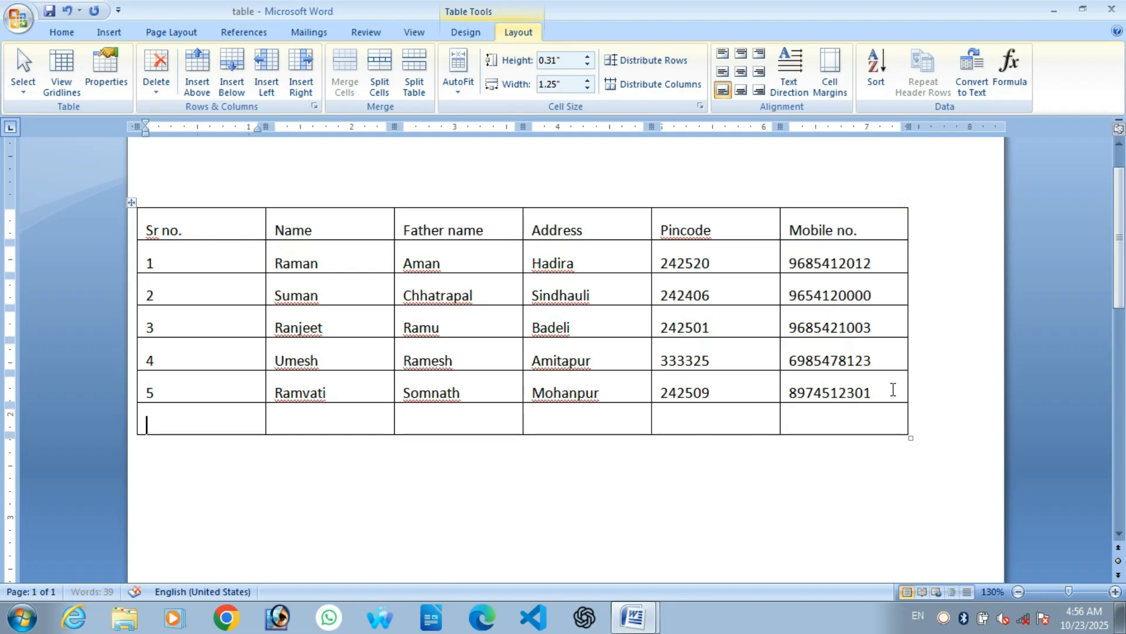
key(Tab)
key(Tab)
key(Tab)
key(Tab)
key(Tab)
key(Tab)
key(Tab)
key(Tab)
key(Tab)
key(Tab)
key(Tab)
key(Tab)
key(Tab)
key(Tab)
key(Tab)
key(Tab)
key(Tab)
key(Tab)
key(Tab)
key(Tab)
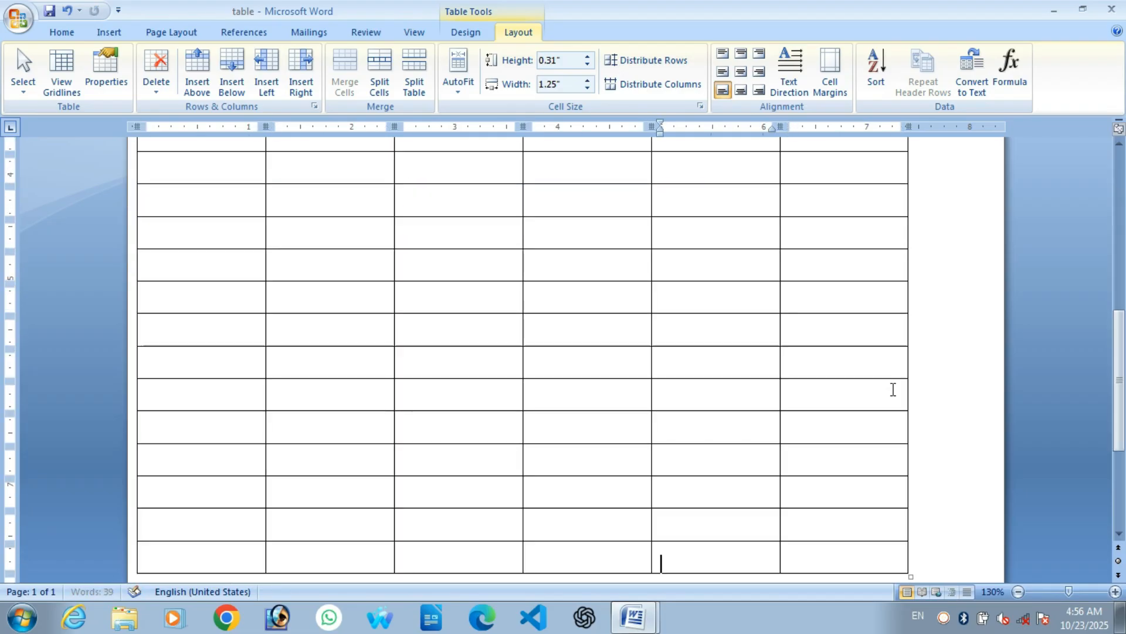
key(Tab)
key(Tab)
key(Tab)
key(Tab)
key(Tab)
key(Tab)
key(Tab)
key(Tab)
key(Tab)
key(Tab)
key(Tab)
key(Tab)
key(Tab)
key(Tab)
key(Tab)
key(Tab)
key(Tab)
key(Tab)
key(Tab)
key(Tab)
key(Tab)
key(Tab)
key(Tab)
key(Tab)
key(Tab)
key(Tab)
key(Tab)
key(Tab)
key(Tab)
key(Tab)
key(Tab)
key(Tab)
key(Tab)
key(Tab)
key(Tab)
key(Tab)
key(Tab)
key(Tab)
key(Tab)
key(Tab)
Step: Turn on Repeat Header Rows for the table's first row and check the header on the second page
scroll(893, 389, up, 10)
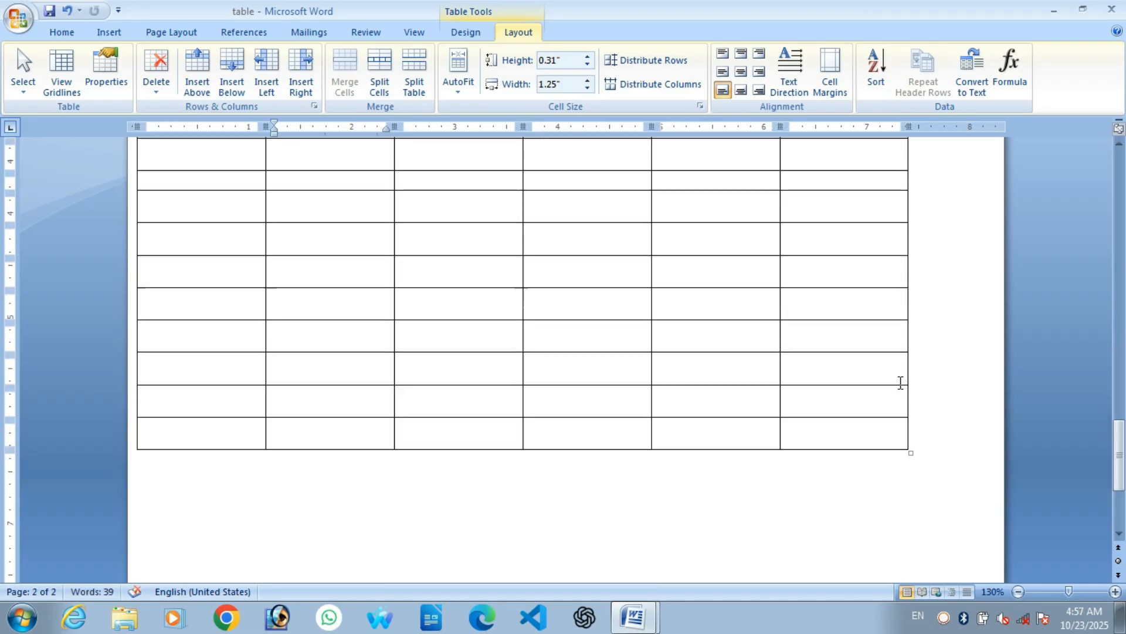
scroll(847, 390, up, 3)
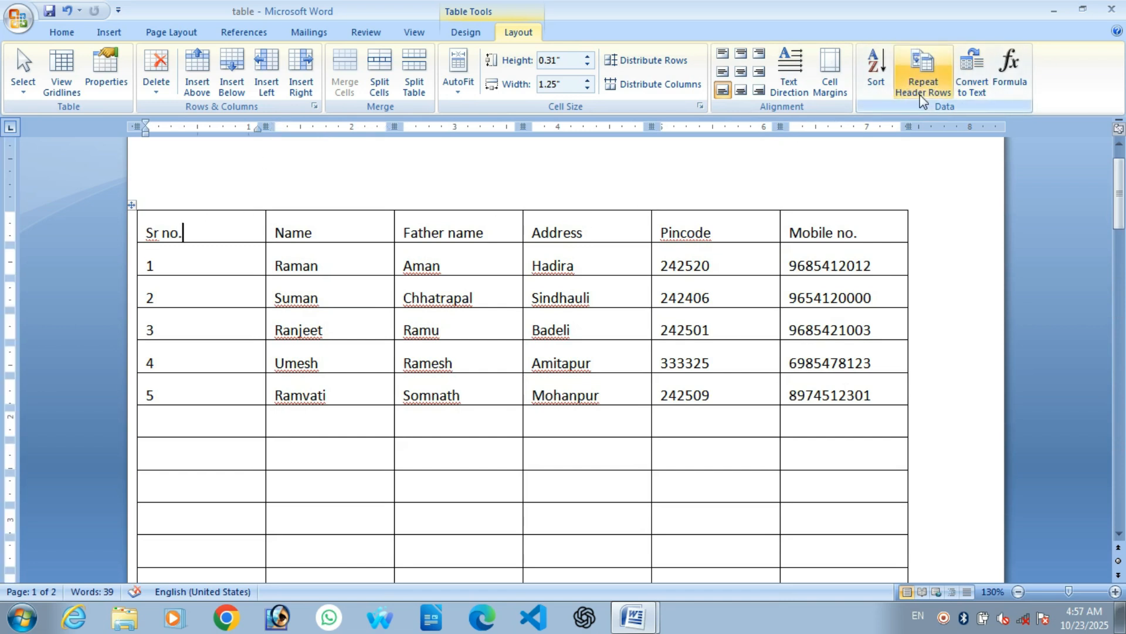
scroll(679, 418, down, 15)
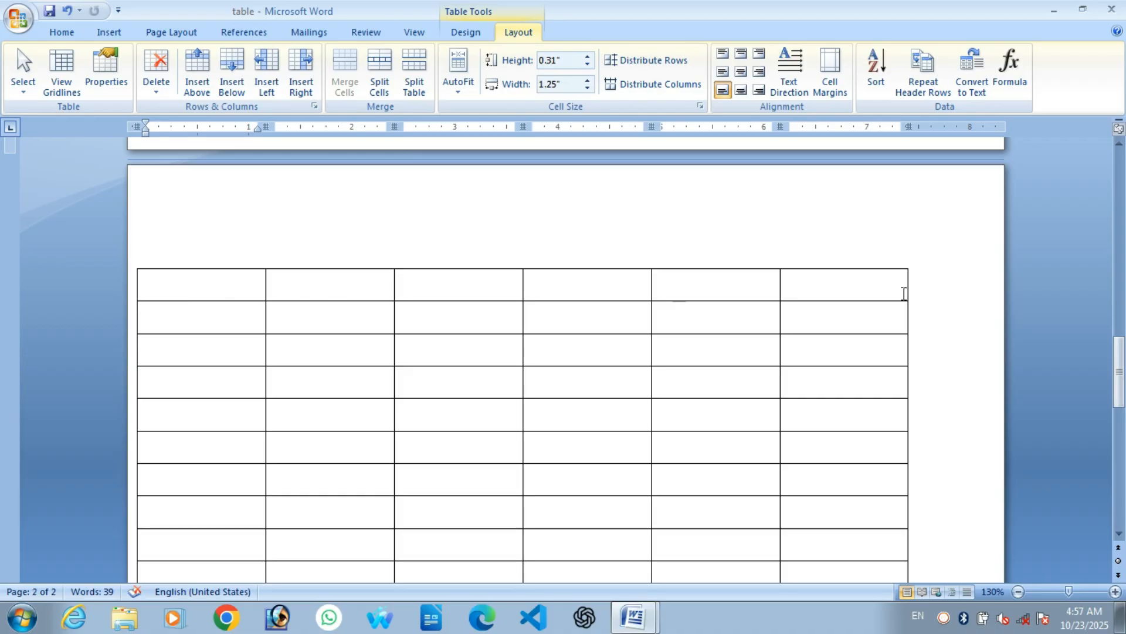
scroll(766, 337, up, 10)
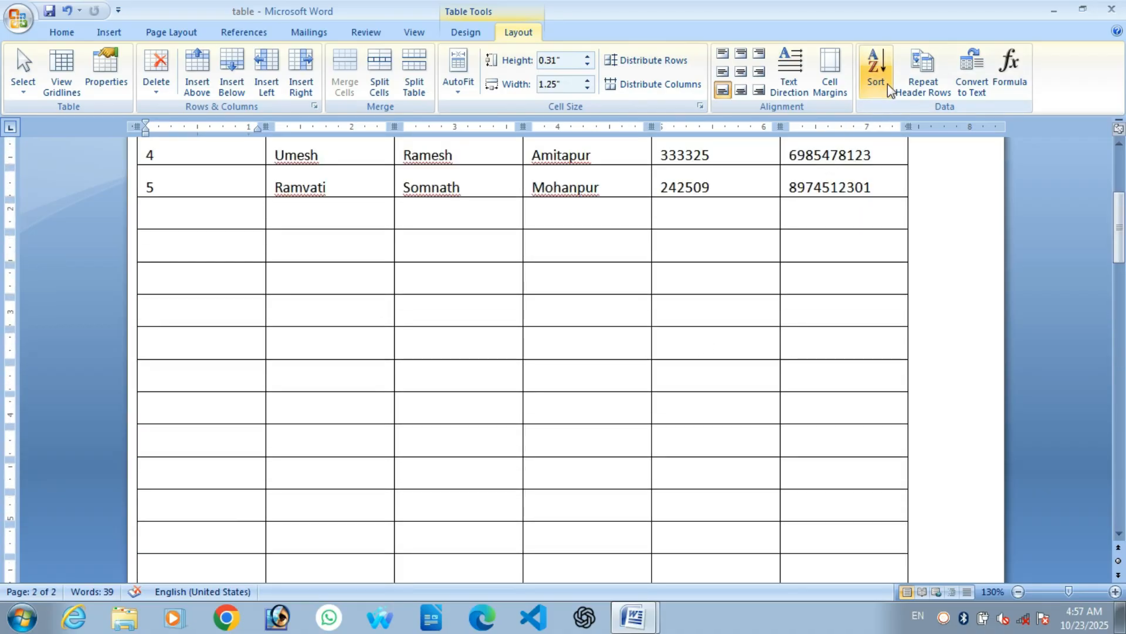
click(913, 82)
scroll(563, 364, down, 6)
scroll(523, 392, down, 8)
scroll(377, 359, up, 12)
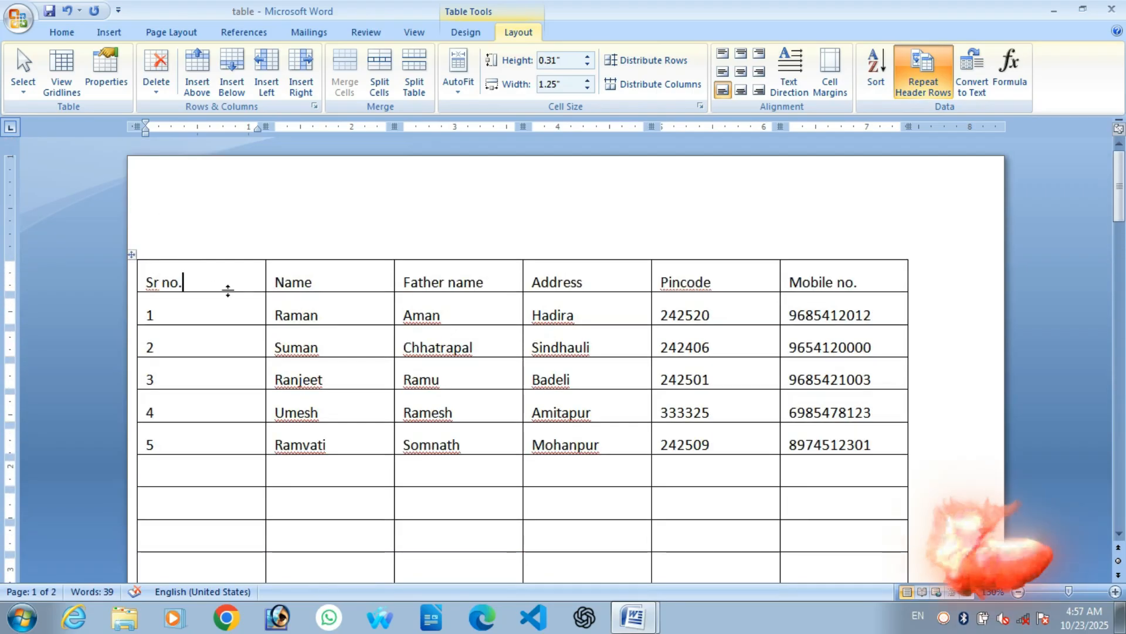
Step: Append more empty rows at the end of the table until it has rows on a third page
scroll(393, 340, down, 15)
scroll(452, 351, down, 5)
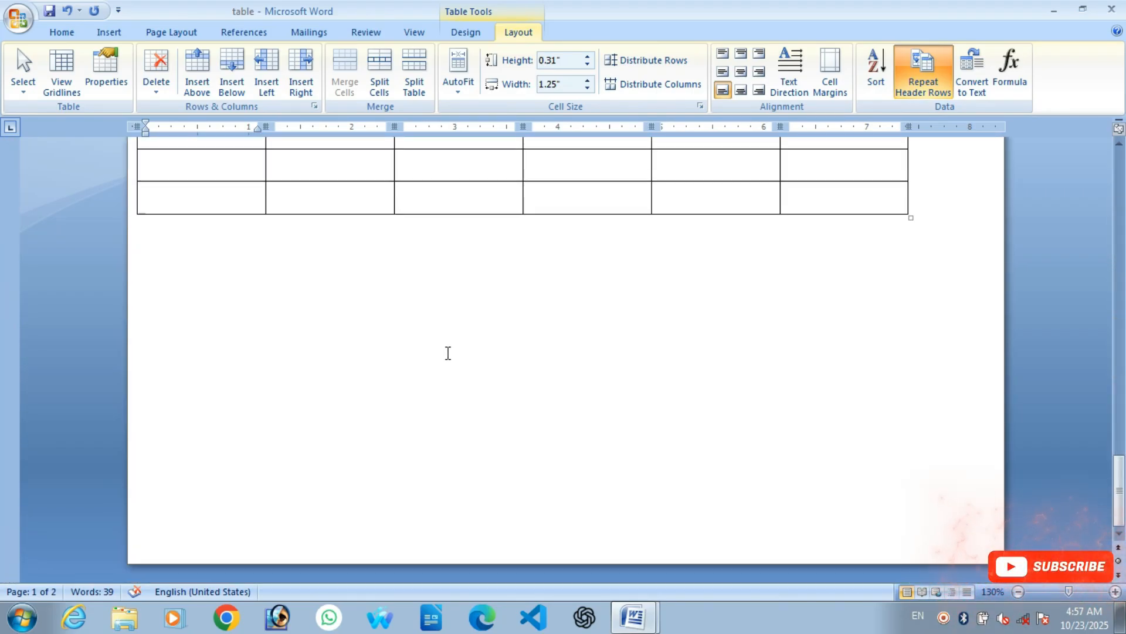
scroll(442, 352, up, 4)
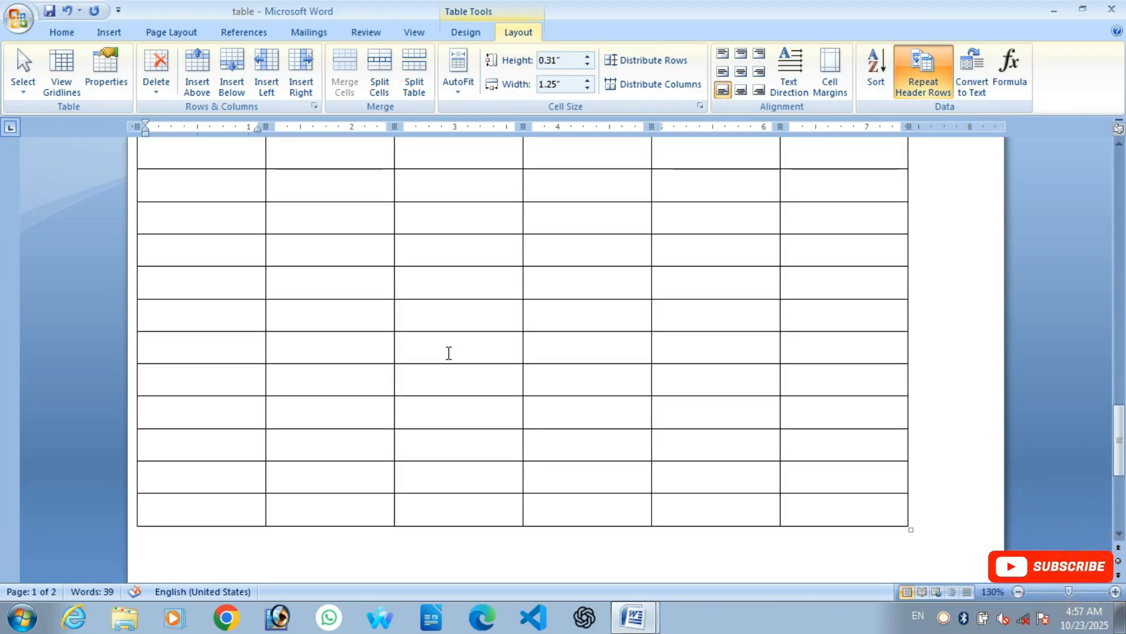
click(878, 511)
key(Tab)
key(Tab)
key(Tab)
key(Tab)
key(Tab)
key(Tab)
key(Tab)
key(Tab)
key(Tab)
key(Tab)
key(Tab)
key(Tab)
key(Tab)
key(Tab)
key(Tab)
key(Tab)
key(Tab)
key(Tab)
key(Tab)
key(Tab)
key(Tab)
key(Tab)
key(Tab)
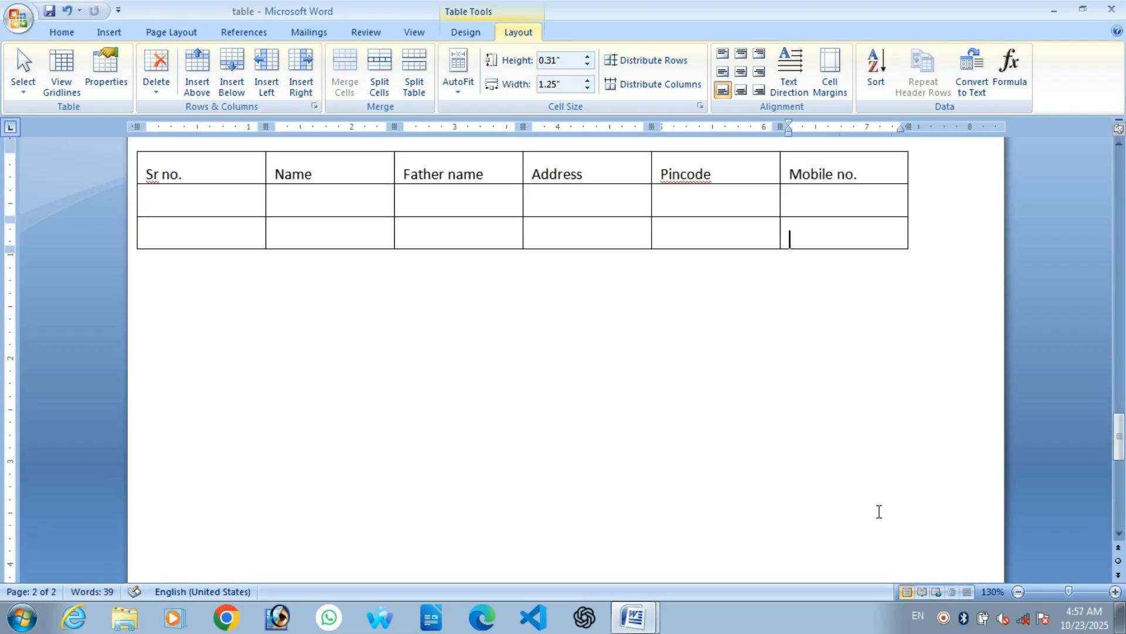
Step: Examine the repeated header across the table's pages and compare the Repeat Header Rows state in header and body cells
scroll(408, 379, up, 20)
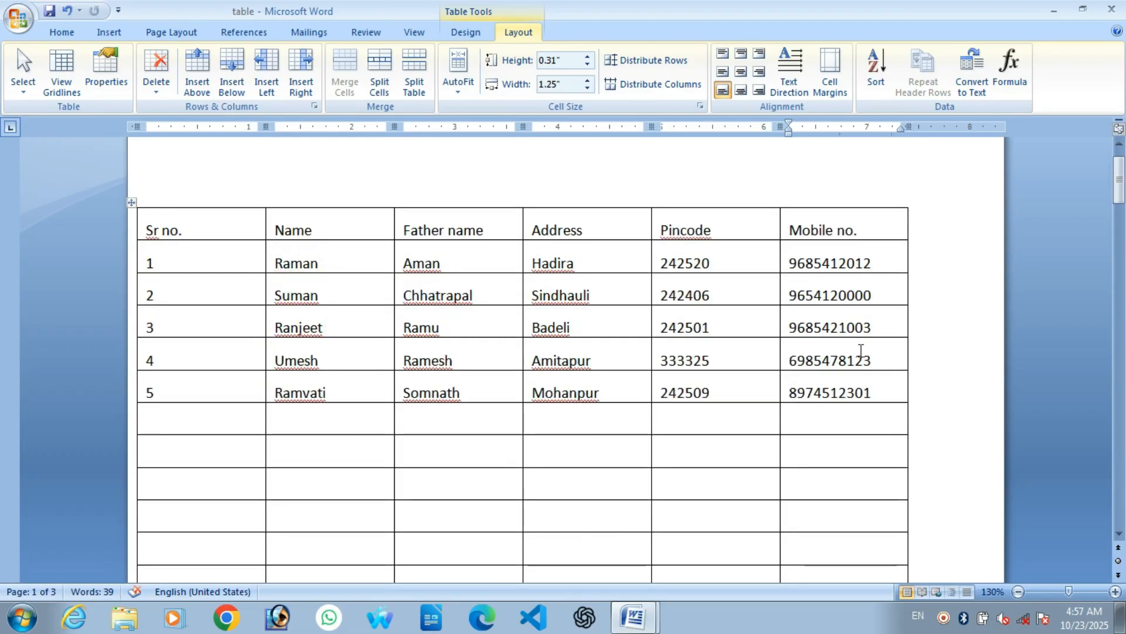
scroll(726, 375, down, 15)
scroll(405, 389, down, 5)
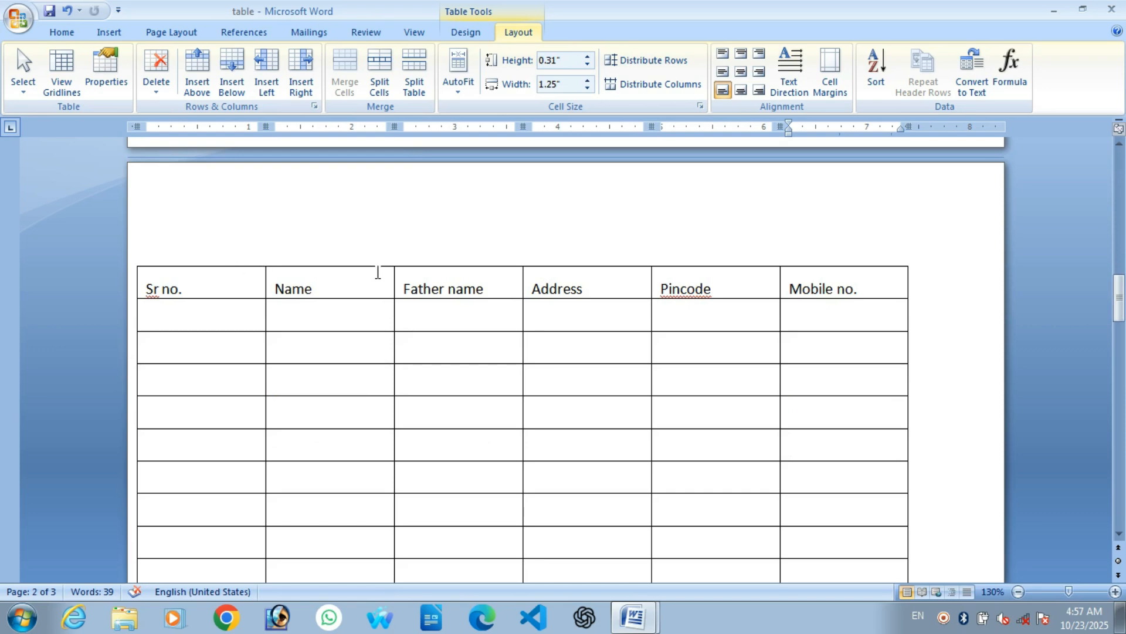
scroll(591, 311, up, 8)
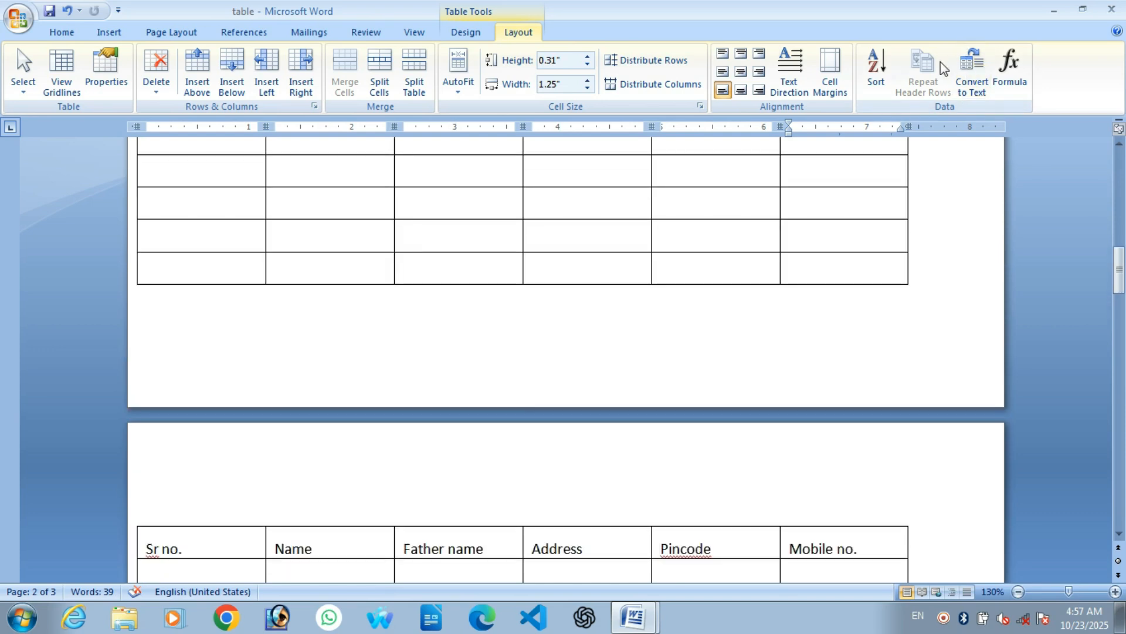
scroll(800, 299, up, 12)
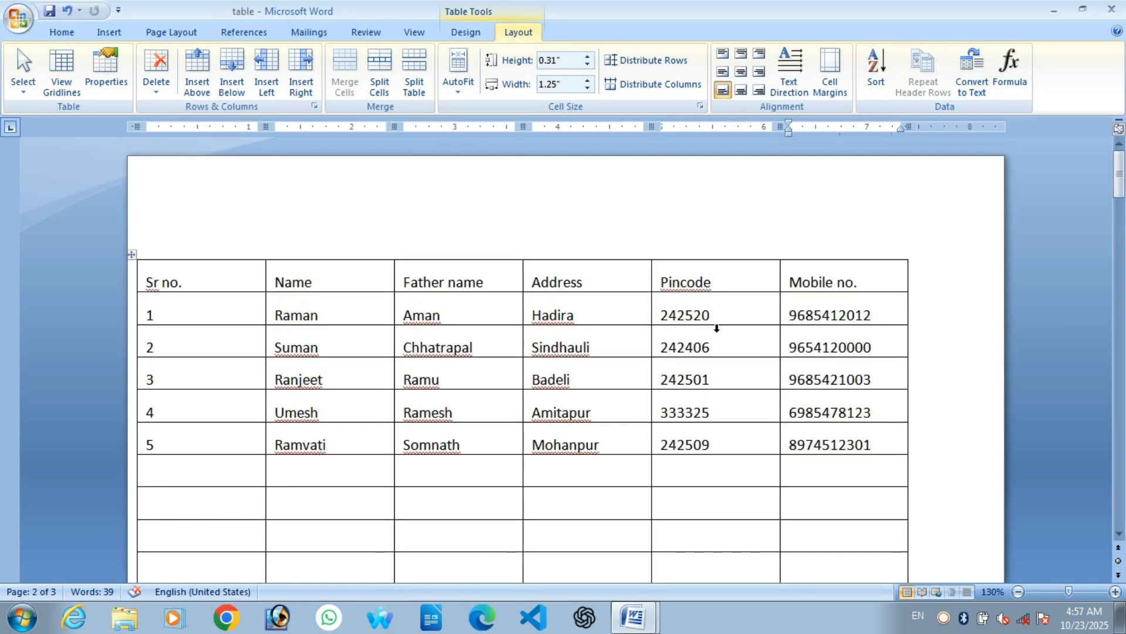
click(397, 382)
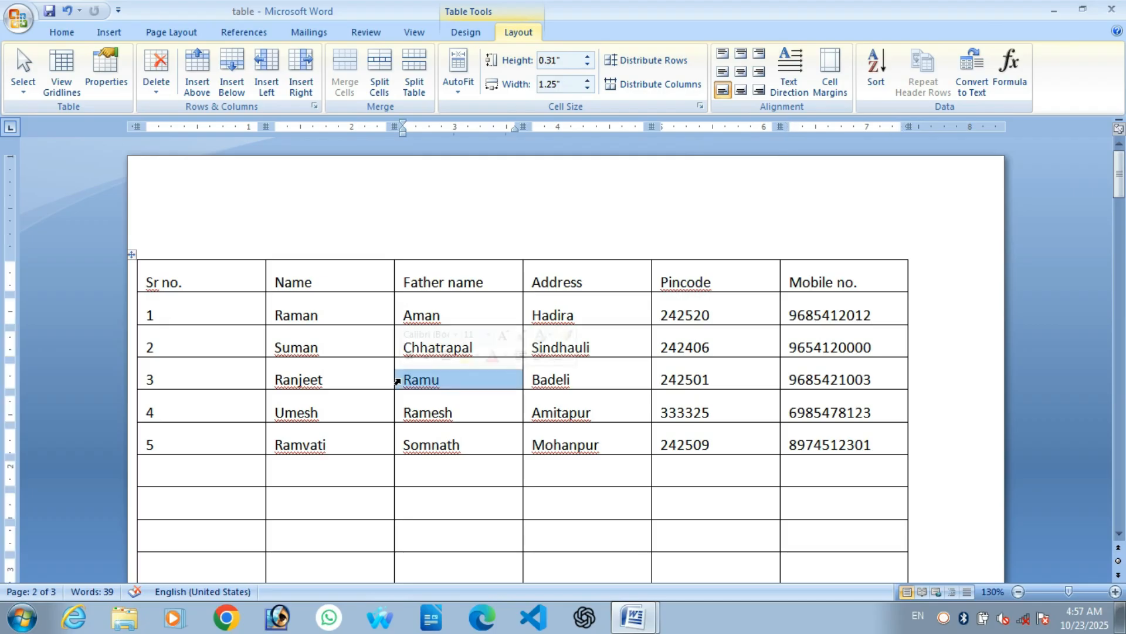
click(445, 413)
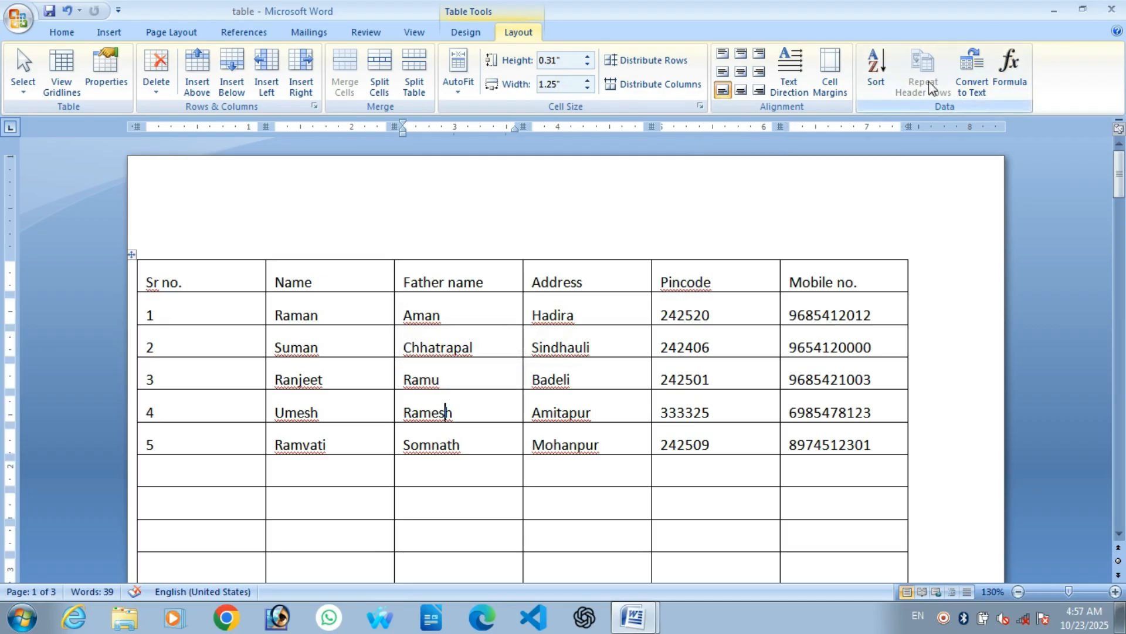
click(354, 270)
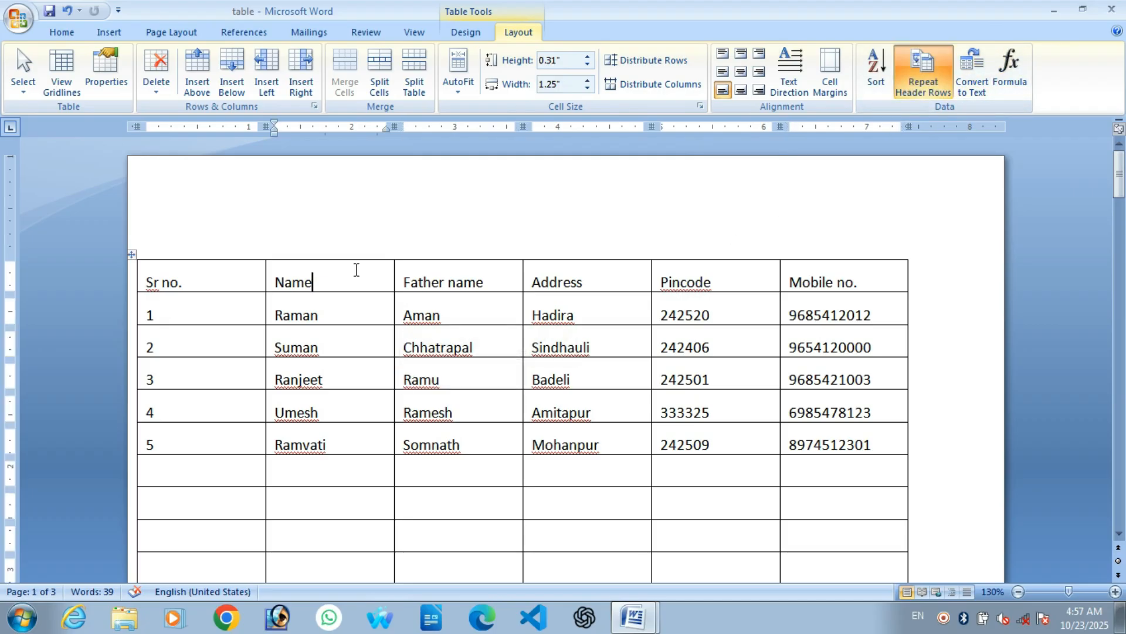
click(912, 82)
click(238, 283)
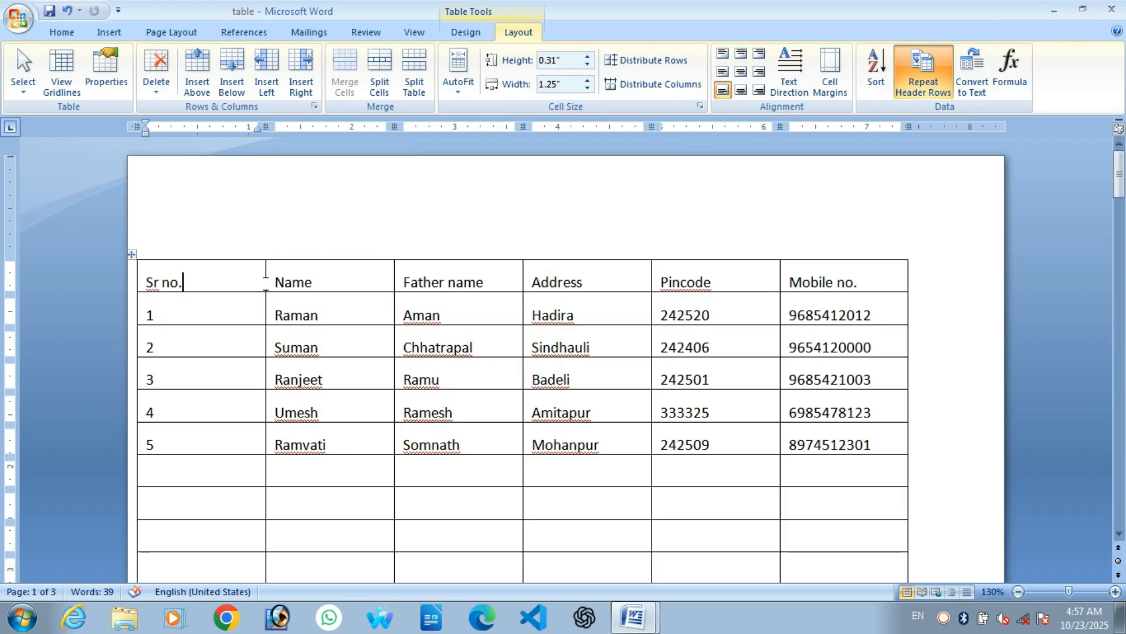
click(495, 306)
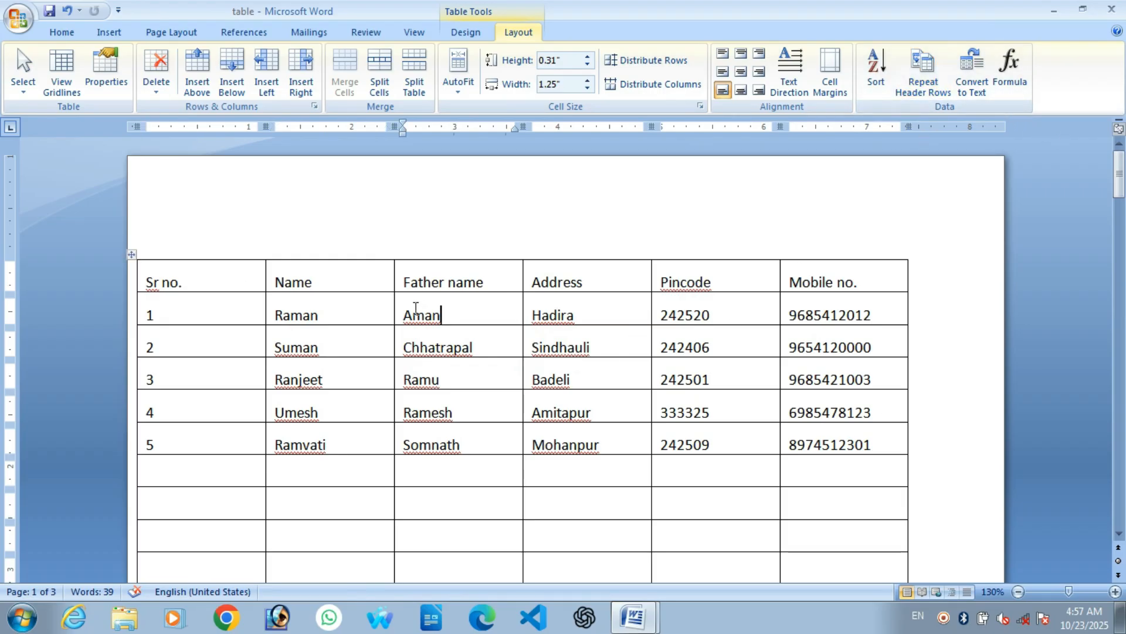
Step: Turn off Repeat Header Rows for the table's first row
click(201, 284)
click(934, 89)
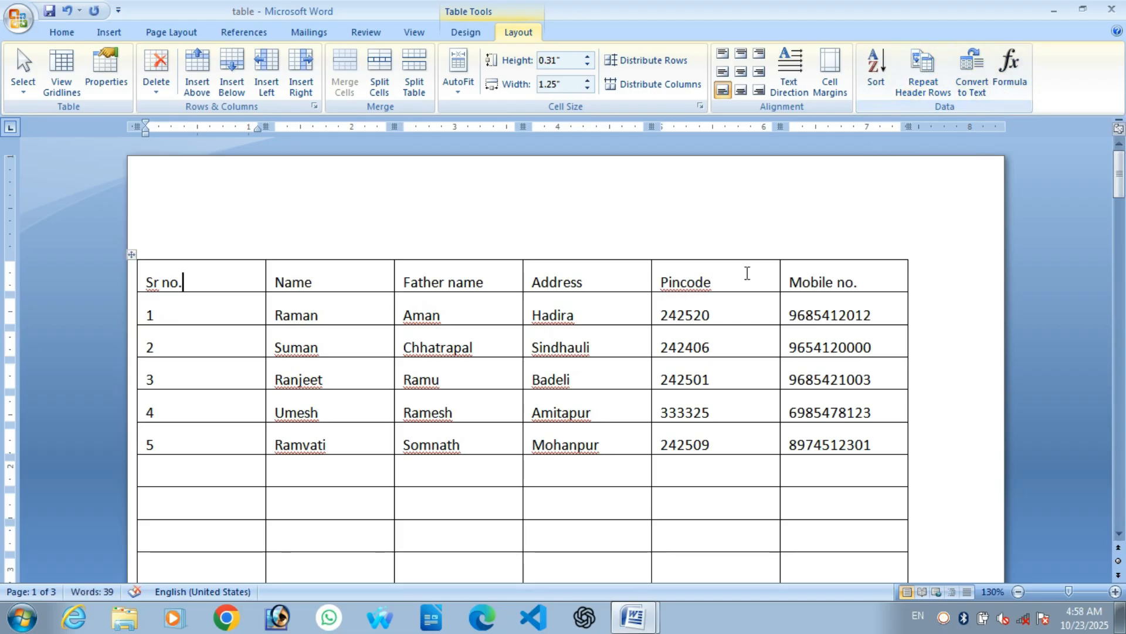
scroll(346, 405, down, 3)
scroll(345, 405, up, 3)
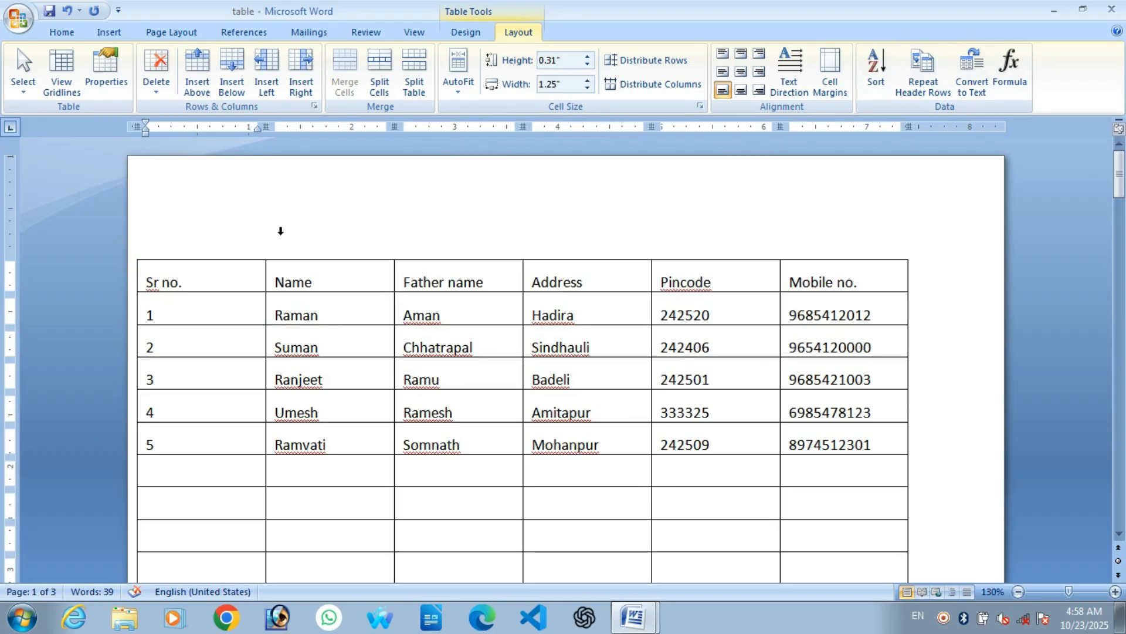
Step: Convert the whole table to text separated with tabs
click(132, 255)
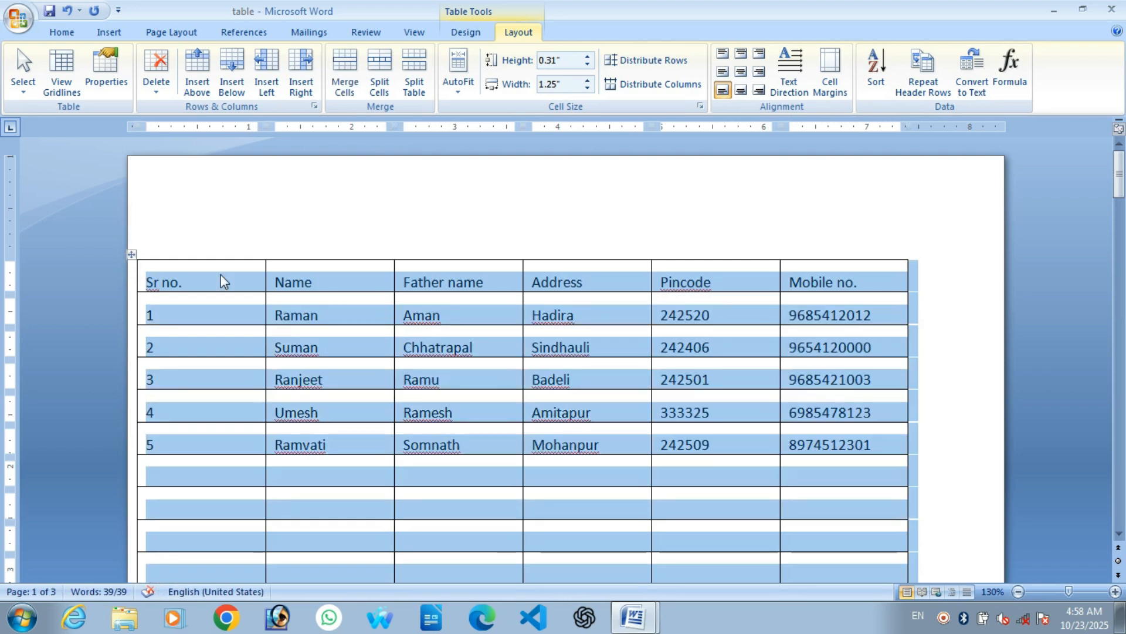
click(969, 94)
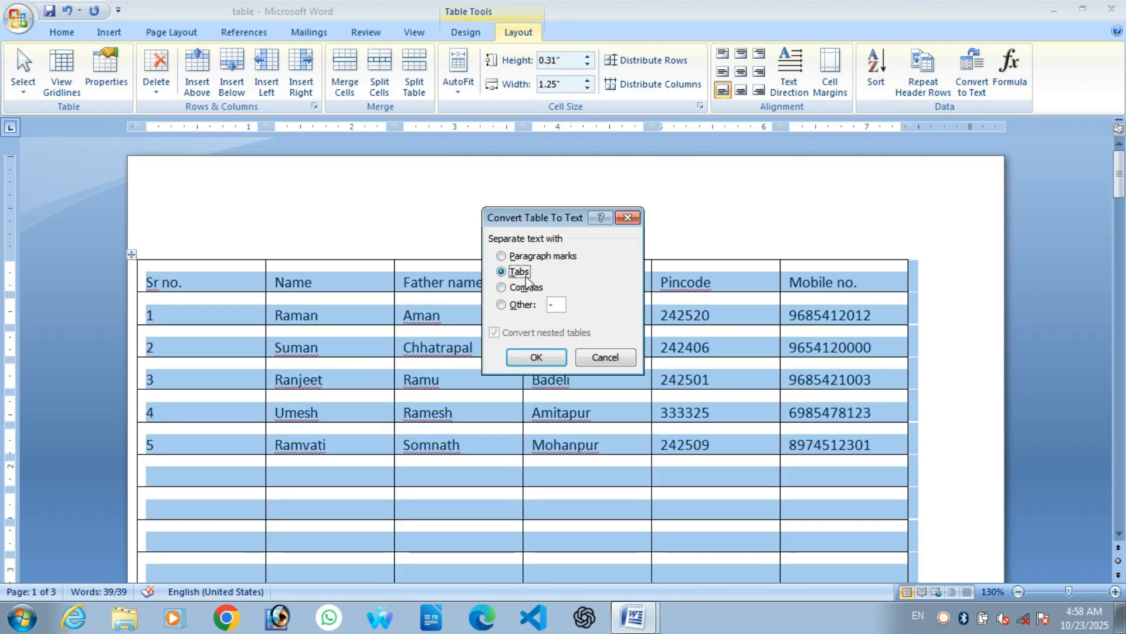
click(534, 358)
scroll(525, 362, down, 5)
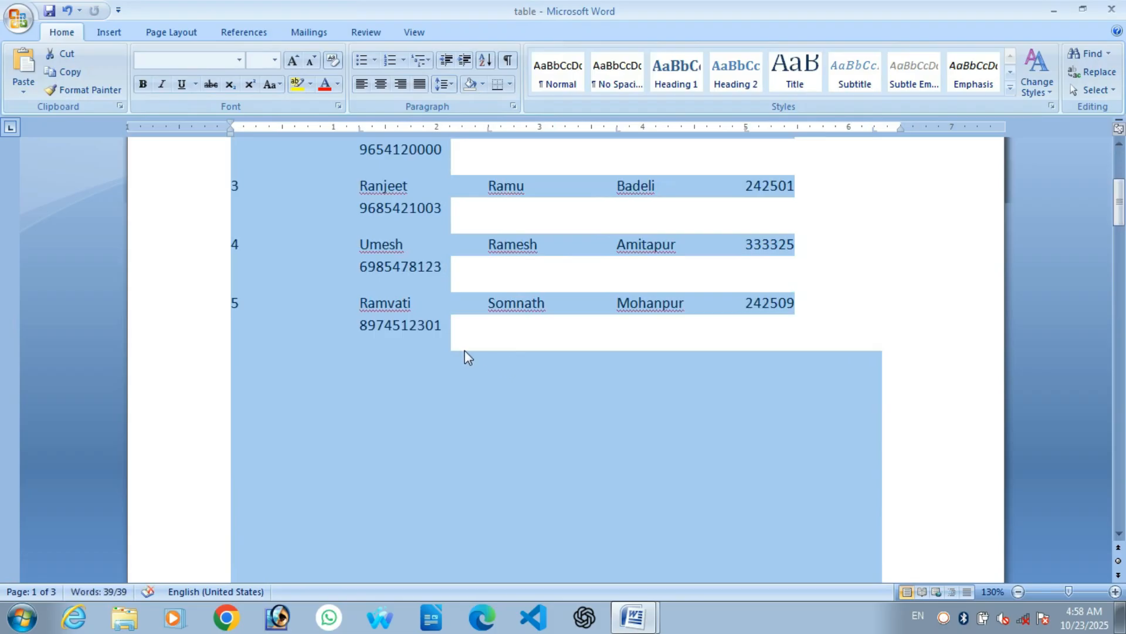
Step: Review the tab-separated text, then undo the conversion of the table to text
scroll(470, 352, up, 3)
click(471, 348)
scroll(471, 348, up, 3)
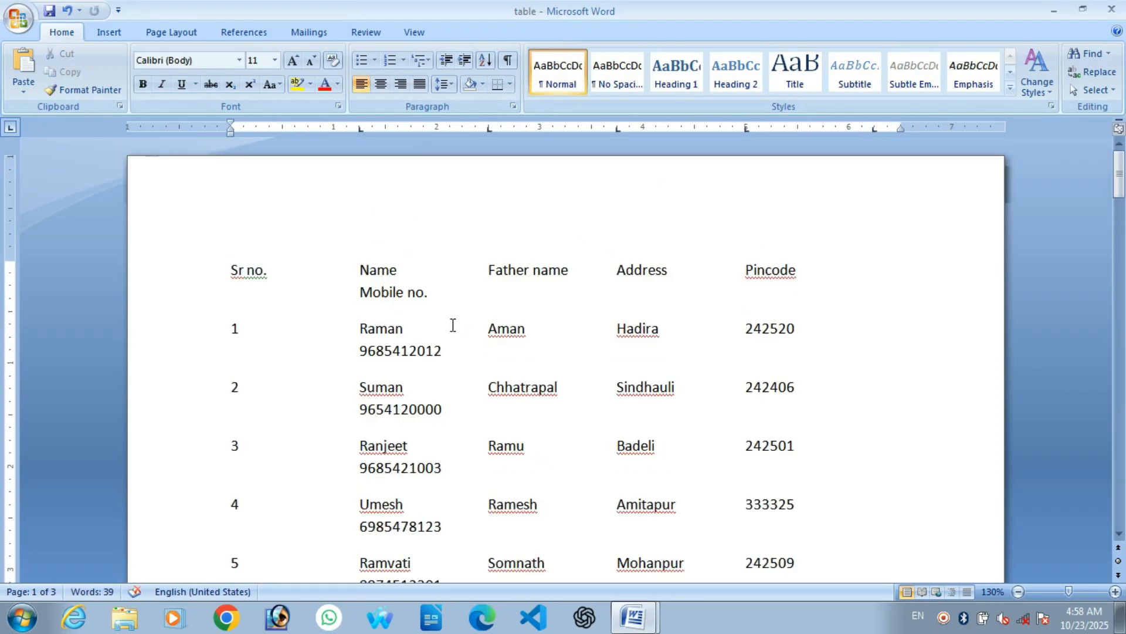
scroll(457, 334, down, 3)
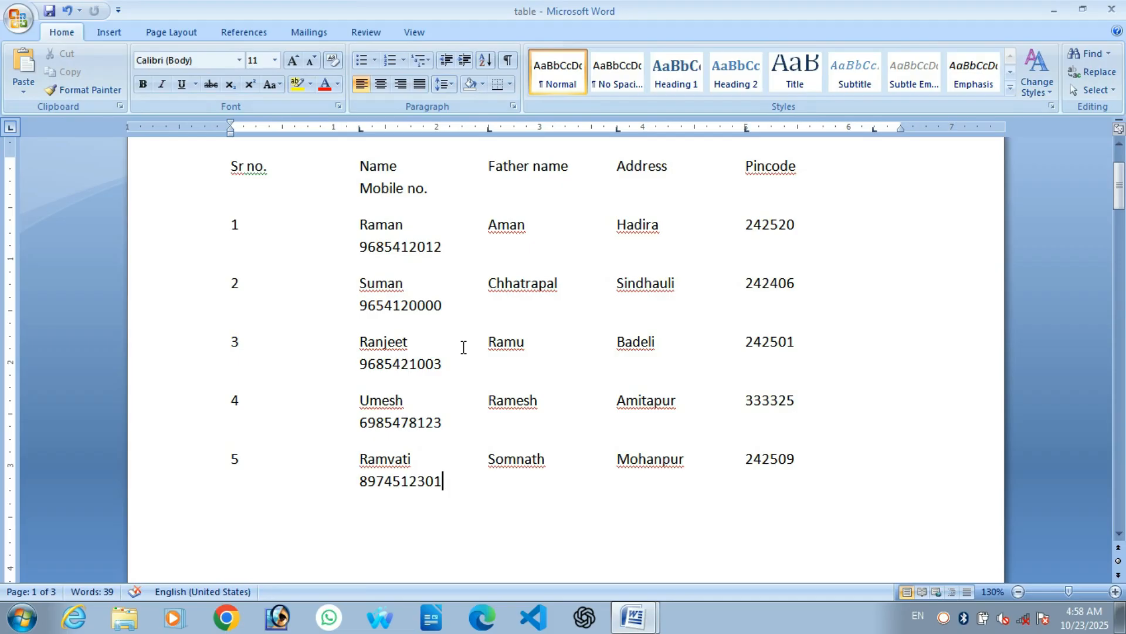
scroll(465, 348, down, 2)
scroll(446, 335, up, 5)
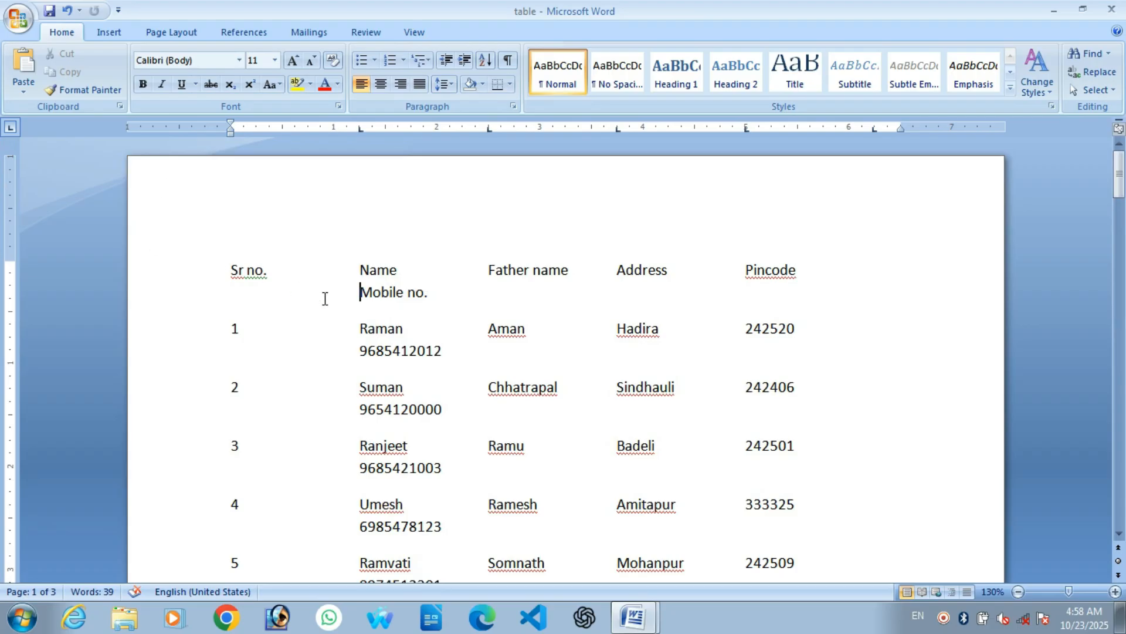
click(325, 293)
key(ctrl+z)
click(306, 315)
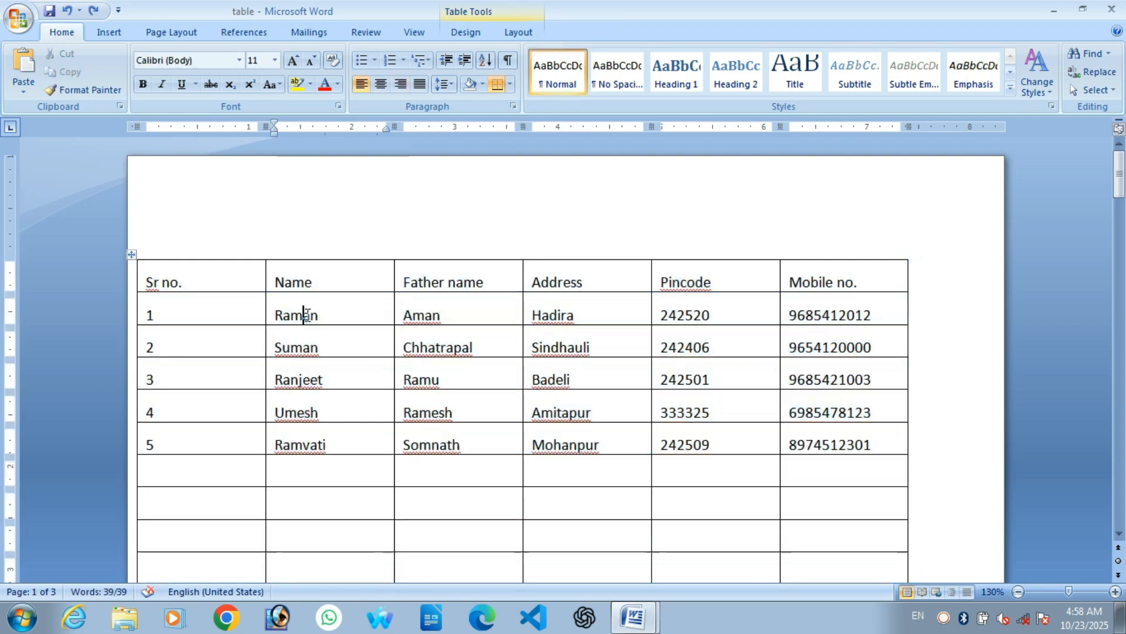
click(505, 34)
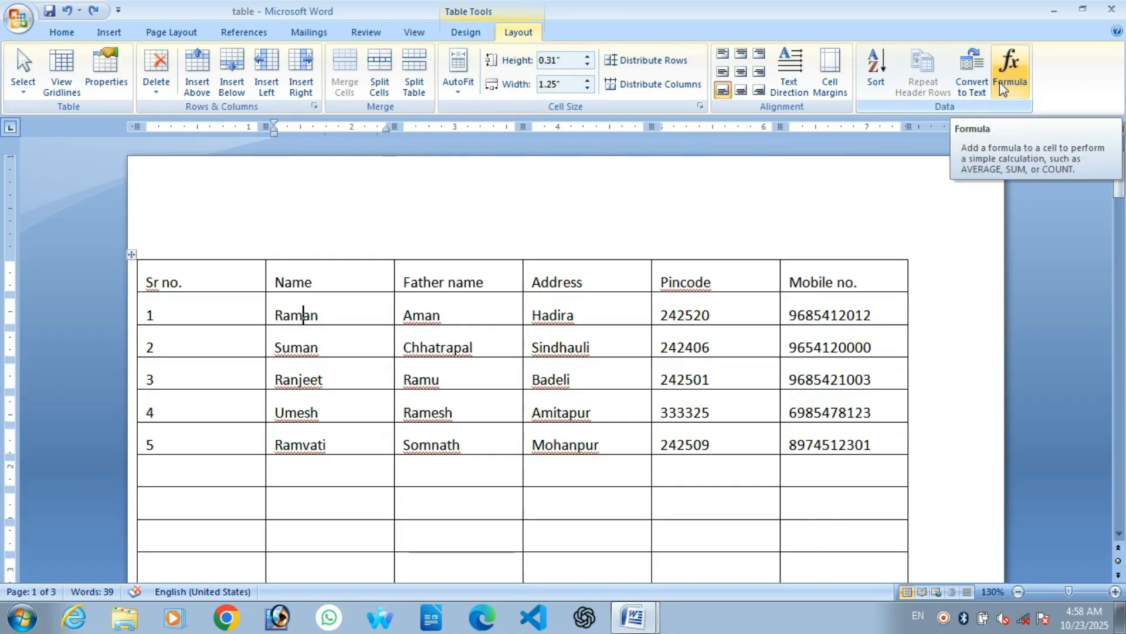
scroll(397, 297, down, 6)
scroll(401, 305, up, 5)
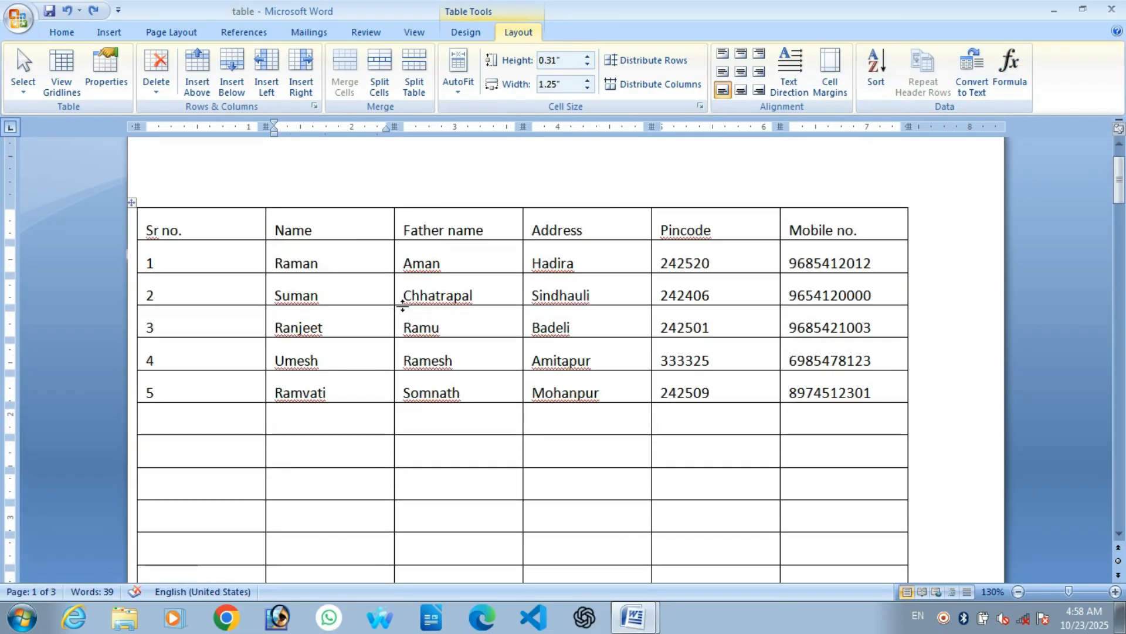
scroll(404, 305, up, 1)
scroll(405, 305, down, 18)
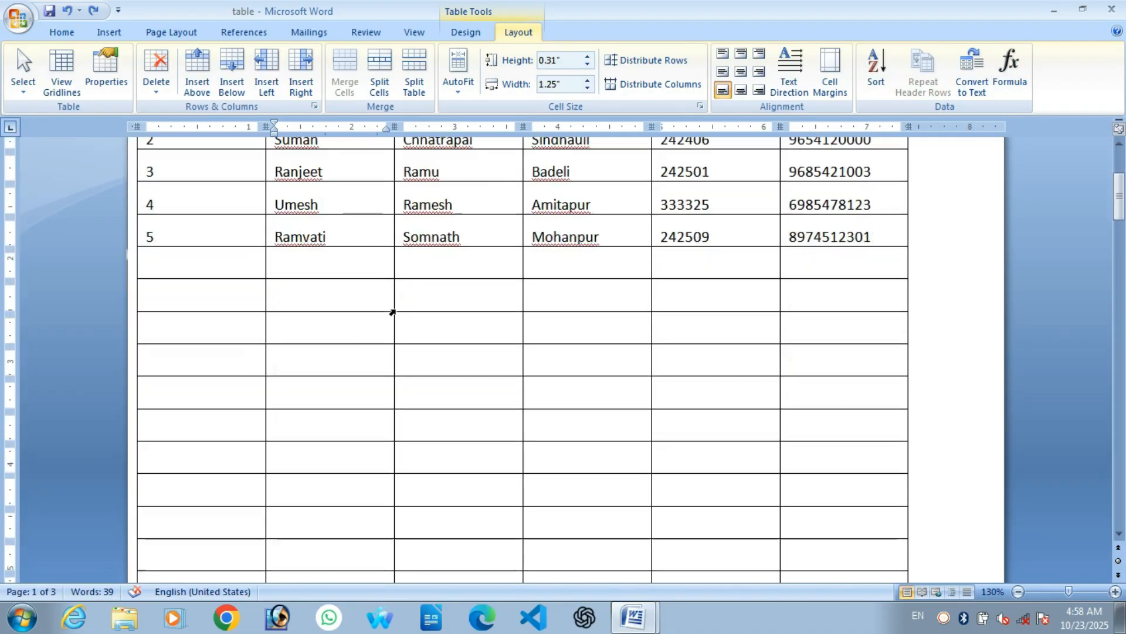
scroll(423, 329, up, 20)
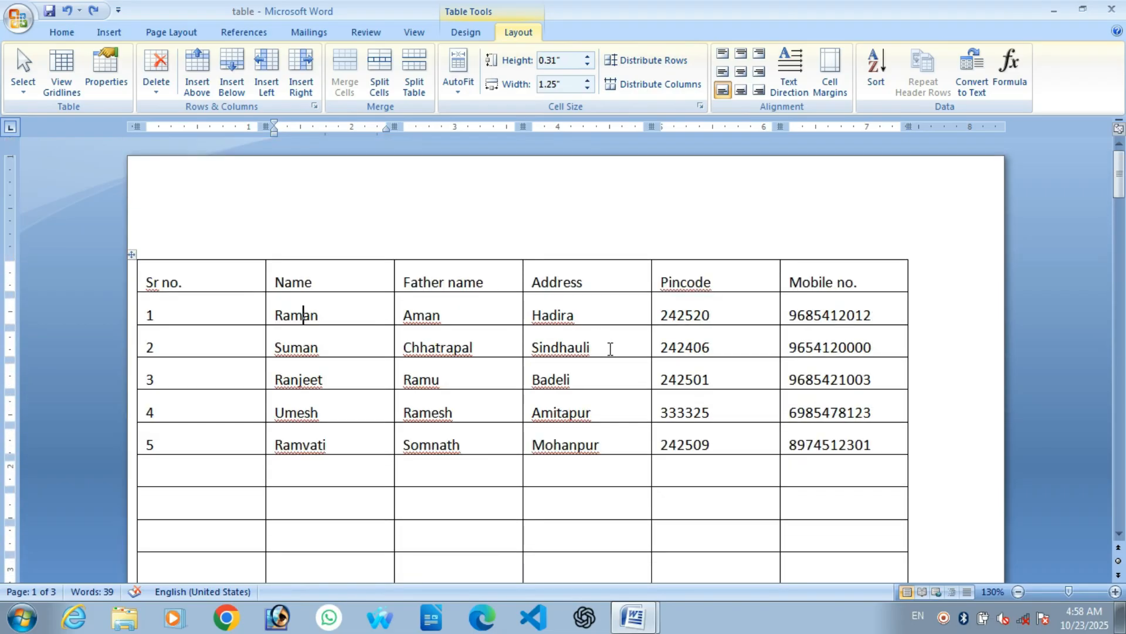
scroll(535, 432, down, 6)
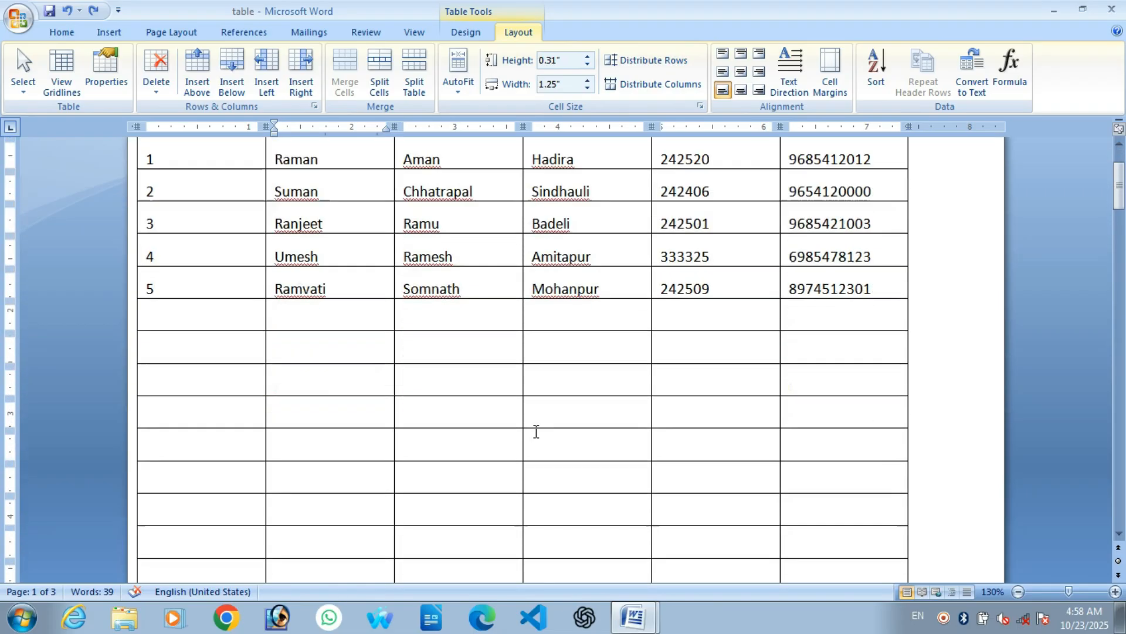
Step: Switch to Document2 and calculate the Mouse row's Total with the formula =product(left)
click(634, 619)
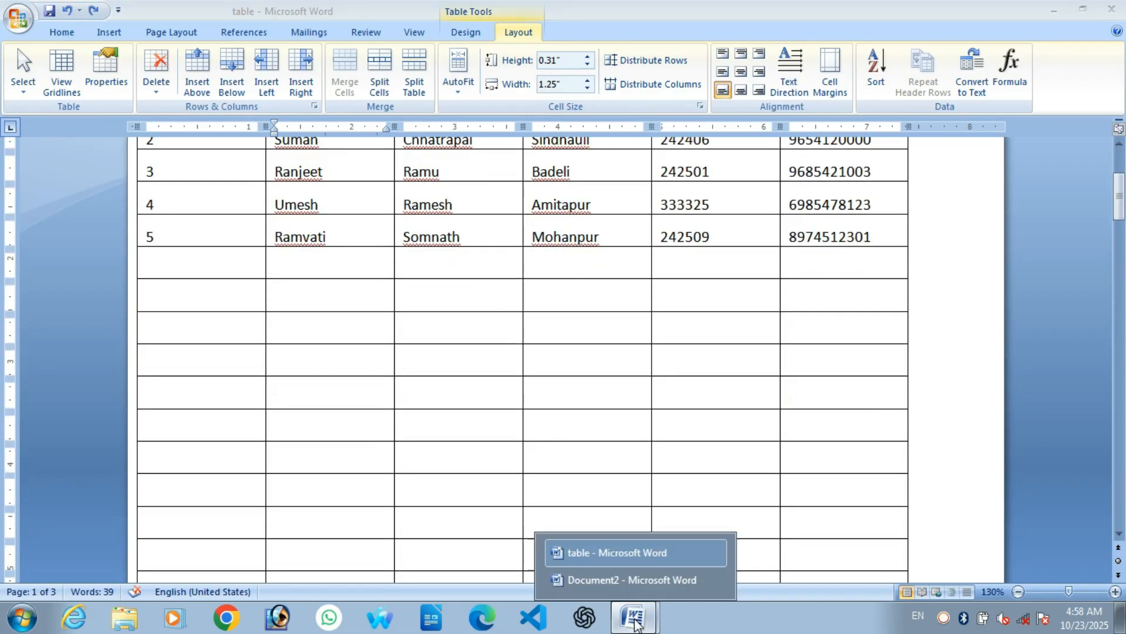
click(627, 580)
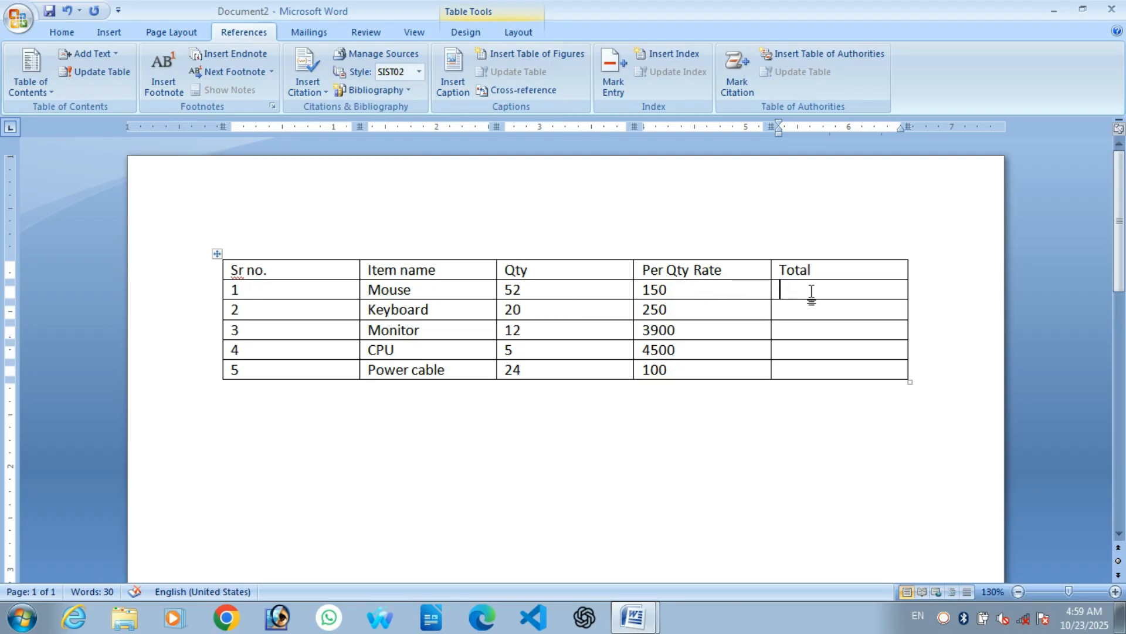
click(517, 31)
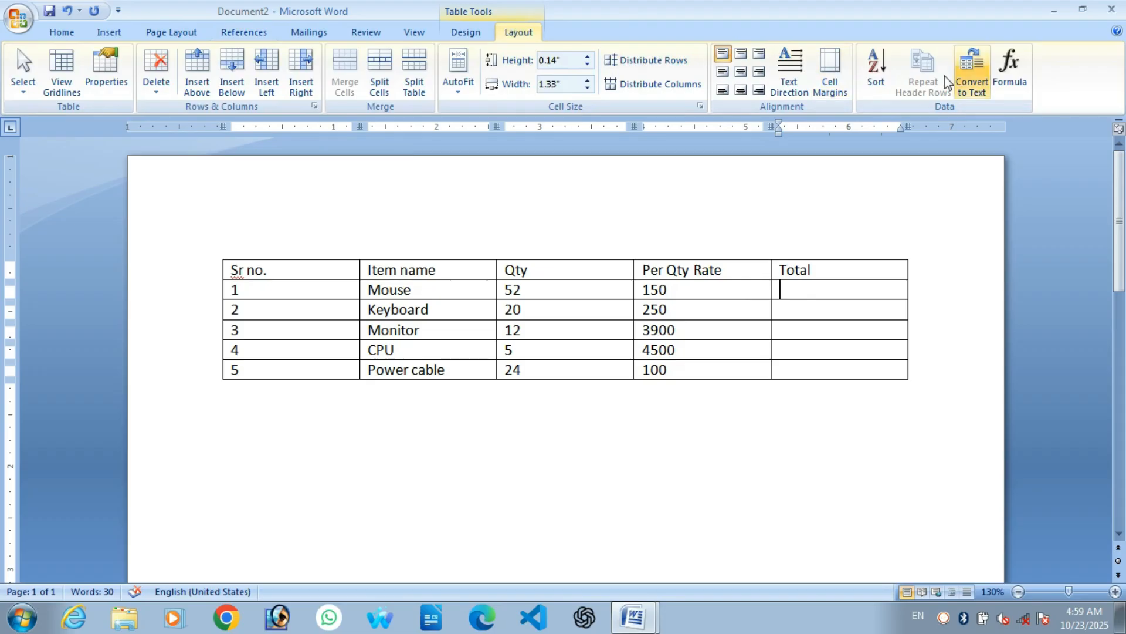
click(1005, 89)
drag(586, 221, 754, 391)
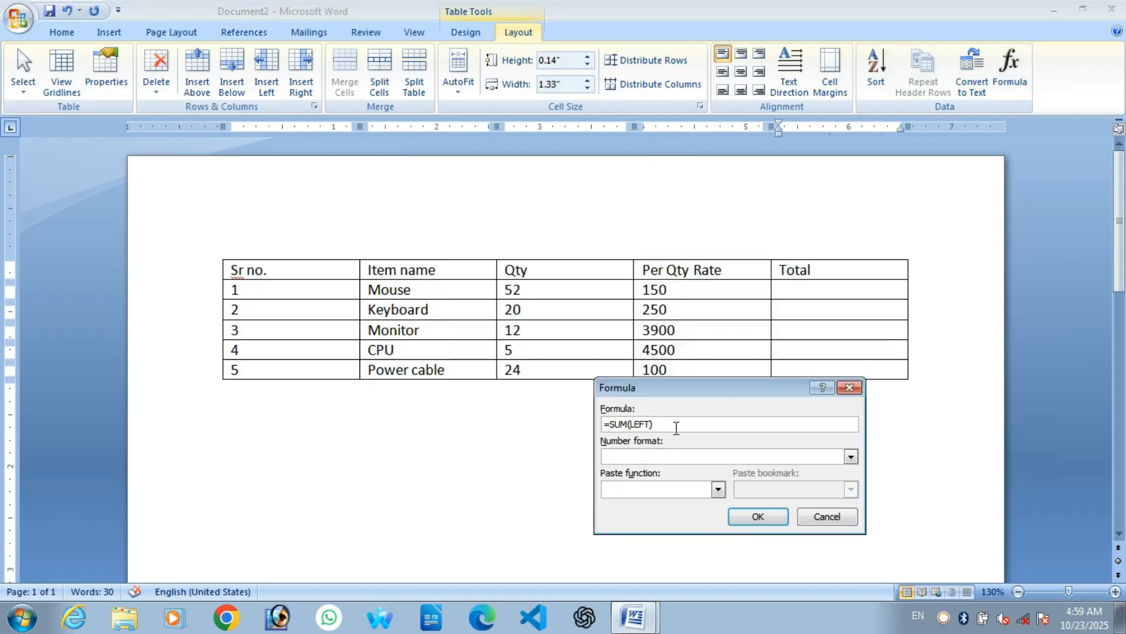
key(BackSpace)
key(BackSpace)
key(BackSpace)
key(BackSpace)
key(BackSpace)
key(BackSpace)
key(BackSpace)
key(BackSpace)
key(BackSpace)
key(BackSpace)
text(=)
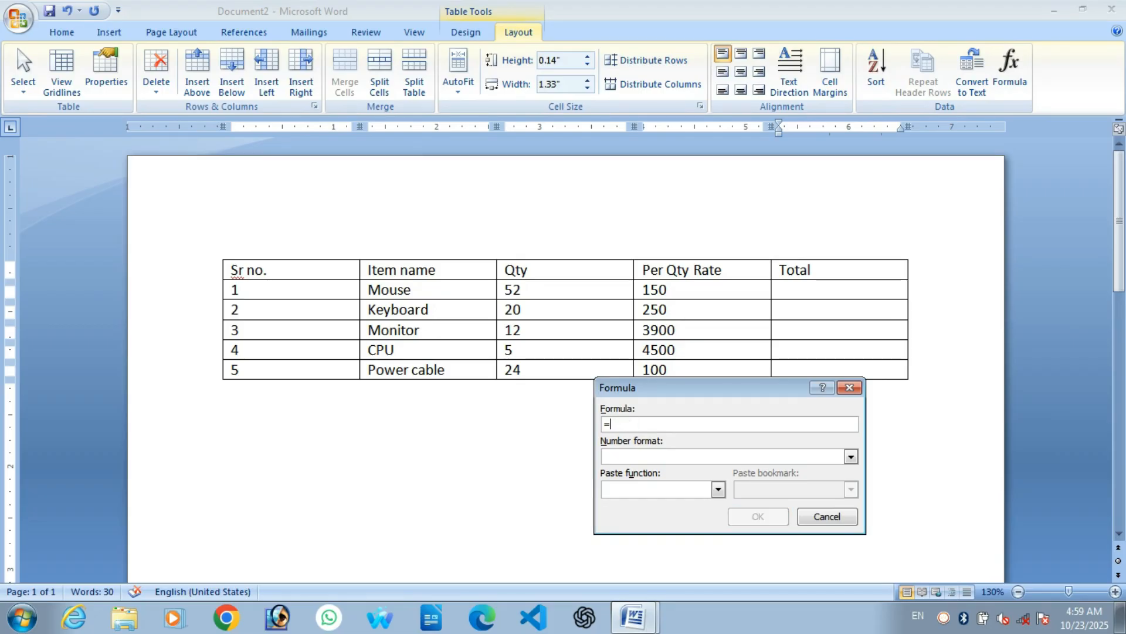
text(product()
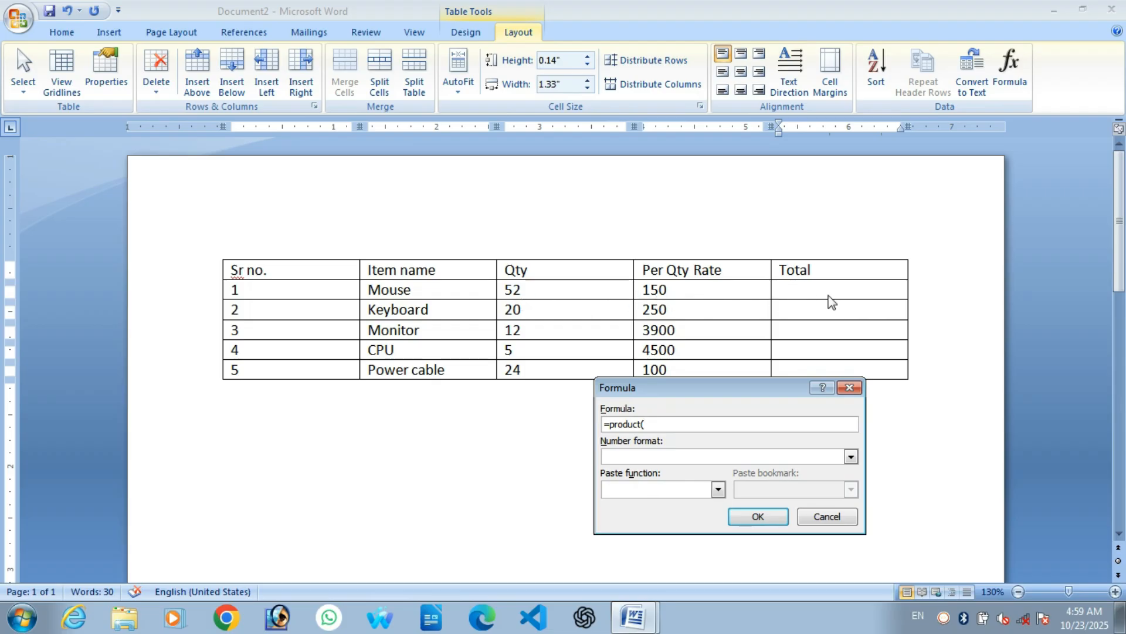
text(left)
click(759, 515)
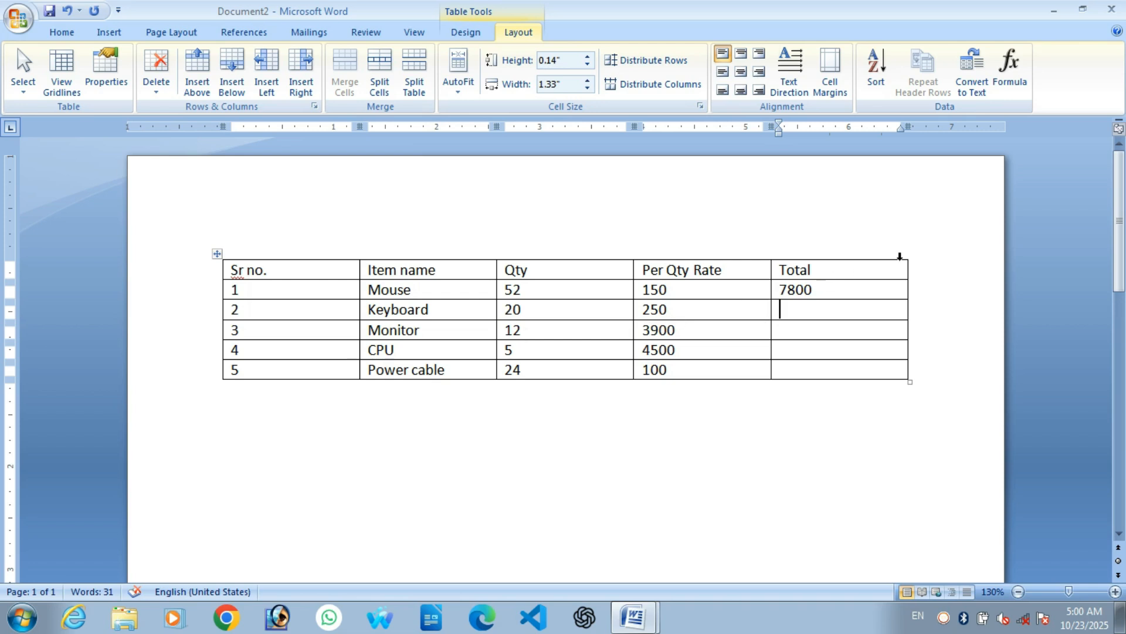
Step: Calculate the Keyboard row's Total with a PRODUCT formula over the cells to its left, replacing the suggested formula
click(1010, 75)
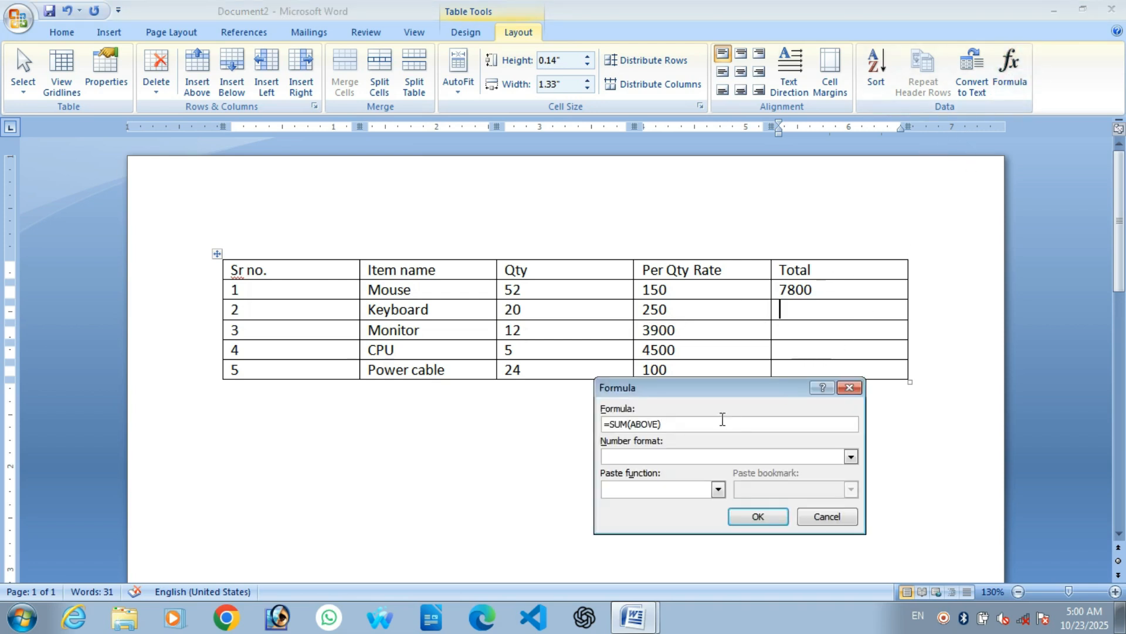
drag(668, 423, 562, 425)
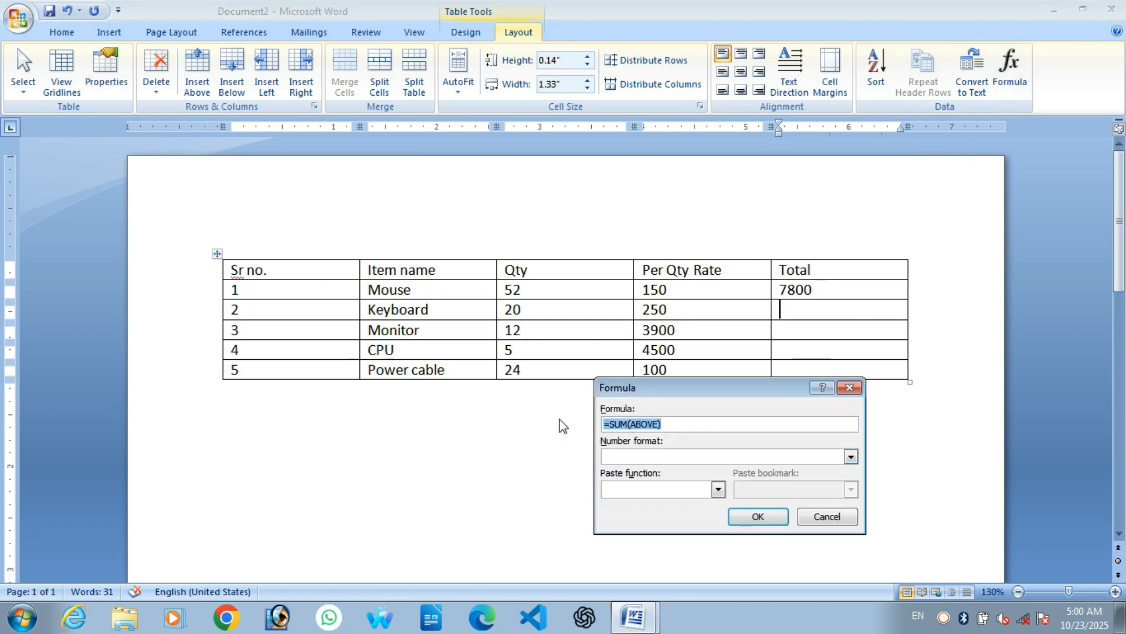
text(=pr)
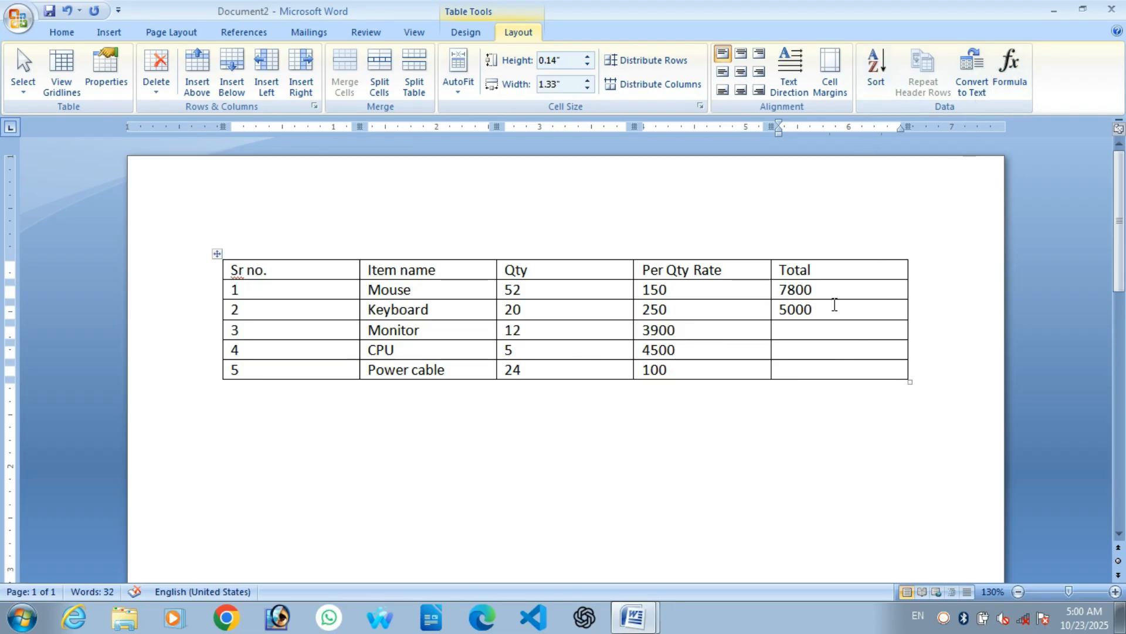
Step: Append an empty row below the Power cable row of the item table
drag(779, 288, 789, 351)
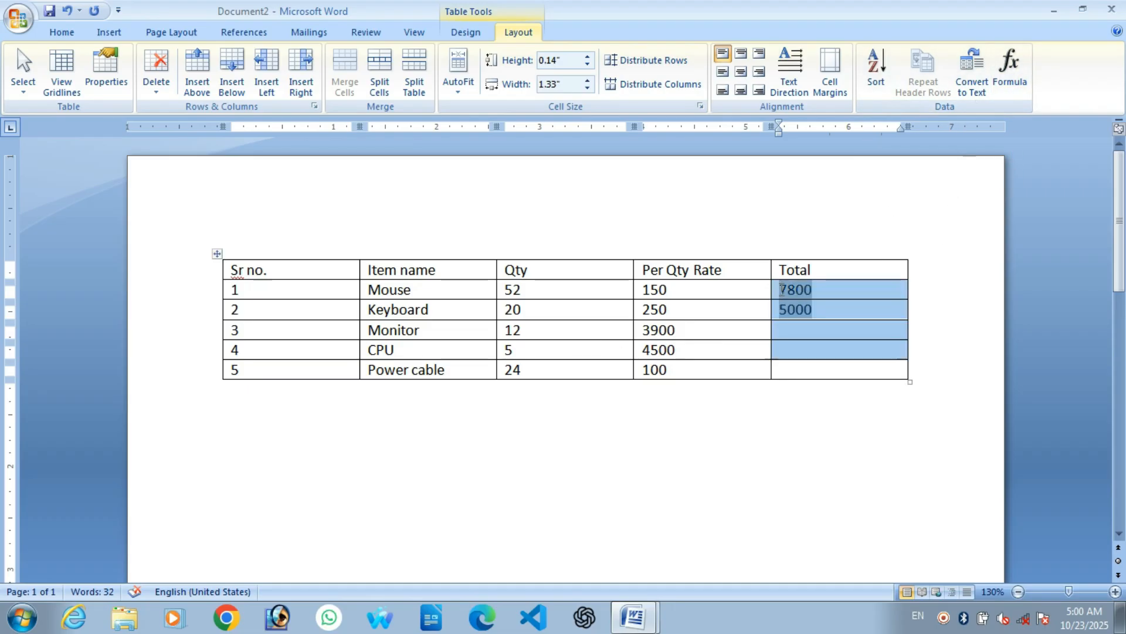
click(793, 369)
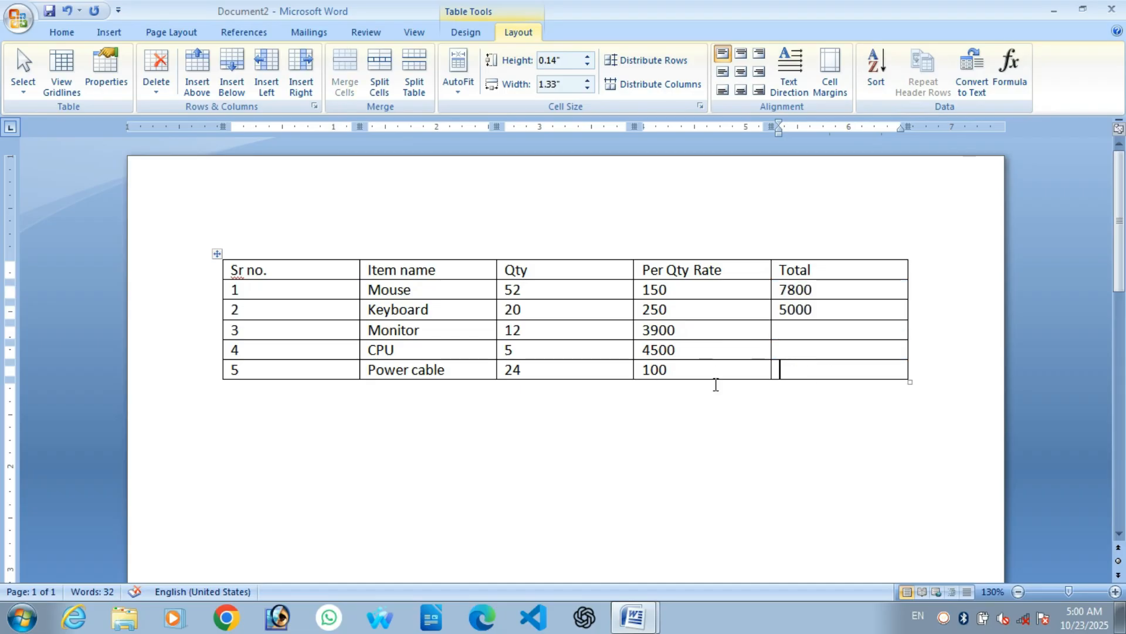
key(Tab)
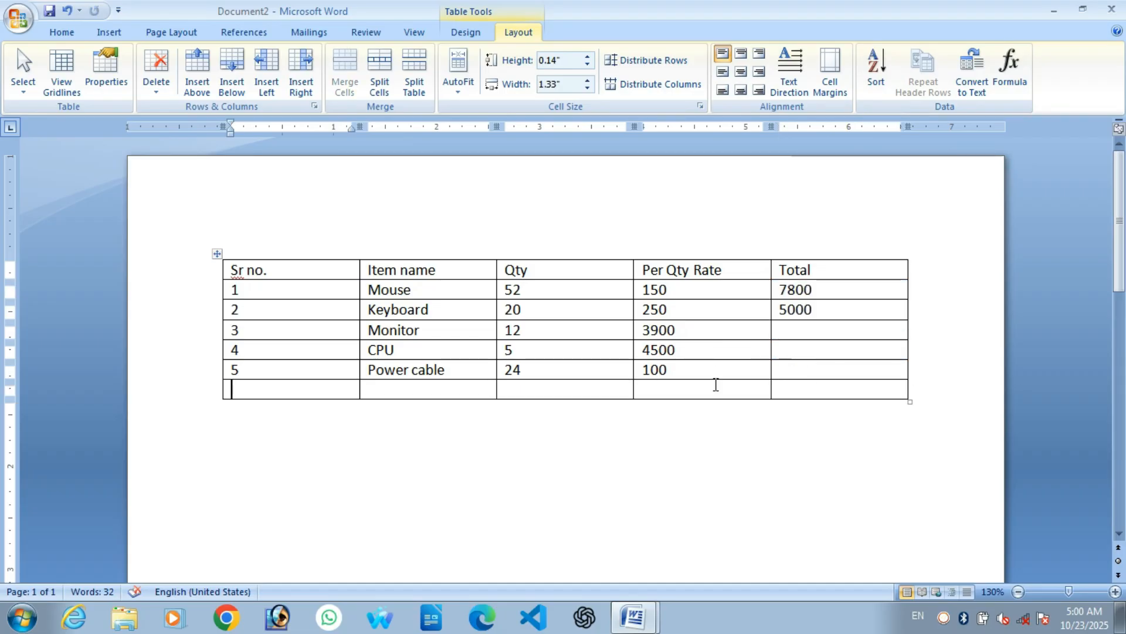
Step: Sum the Qty column in the new last row with the formula =SUM(ABOVE)
click(821, 393)
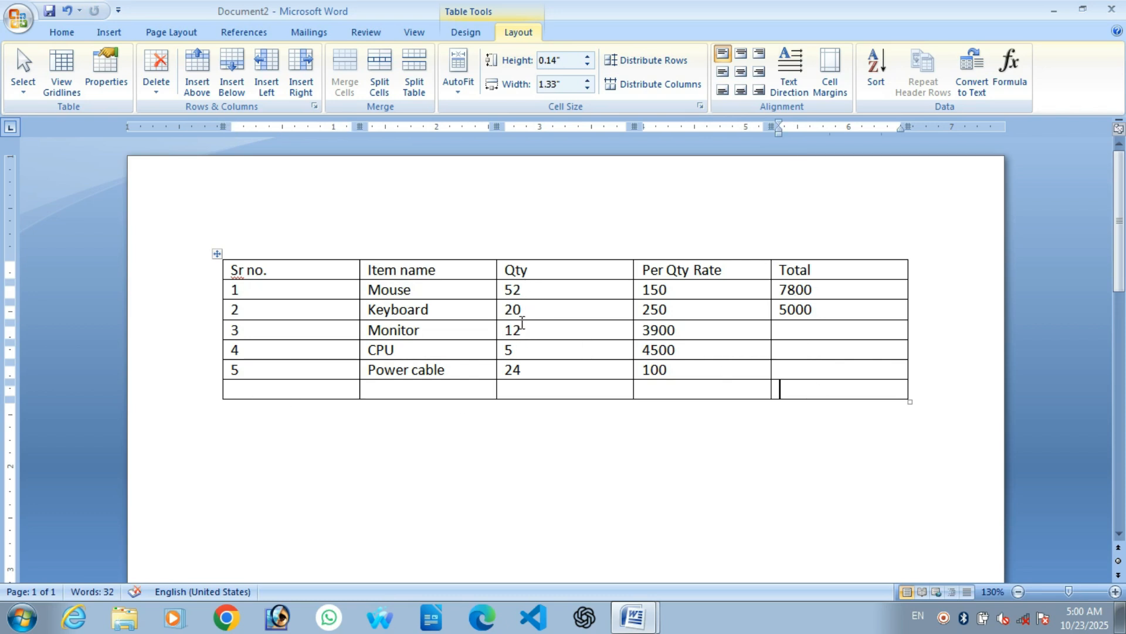
click(503, 389)
click(1010, 70)
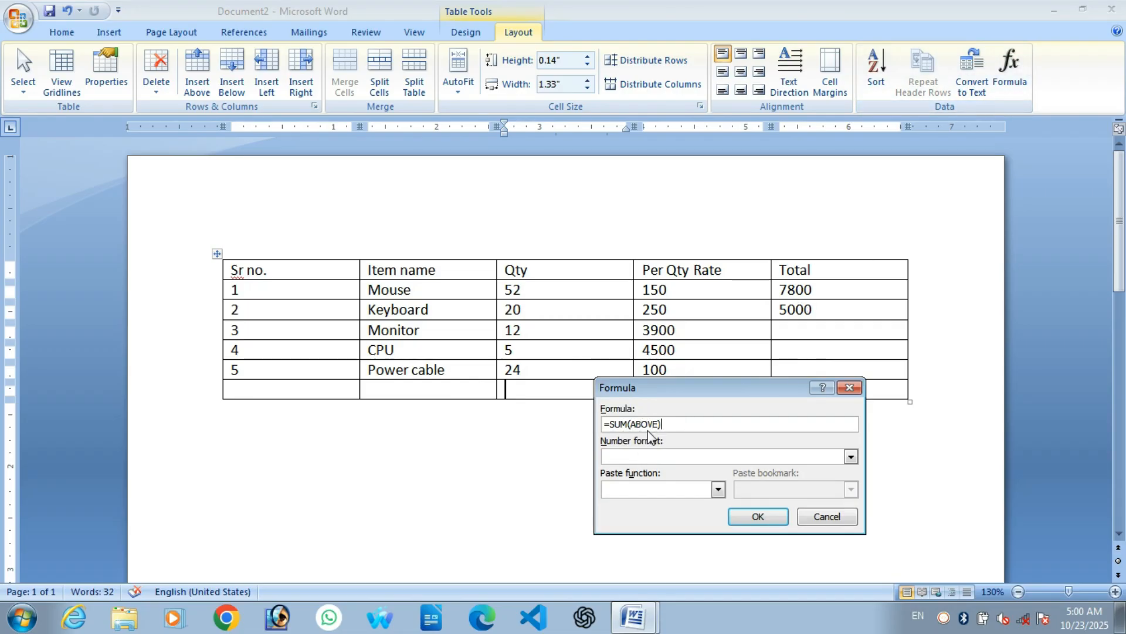
click(759, 516)
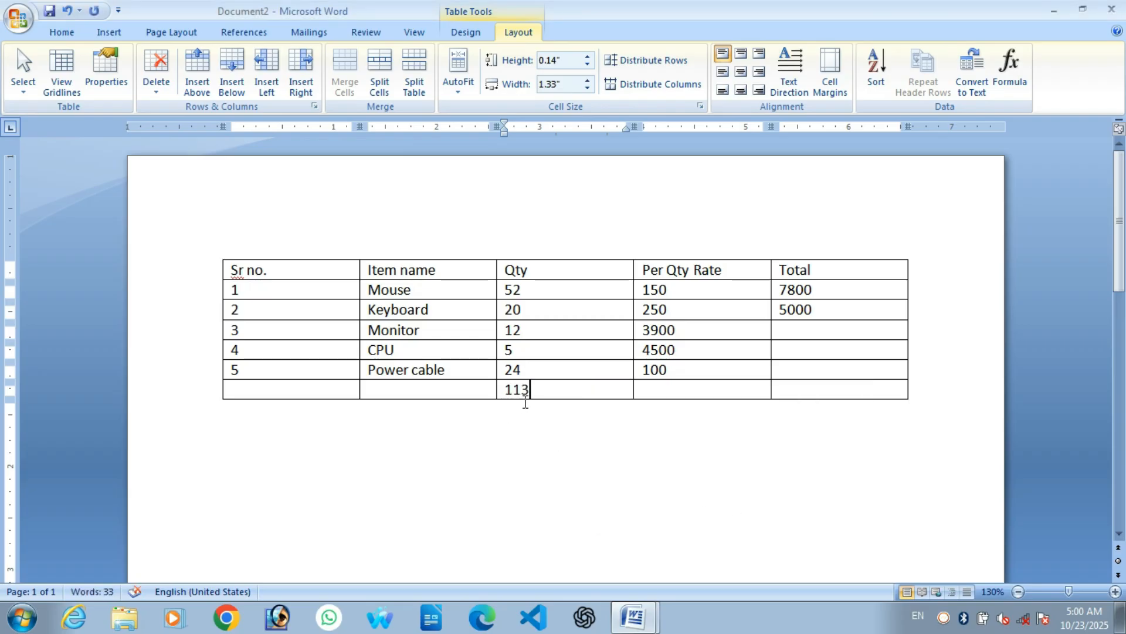